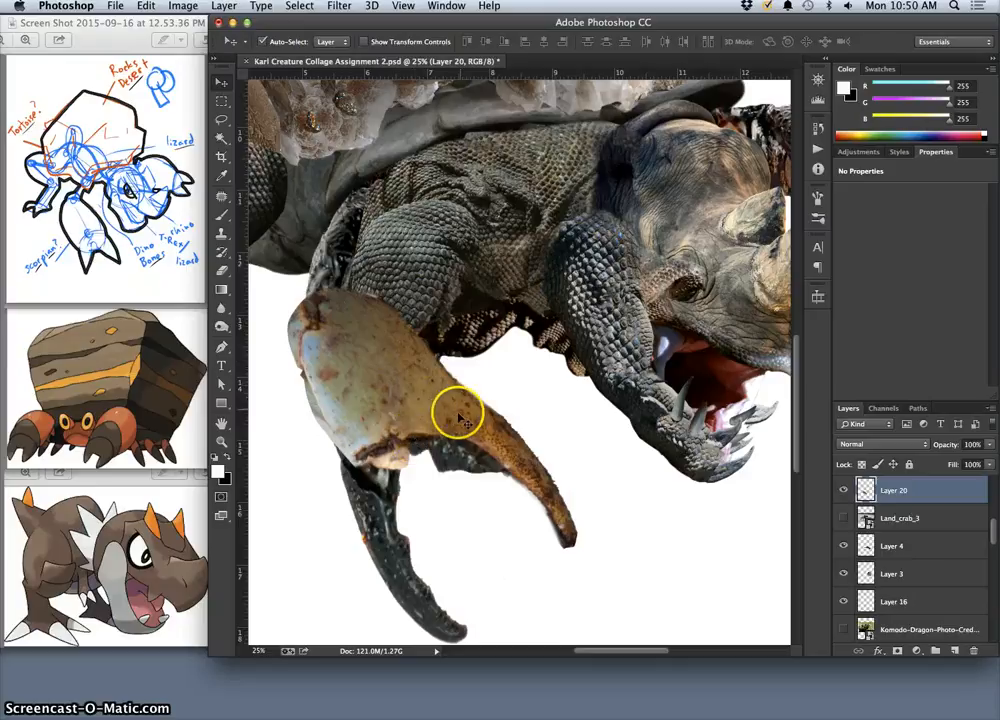
Apply Levels to the orange claw on Layer 20 with input levels 6, 0.96, 242 and output white 252
left_click(183, 6)
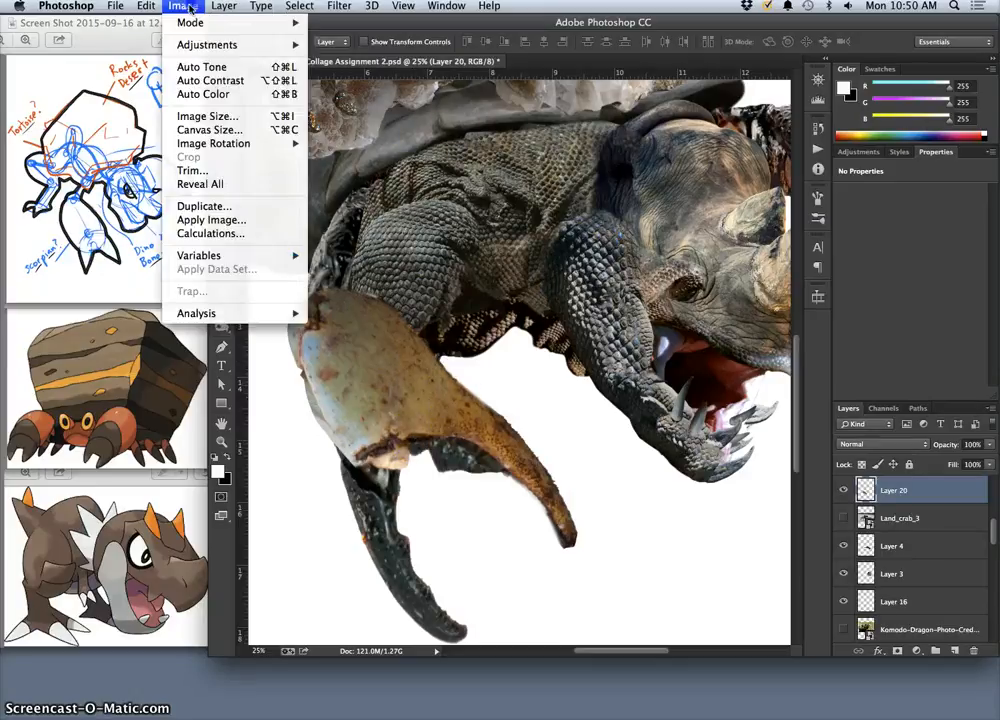
mouse_move(250, 44)
left_click(332, 60)
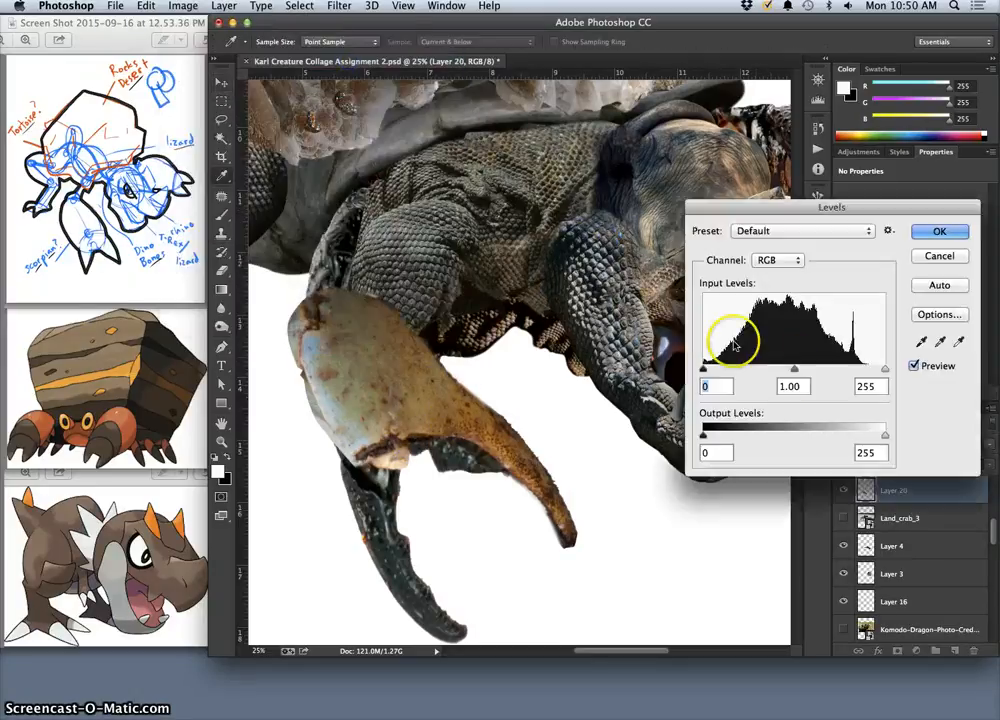
mouse_move(796, 372)
left_mouse_down()
mouse_move(783, 370)
mouse_move(803, 373)
left_mouse_up()
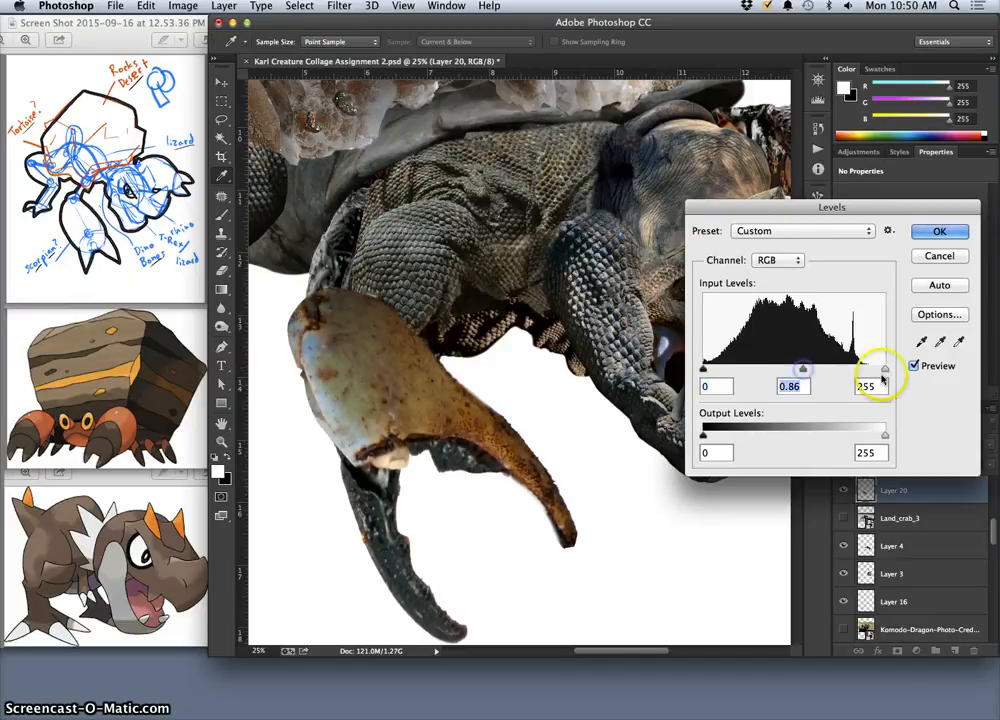
left_click_drag(885, 370, 876, 372)
left_click_drag(800, 370, 792, 369)
left_click_drag(704, 368, 710, 373)
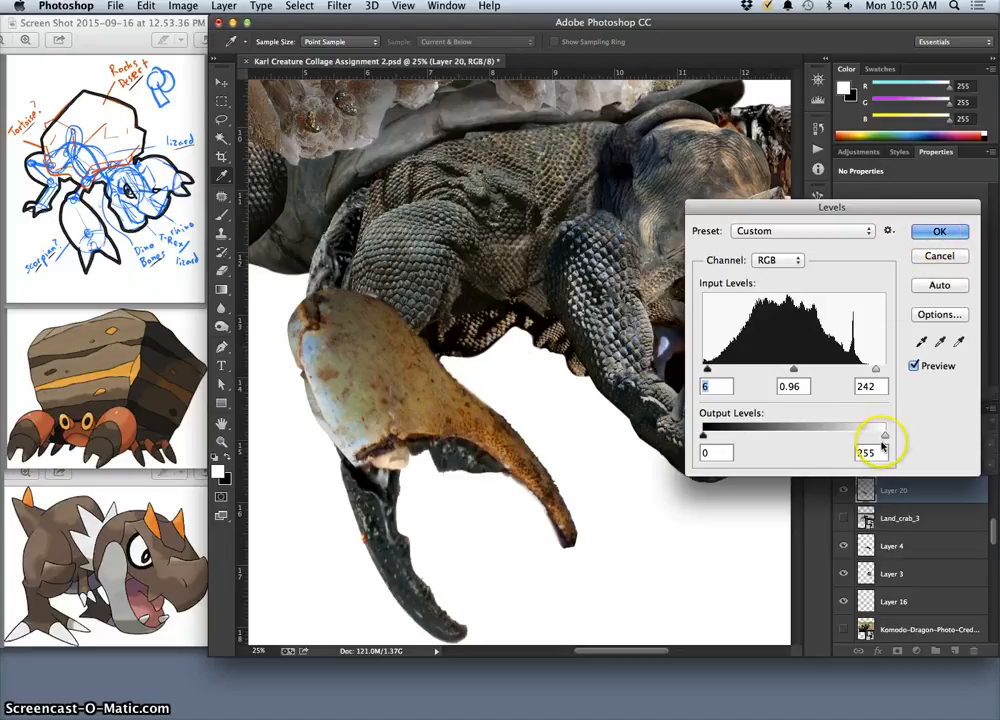
left_click_drag(884, 436, 882, 435)
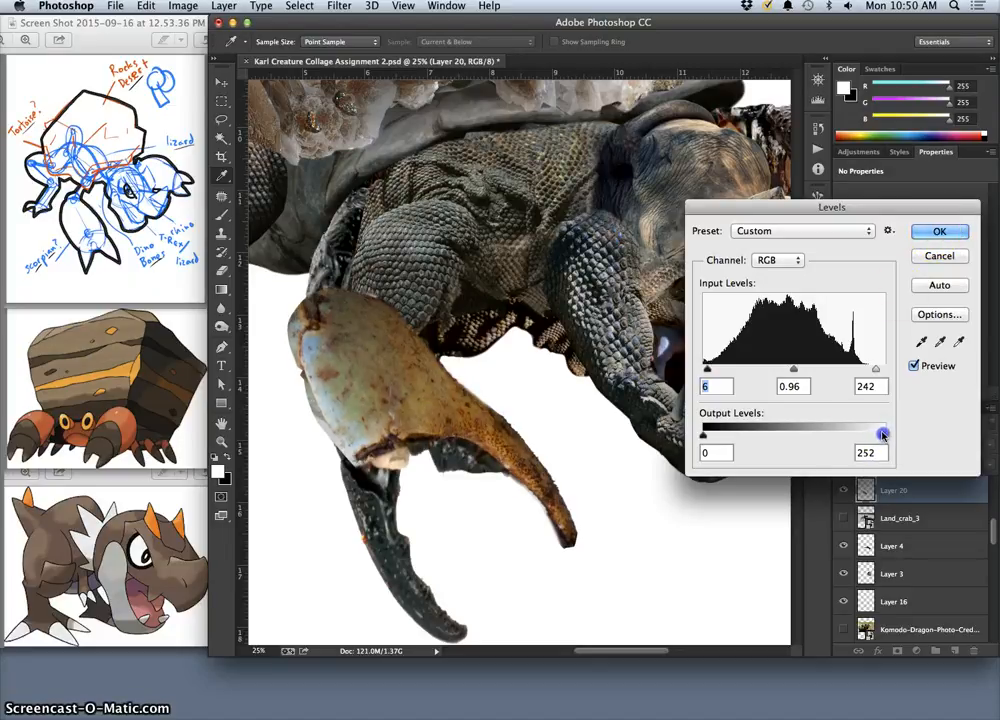
left_click(940, 231)
Apply Color Balance to the orange claw with highlights at +10, +5, -12 and shadows at -19, 0, +17
left_click(183, 6)
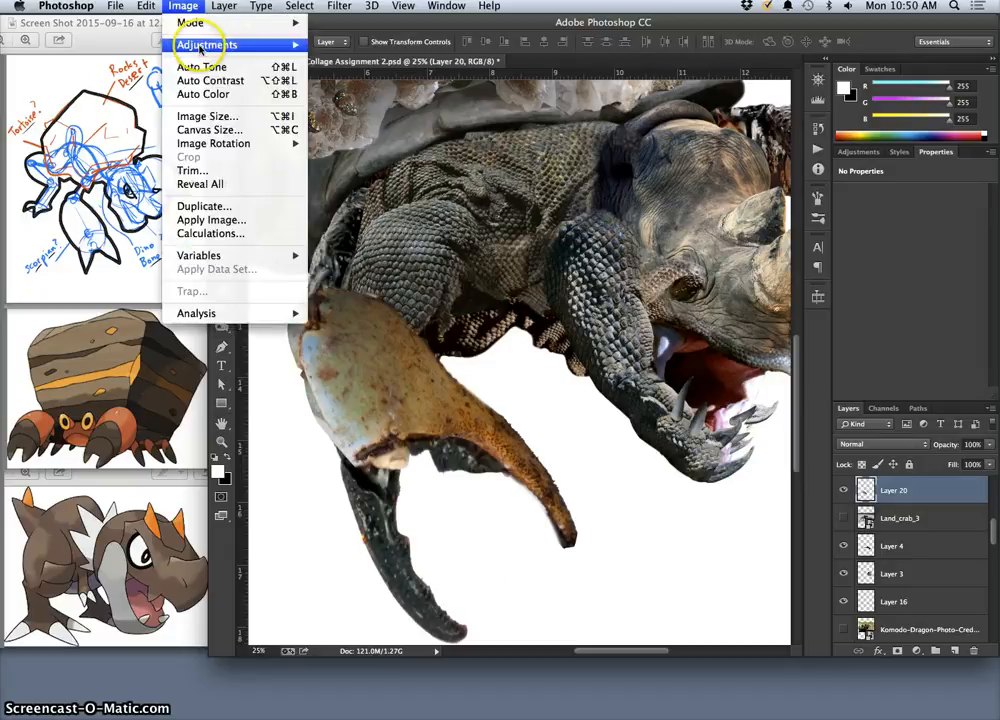
mouse_move(200, 44)
left_click(345, 134)
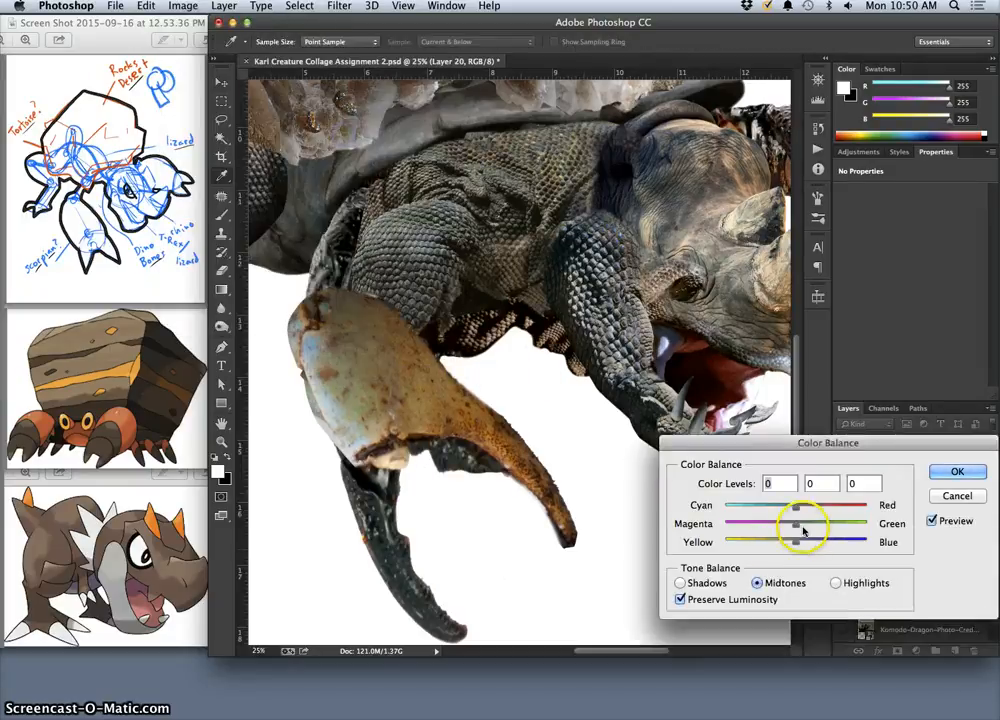
left_click(835, 582)
left_click_drag(796, 541, 803, 508)
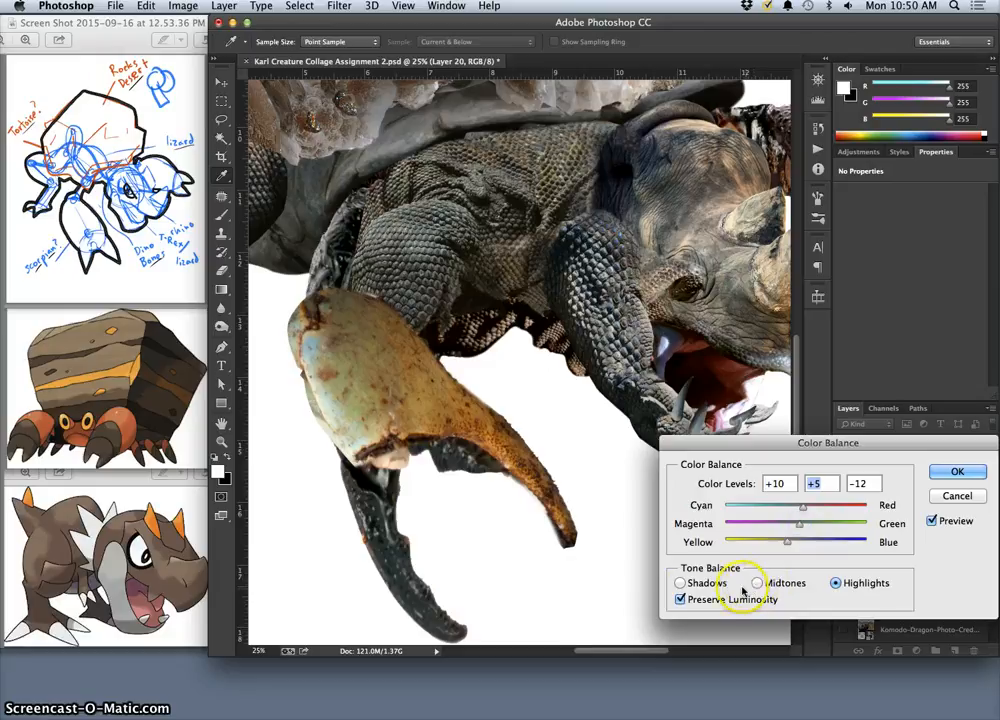
left_click(681, 583)
left_click_drag(796, 507, 804, 543)
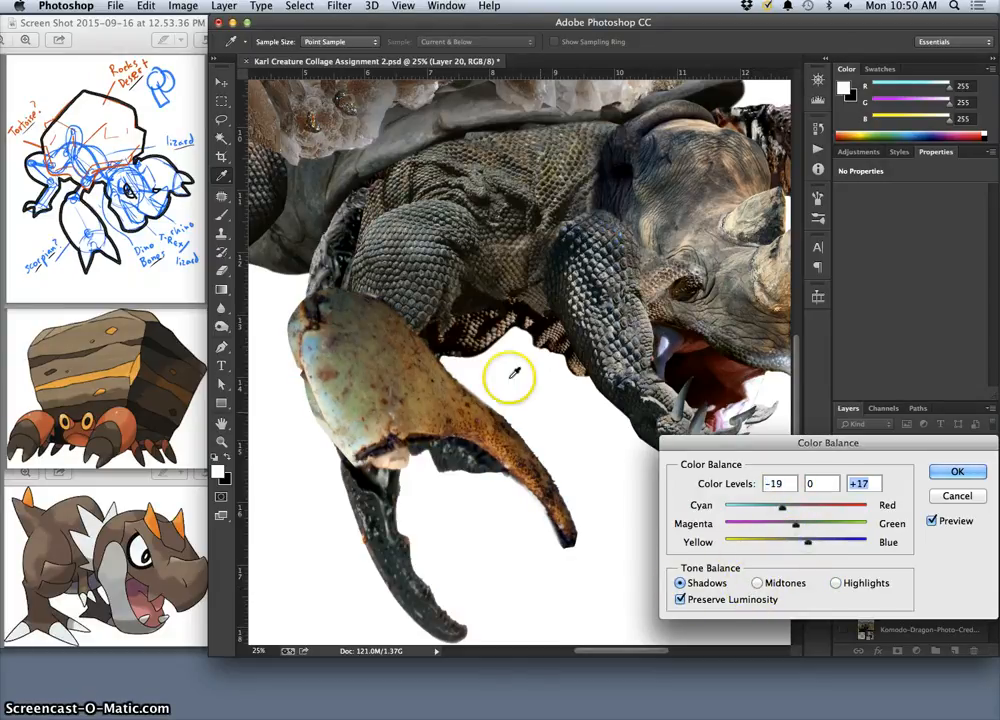
left_click(954, 472)
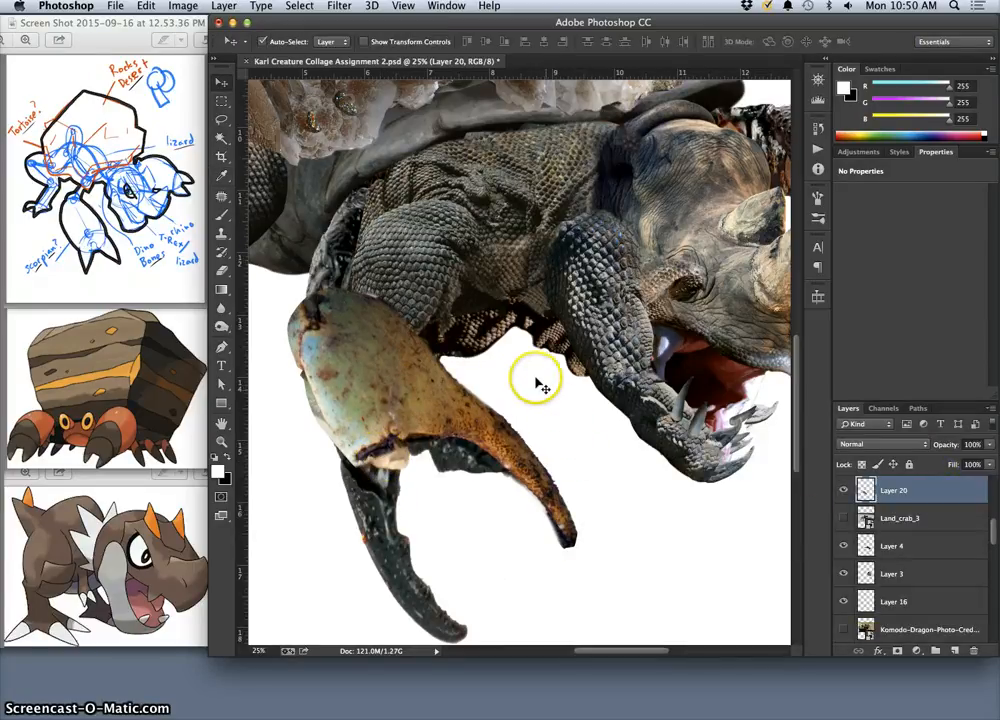
Apply Smart Sharpen to the orange claw with amount 121%, radius 2.7 px, noise reduction 33% and Gaussian Blur removal
left_click(341, 8)
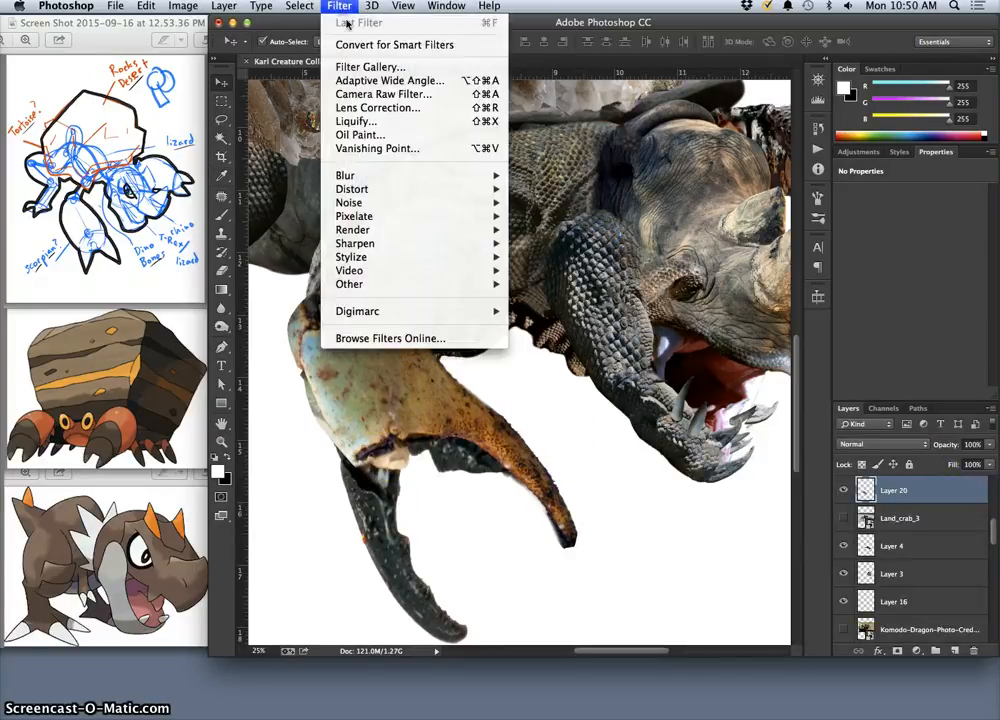
mouse_move(464, 242)
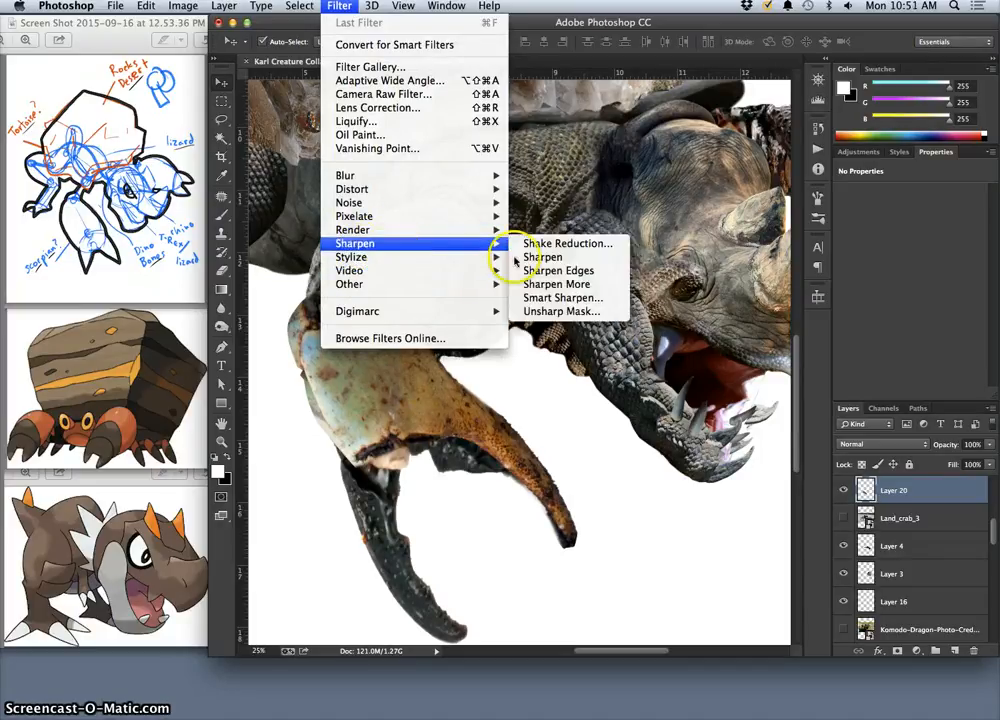
mouse_move(495, 248)
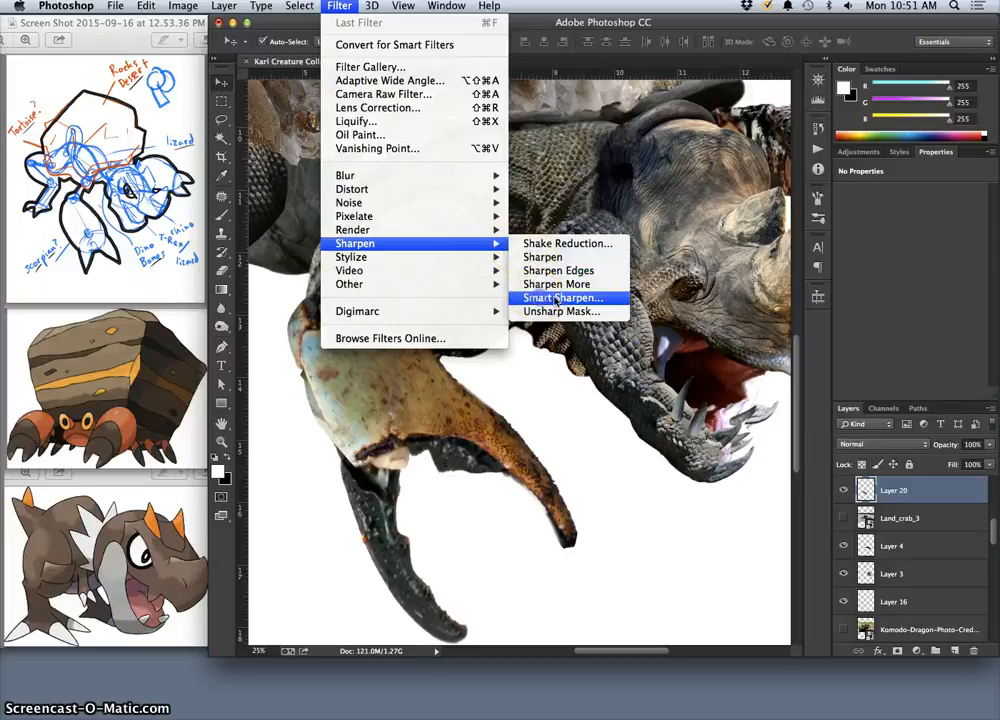
left_click(556, 300)
left_click_drag(723, 256, 794, 123)
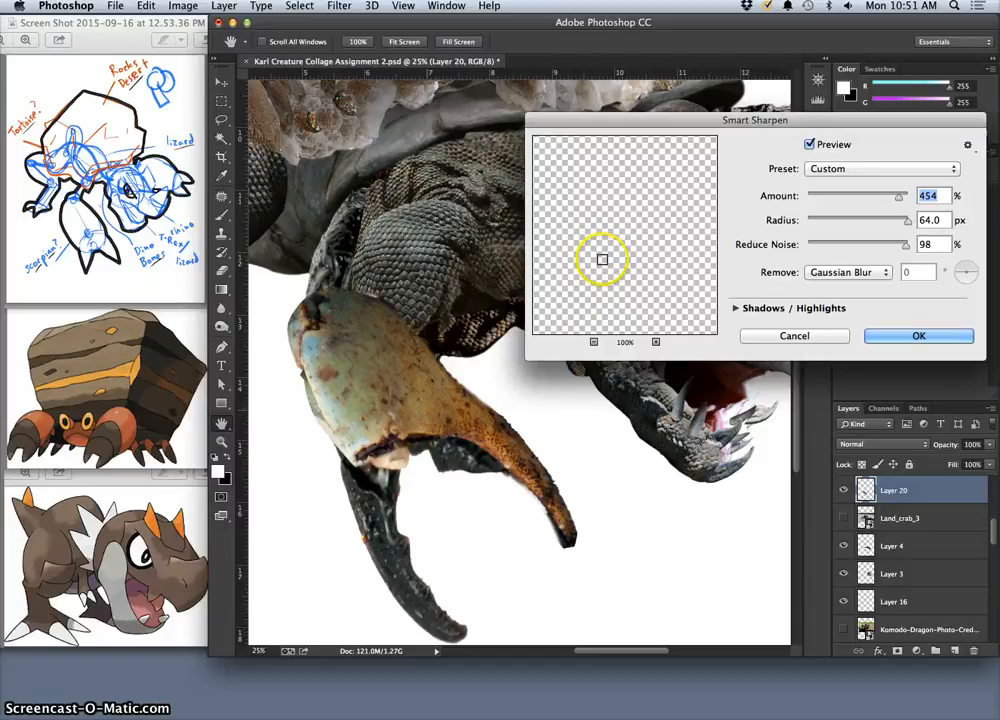
left_click(467, 419)
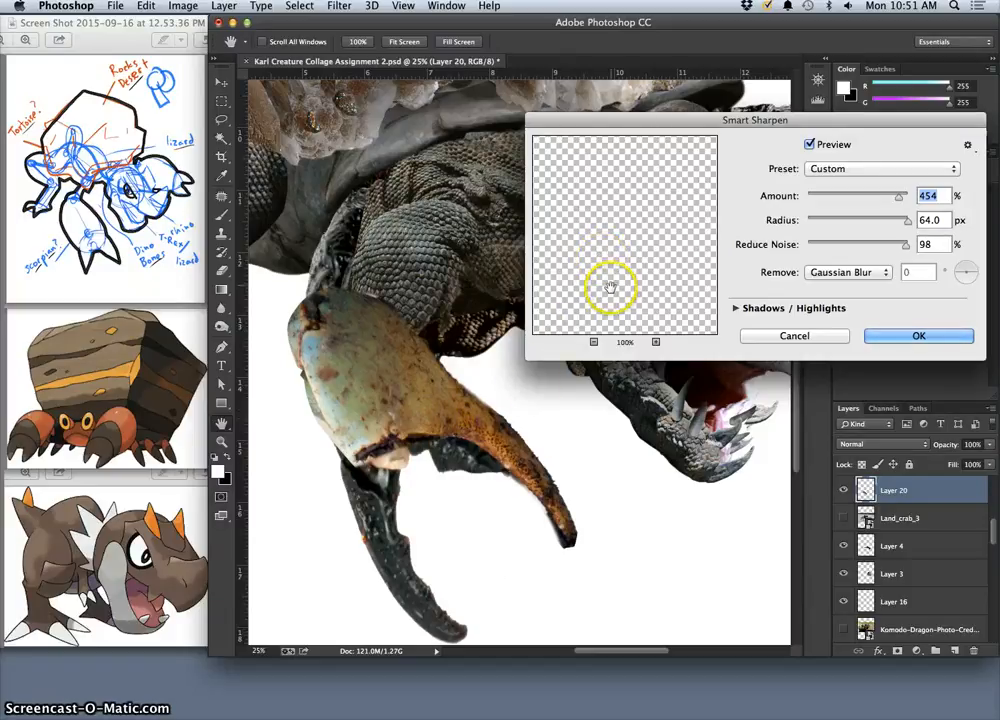
left_click_drag(897, 196, 840, 197)
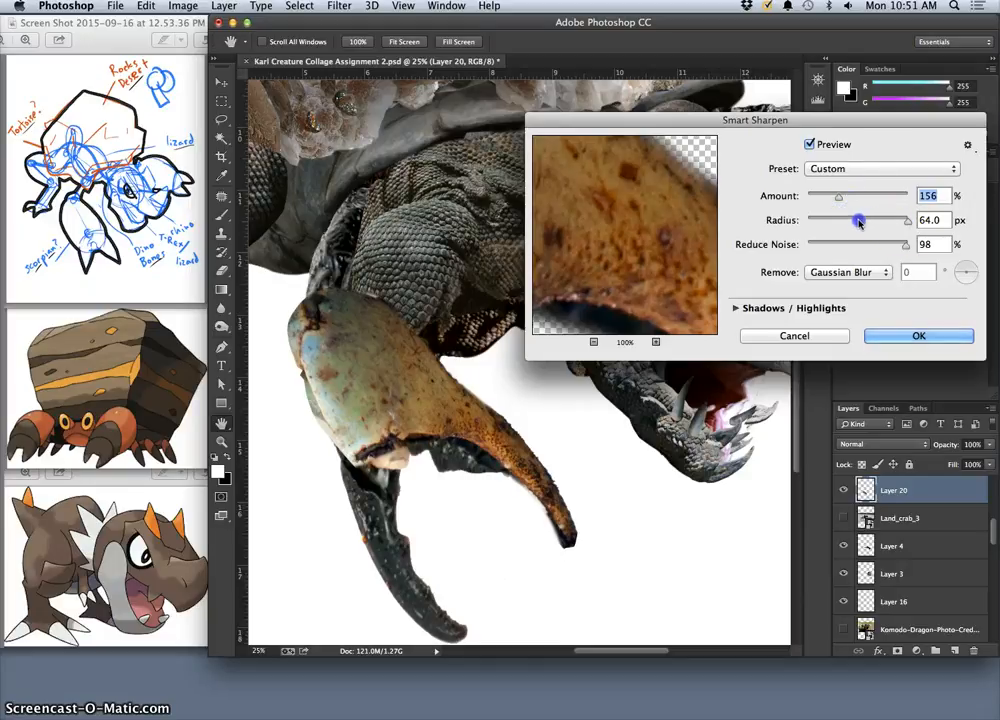
left_click(854, 222)
left_click_drag(905, 244, 892, 246)
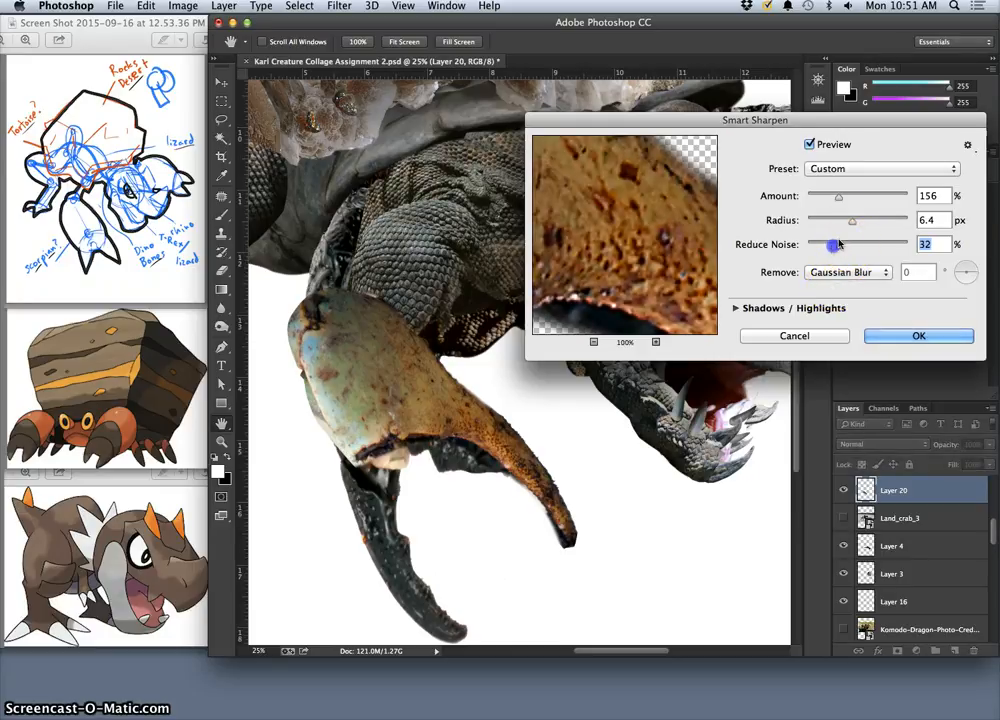
left_click_drag(851, 224, 823, 199)
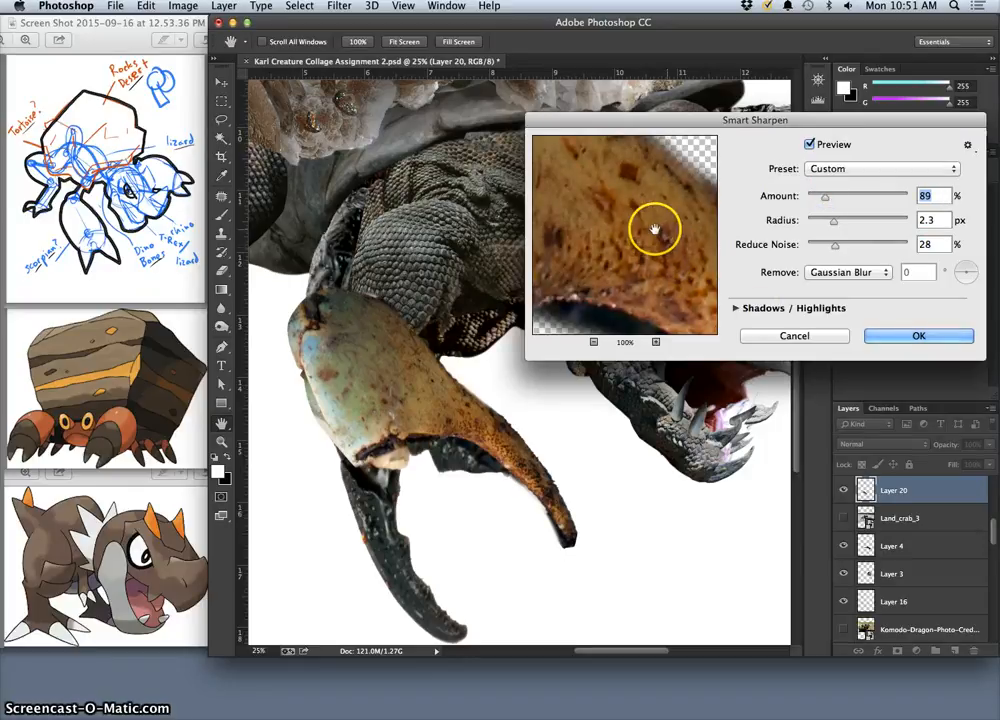
left_click_drag(836, 244, 834, 197)
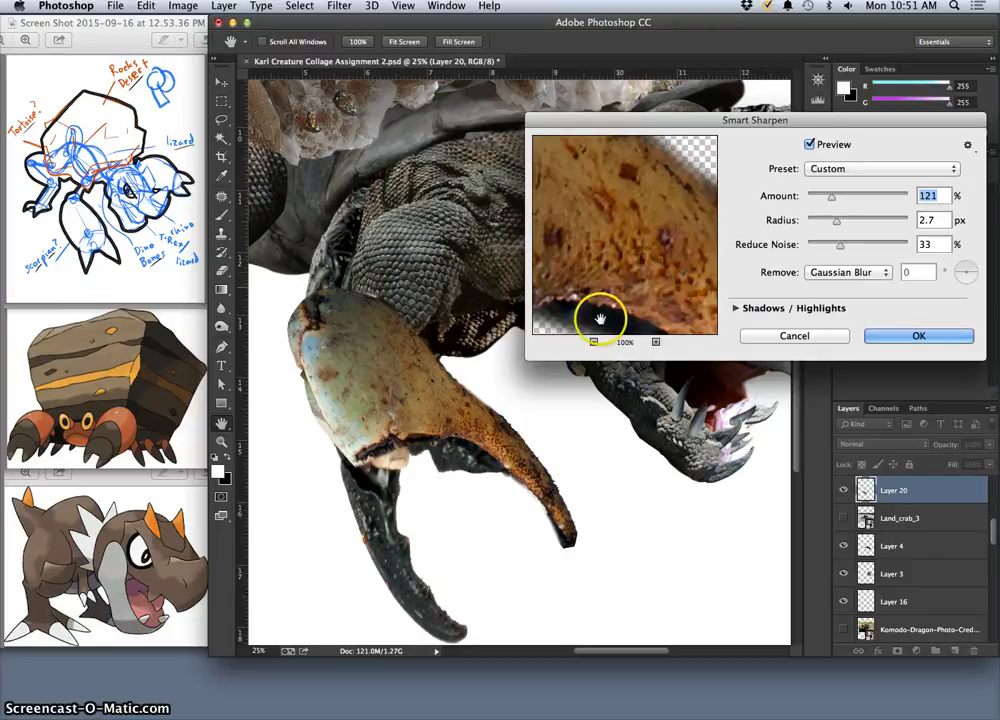
left_click(919, 337)
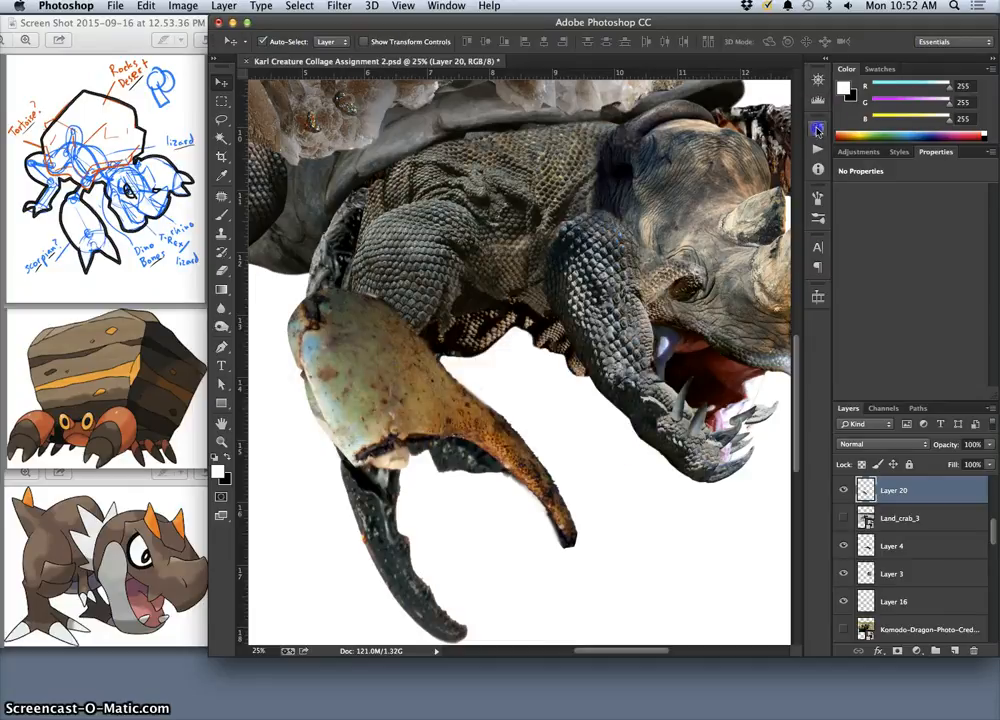
Compare the claw's surface detail before and after Smart Sharpen using the history states, finishing on the sharpened state
left_click(818, 129)
left_click(717, 524)
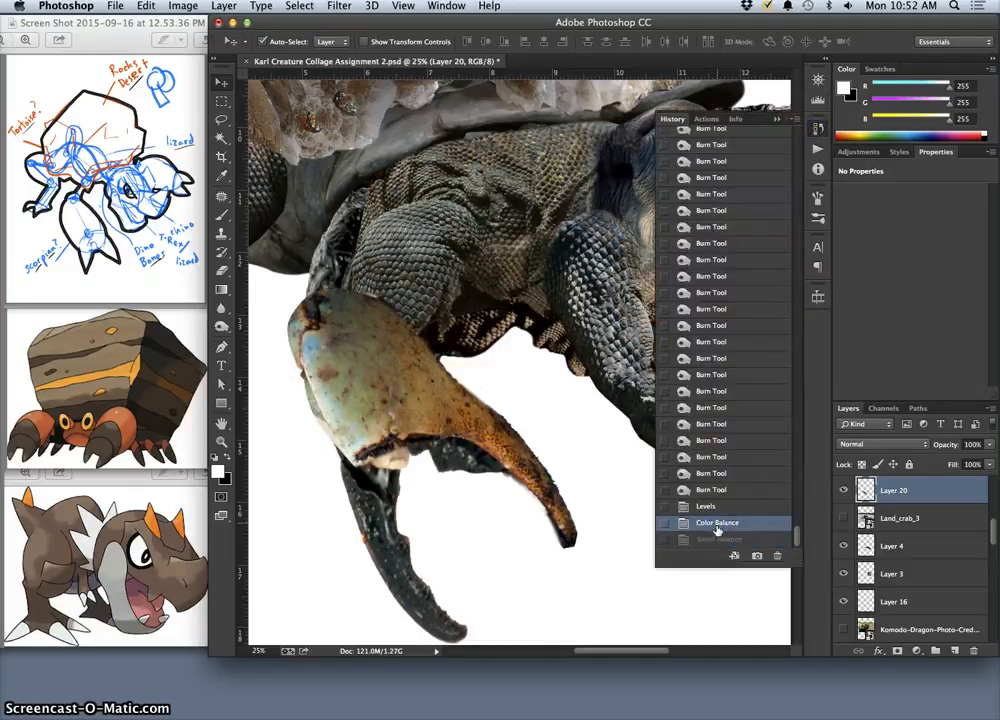
left_click(717, 539)
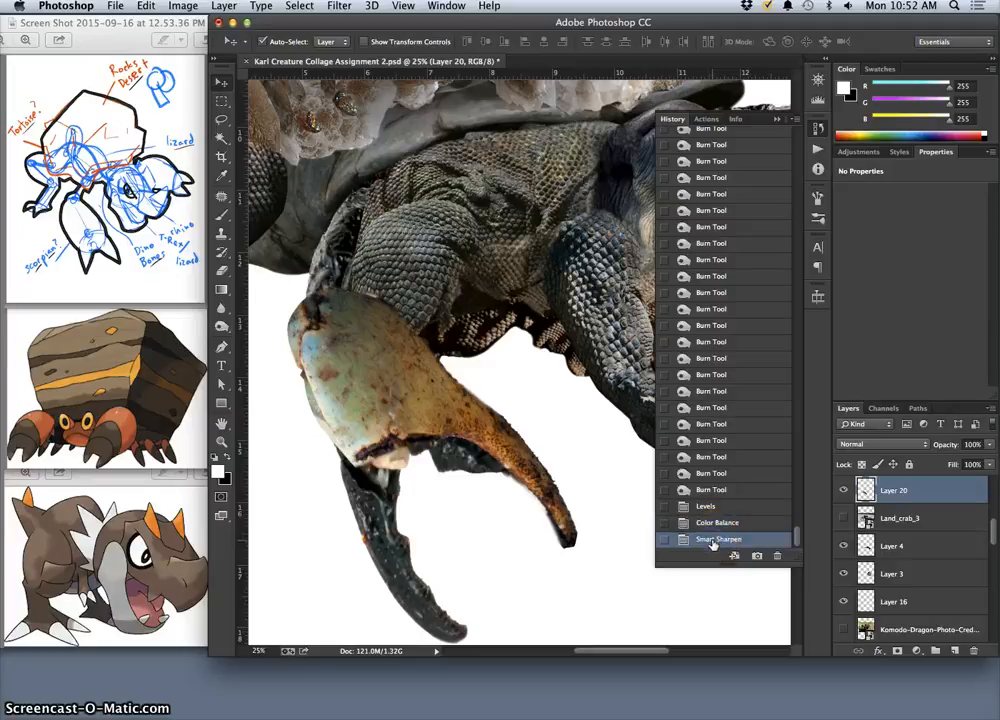
key("super+equal")
key("super+equal")
key("super+equal")
key("super+equal")
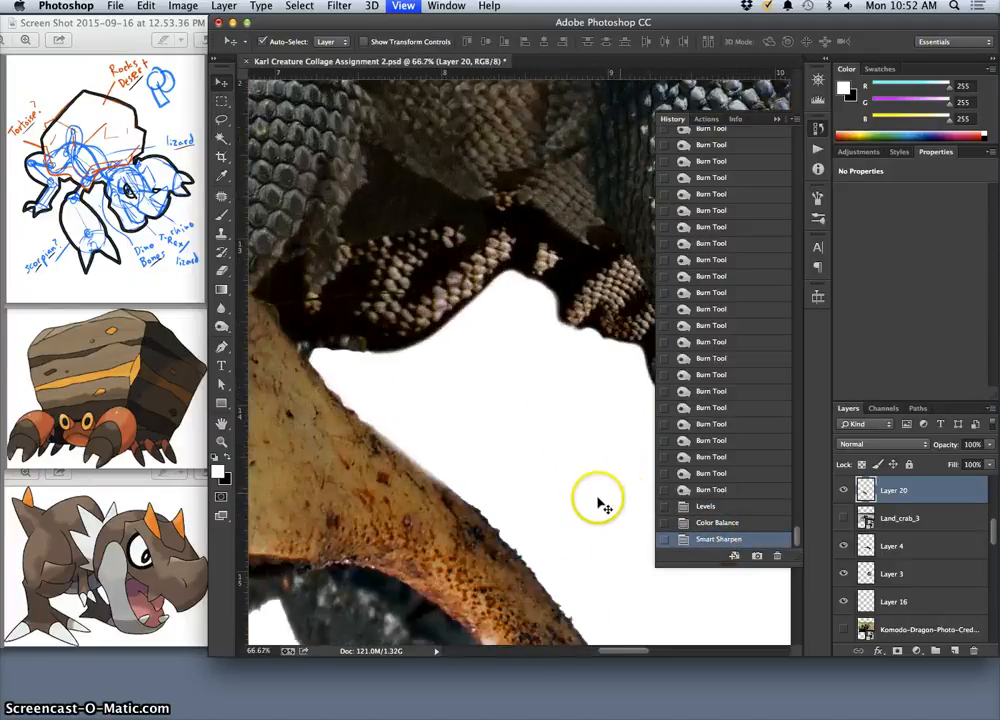
left_click_drag(411, 494, 469, 254)
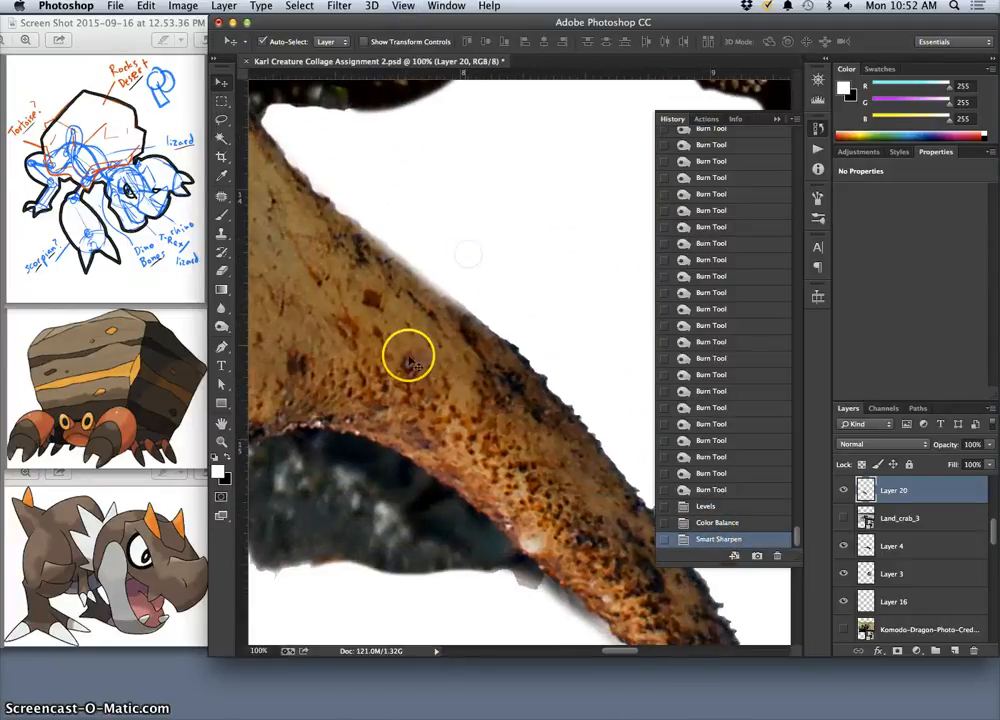
left_click(718, 522)
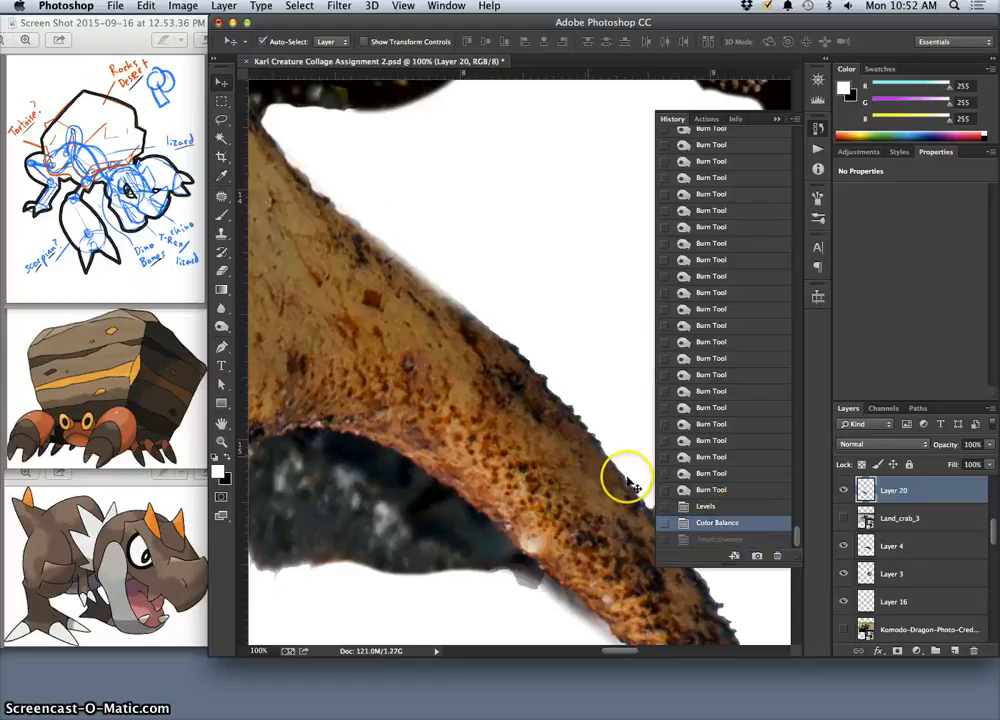
left_click(722, 538)
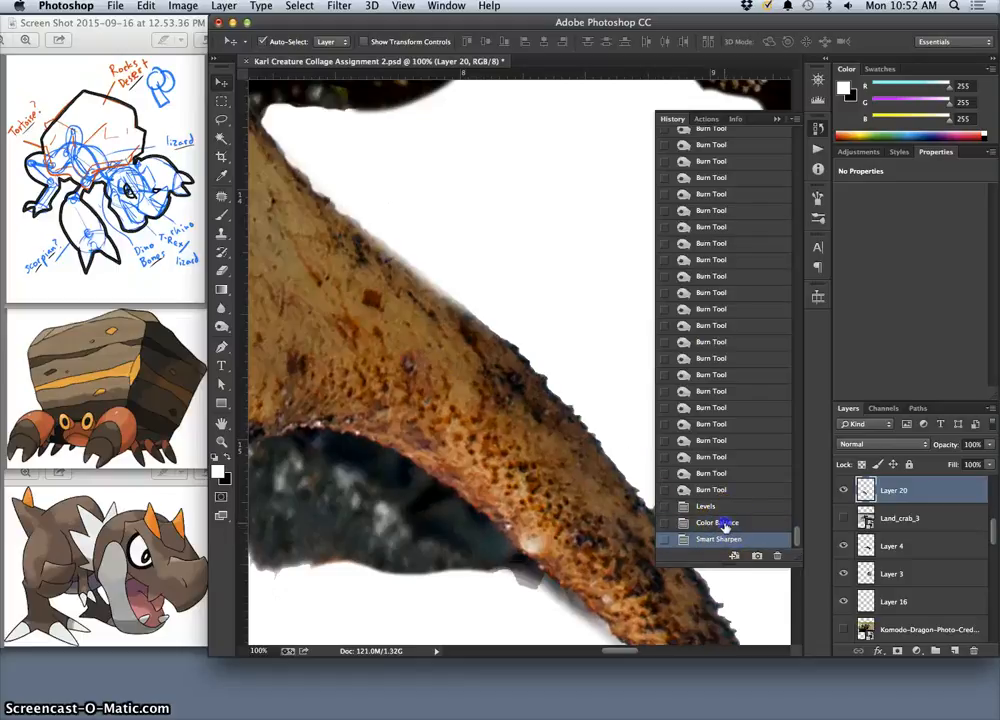
left_click(722, 524)
left_click(723, 541)
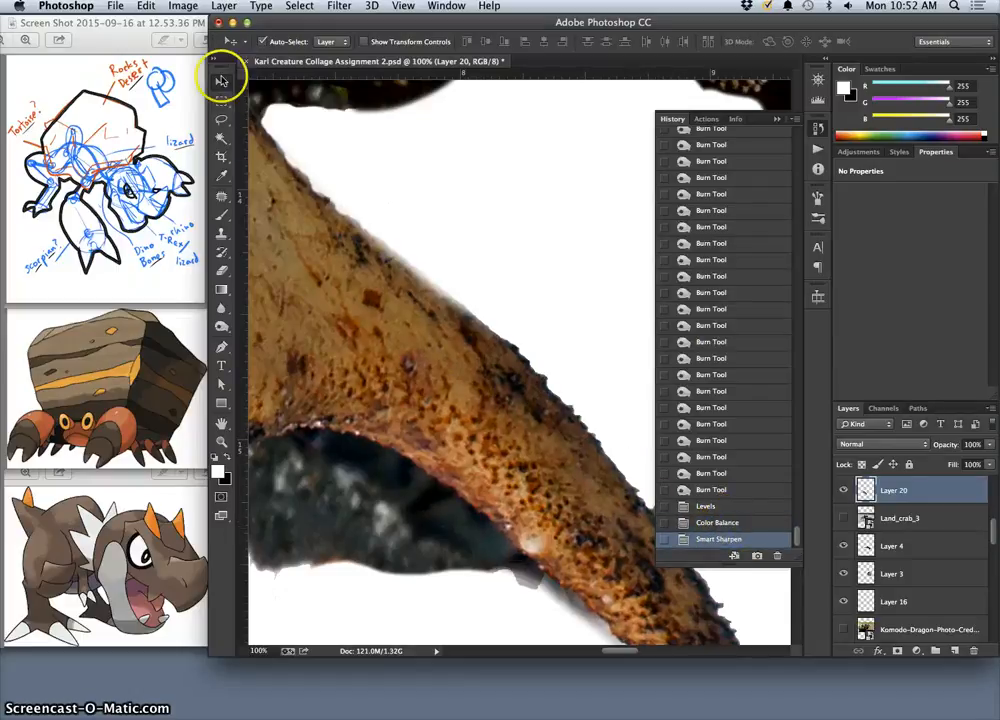
Reapply Smart Sharpen with the same settings to the dark lower pincer on Layer 19
left_click(361, 517)
left_click(341, 7)
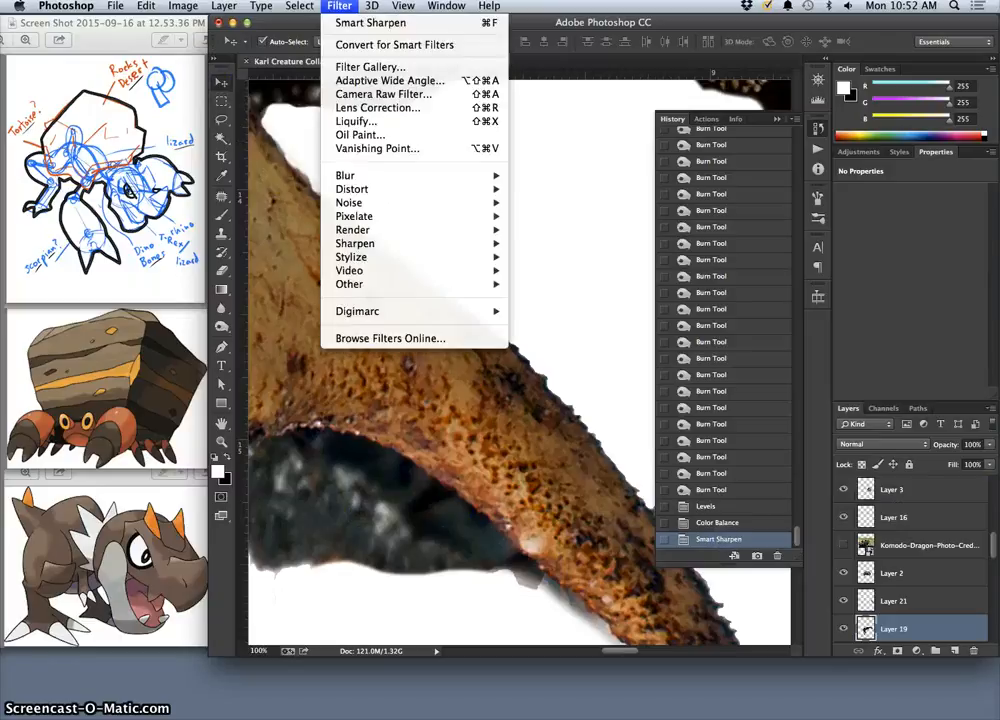
left_click(357, 23)
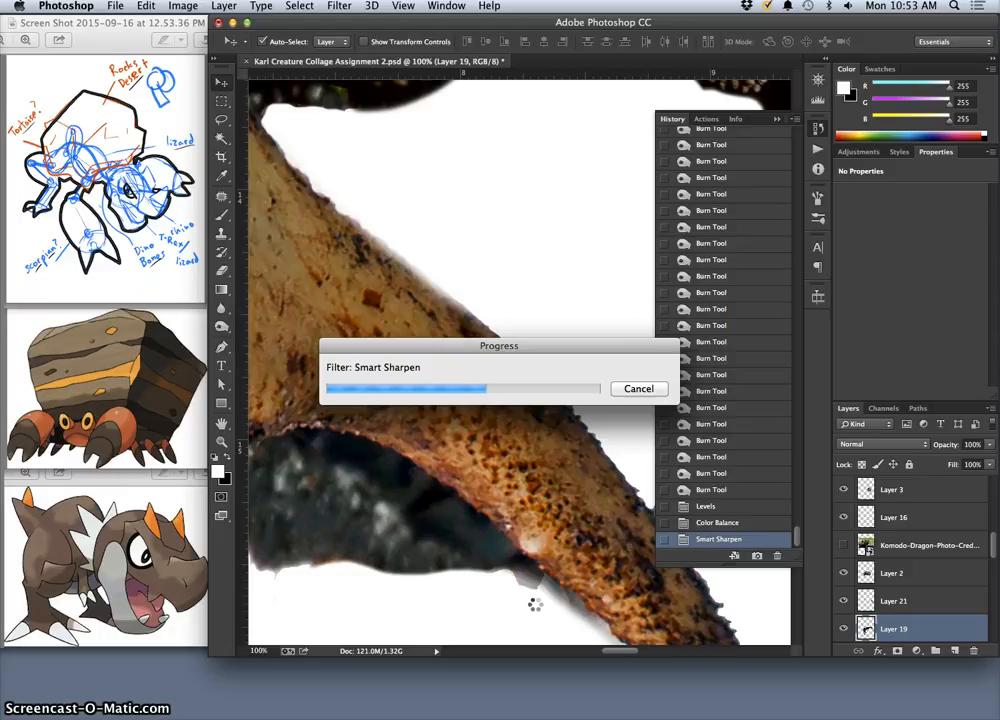
left_click(461, 582)
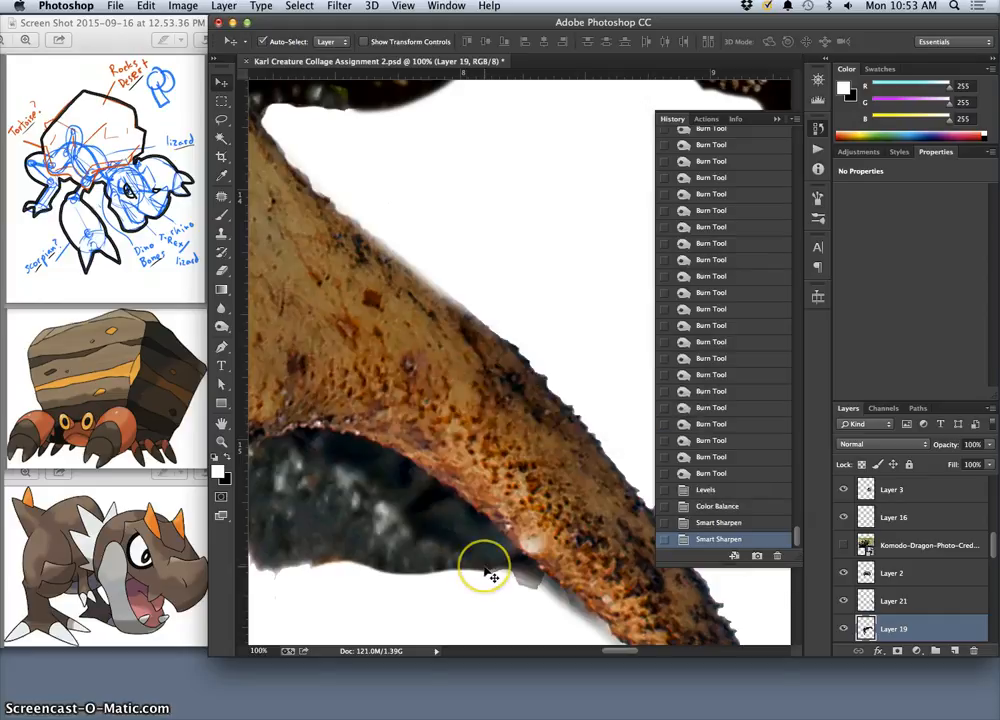
Erase the stray fragment of the dark pincer on Layer 19 protruding beneath the orange claw's inner edge
key("super+minus")
key("super+minus")
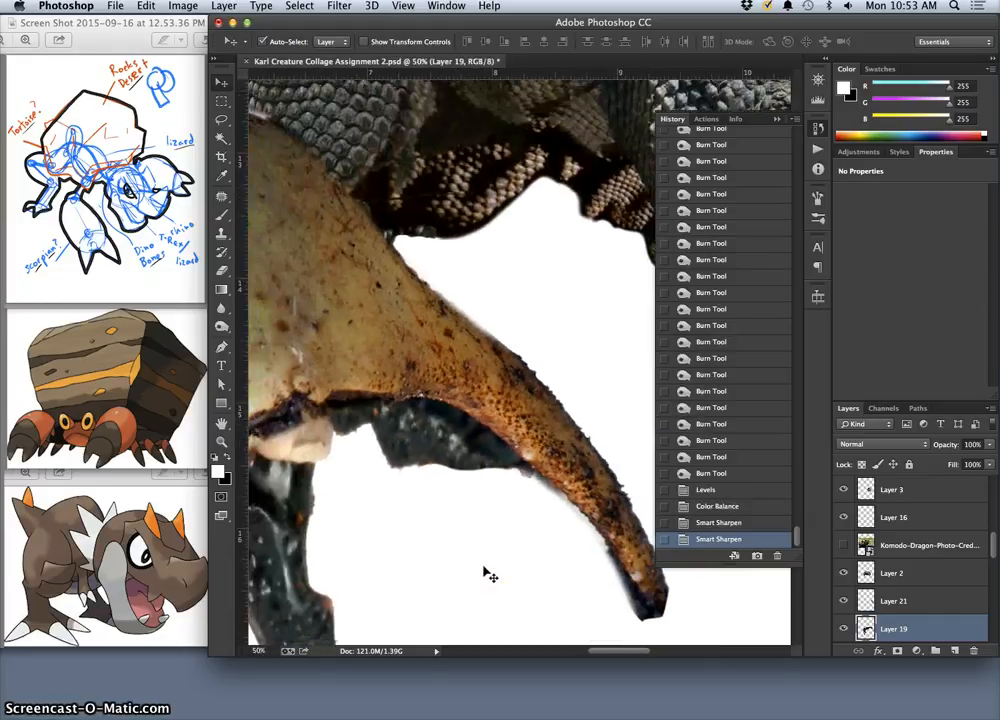
left_click(223, 269)
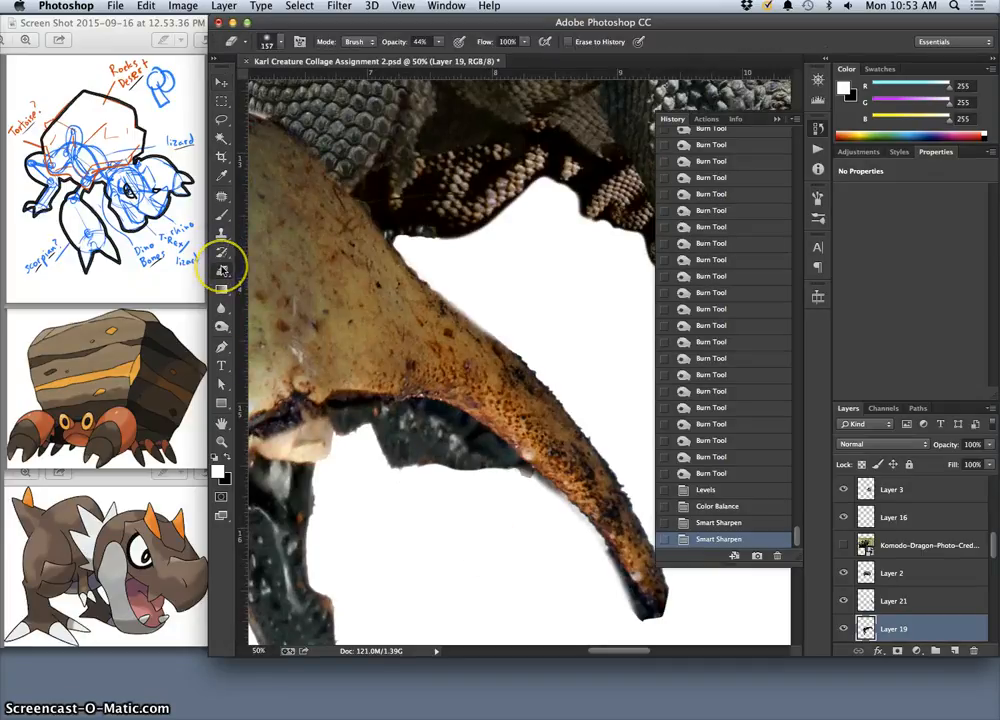
left_click(518, 480)
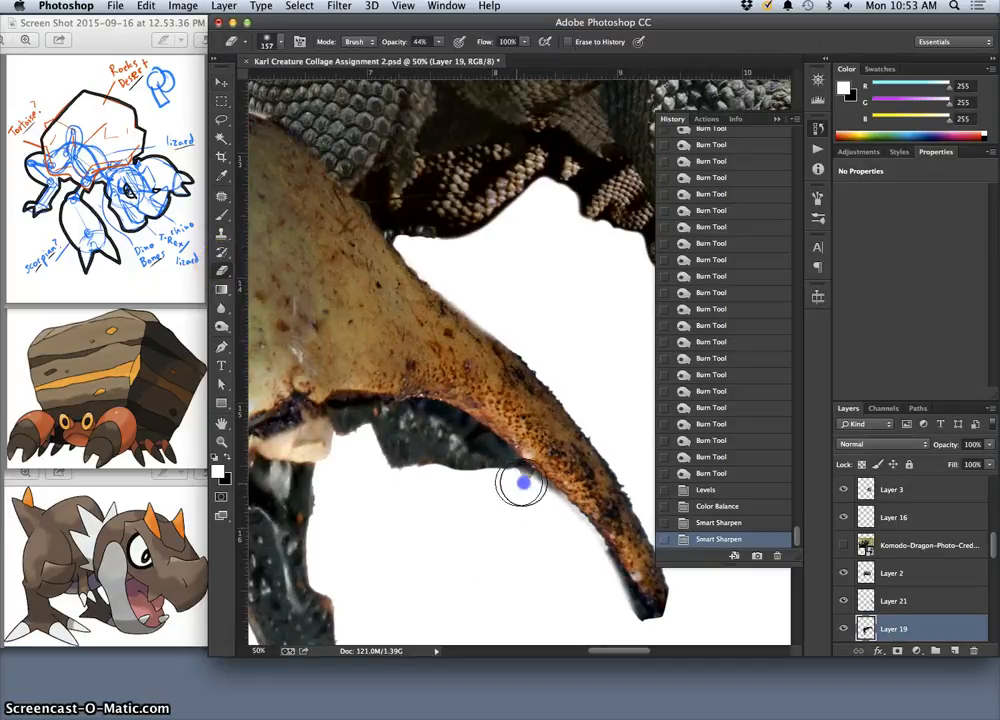
left_click(520, 483)
left_click(518, 481)
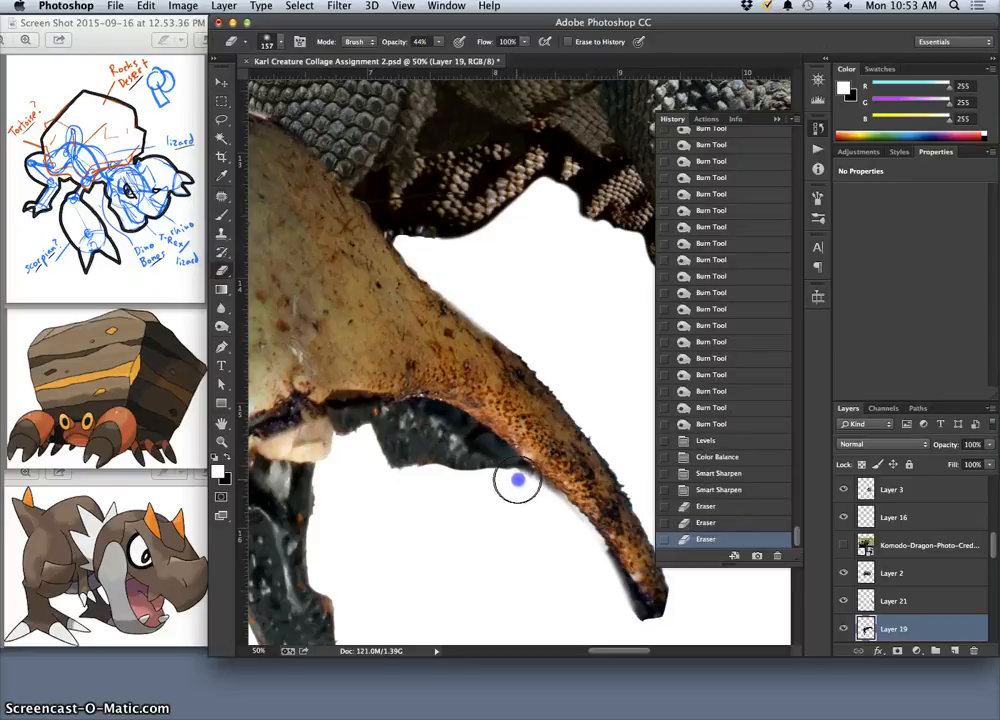
left_click(522, 481)
left_click(519, 477)
left_click(518, 480)
left_click(520, 480)
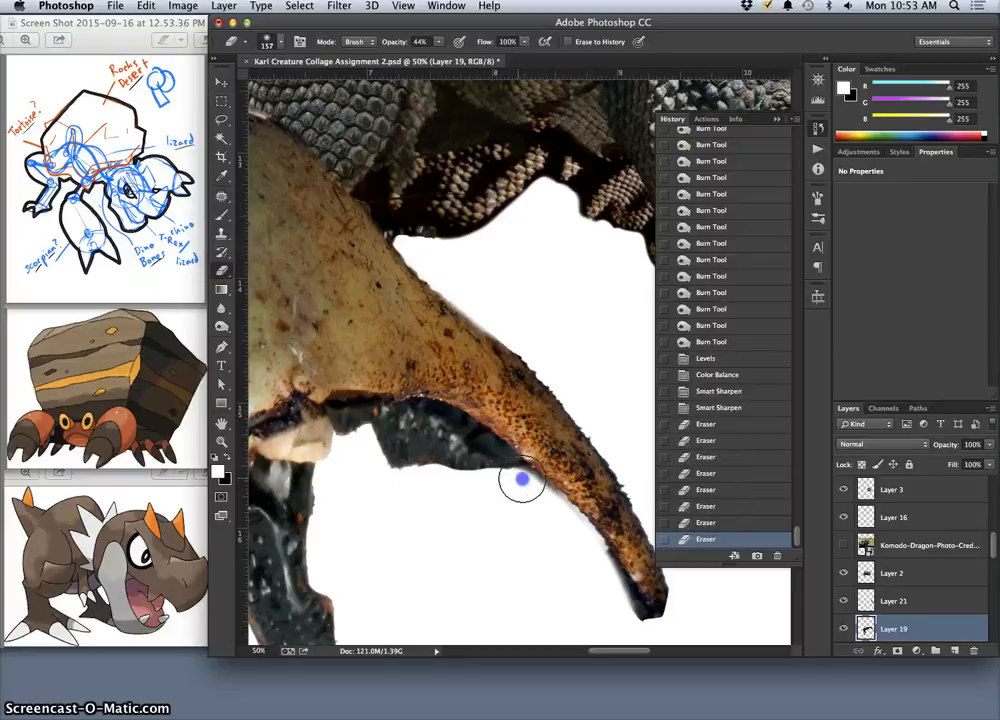
Erase the dark fringe on Layer 19 along the orange claw's inner curve with the 157 px eraser at 44% opacity
left_click(523, 481)
left_click(527, 483)
left_click(533, 488)
left_click(544, 498)
left_click(546, 500)
left_click(547, 501)
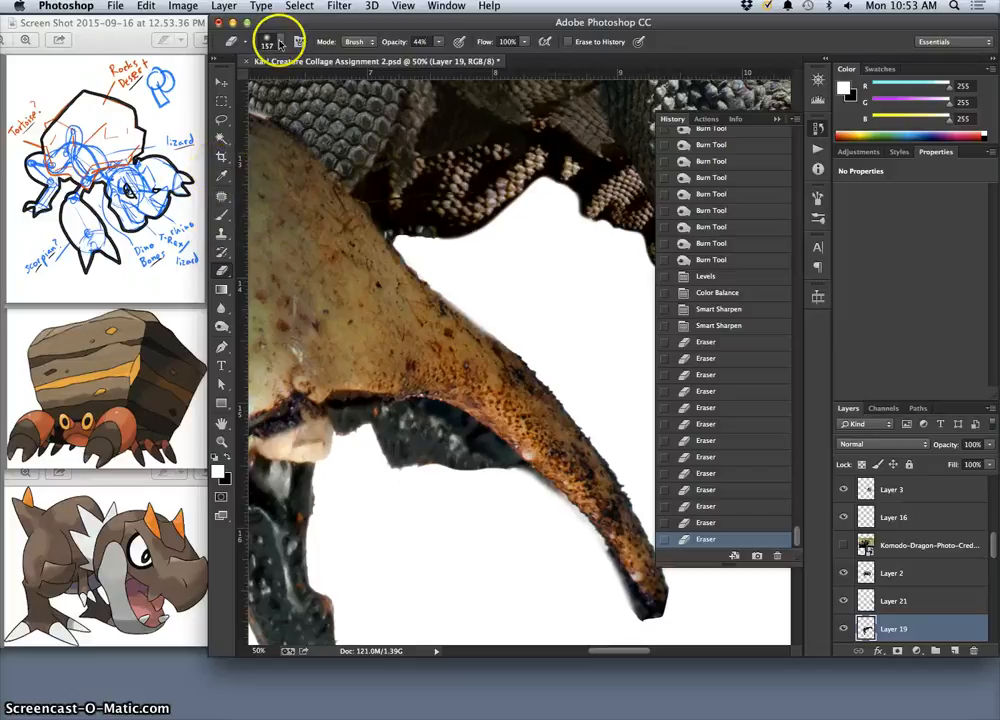
Set the eraser to 35 px, 86% hardness and 100% opacity, and clean the dark pincer's lower edge and the claw's inner edge
left_click(275, 40)
left_click_drag(301, 78, 307, 87)
left_click(435, 41)
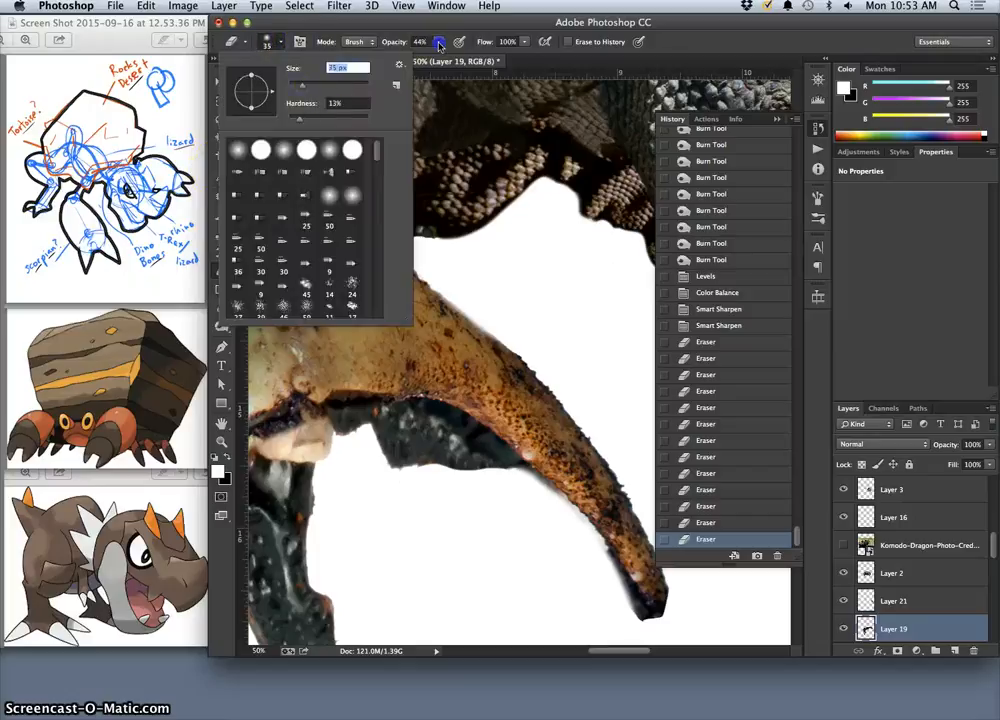
left_click(274, 41)
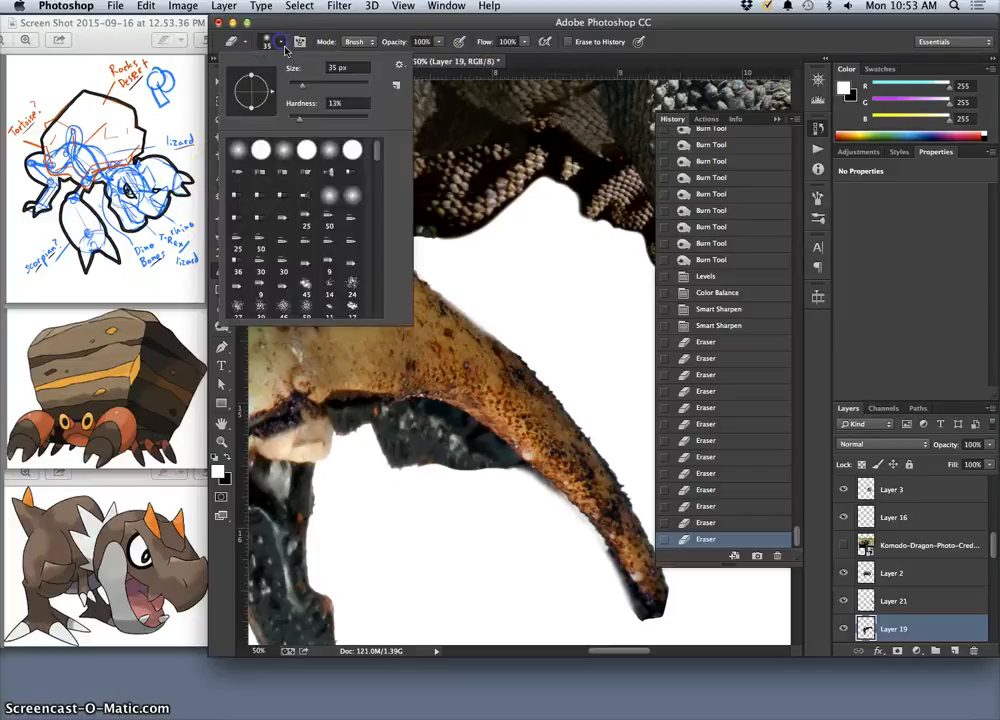
left_click(300, 121)
left_click(518, 461)
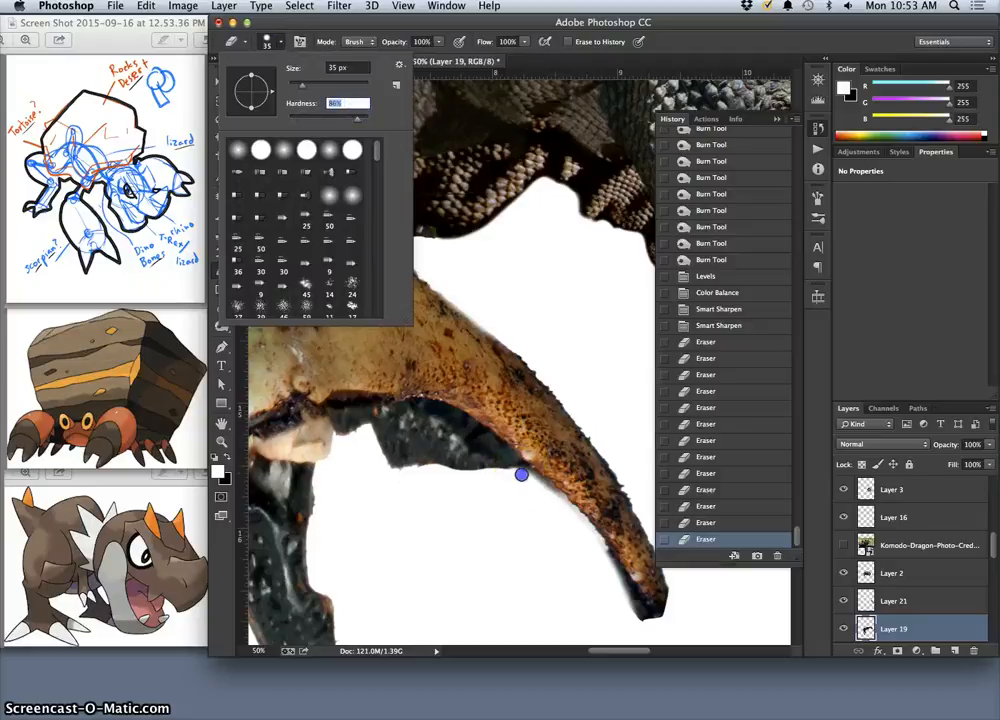
mouse_move(545, 482)
left_mouse_down()
mouse_move(549, 489)
mouse_move(507, 473)
mouse_move(370, 470)
left_mouse_up()
left_click(553, 495)
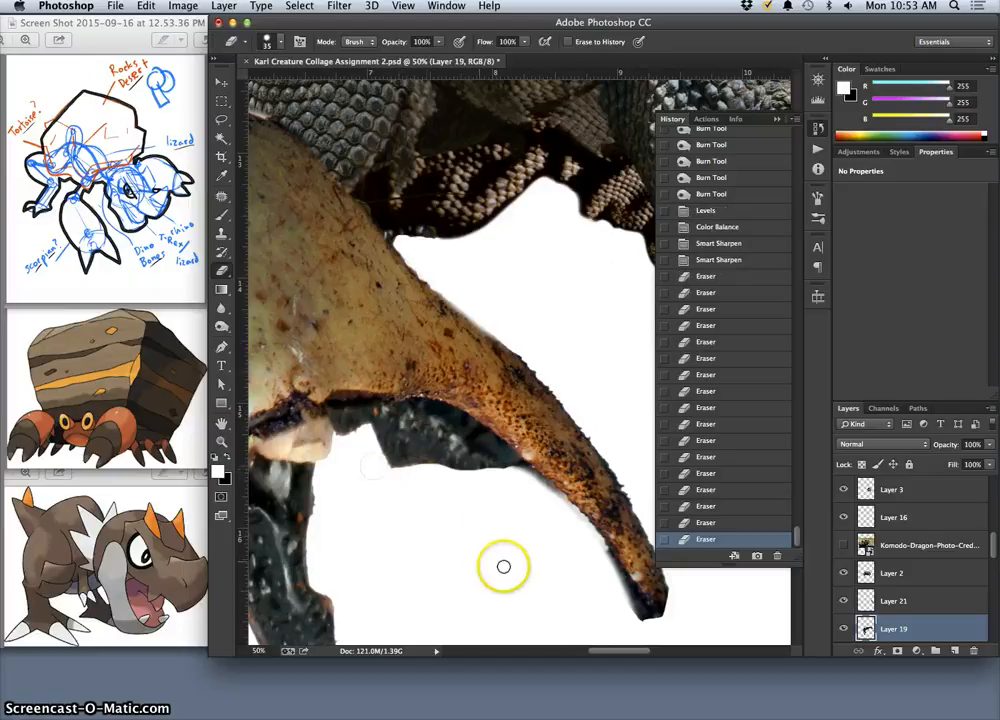
left_click(634, 612)
Examine the cleaned claw against the whole creature and where it joins the scaly arm
key("super+minus")
key("super+minus")
key("super+minus")
key("super+minus")
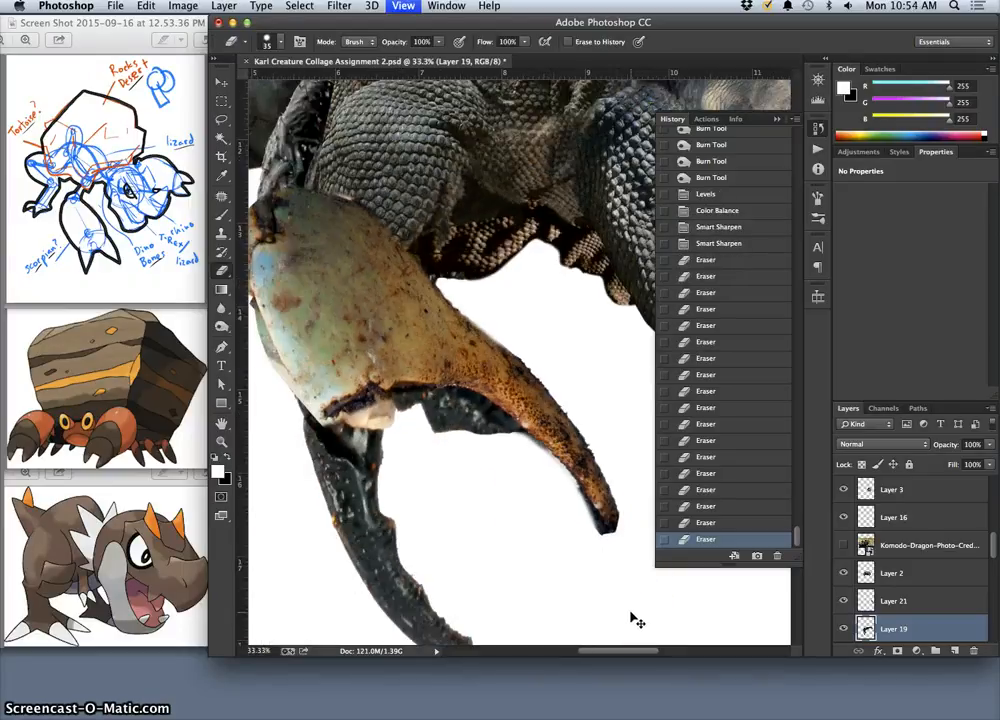
key("super+minus")
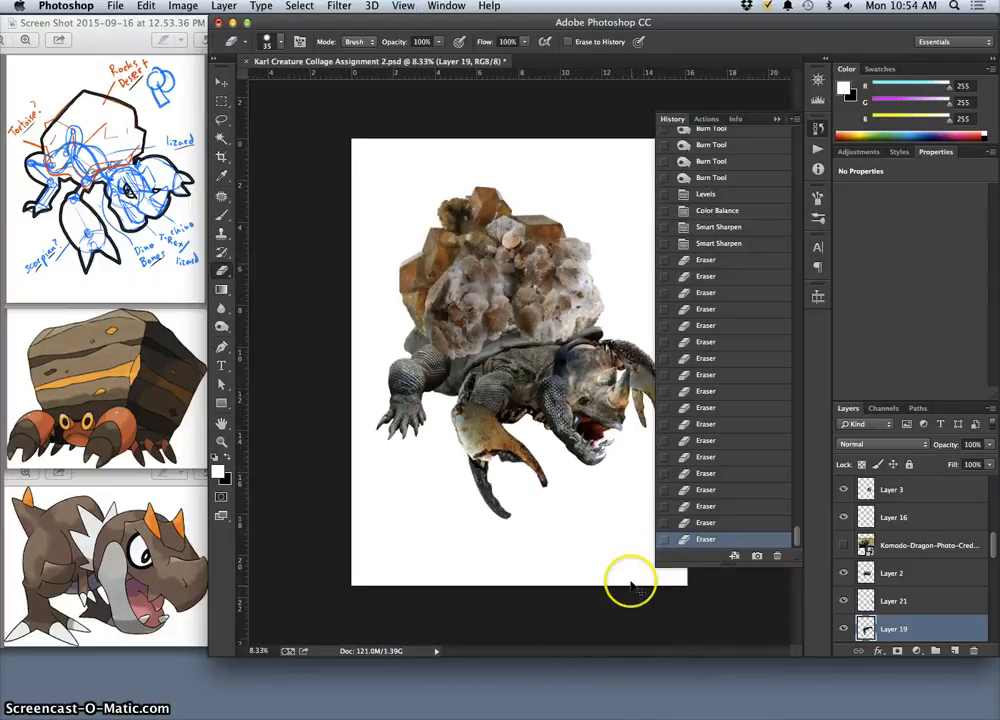
left_click(510, 465)
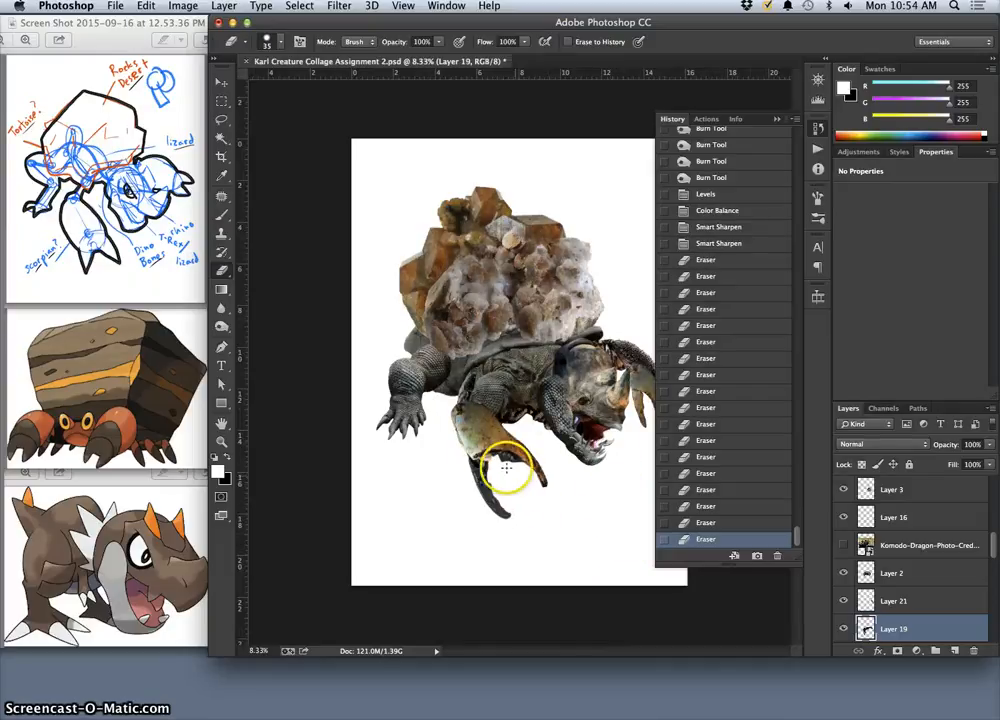
key("super+plus")
key("super+plus")
key("super+plus")
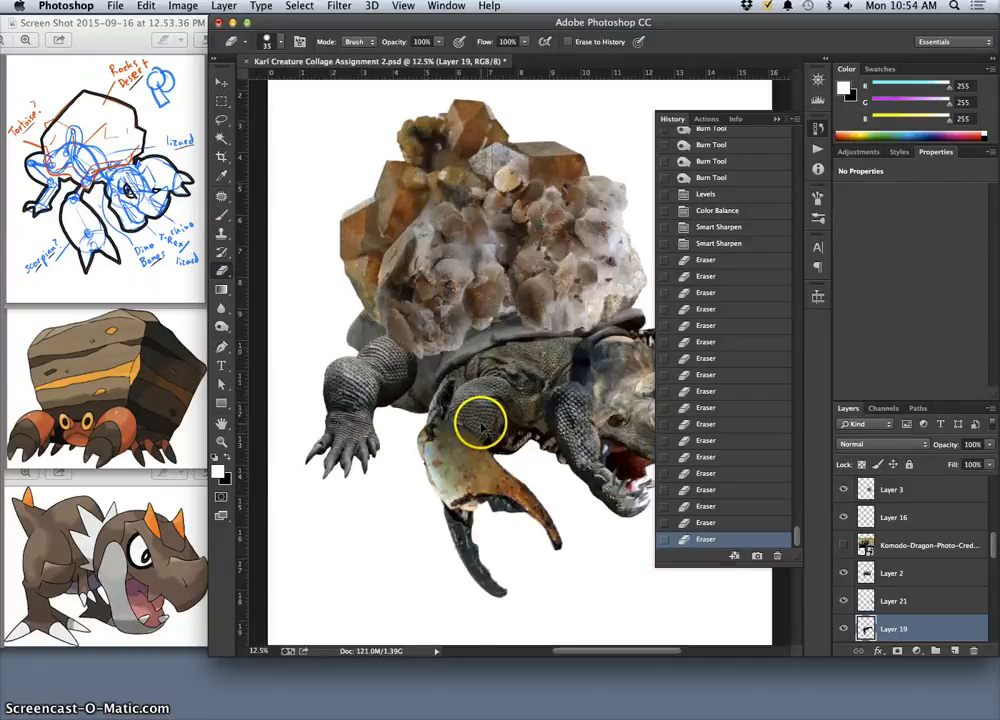
left_click_drag(430, 410, 373, 339)
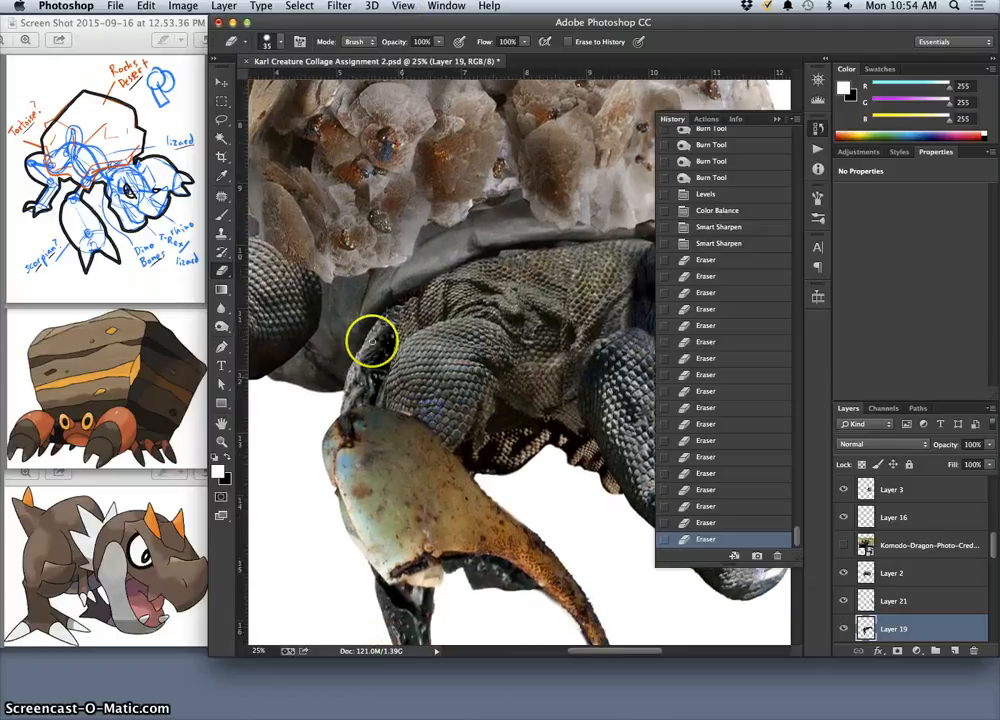
Erase the rough outer edge of the orange claw on Layer 20 with the 35 px eraser at 100% opacity
left_click(222, 84)
left_click(347, 400)
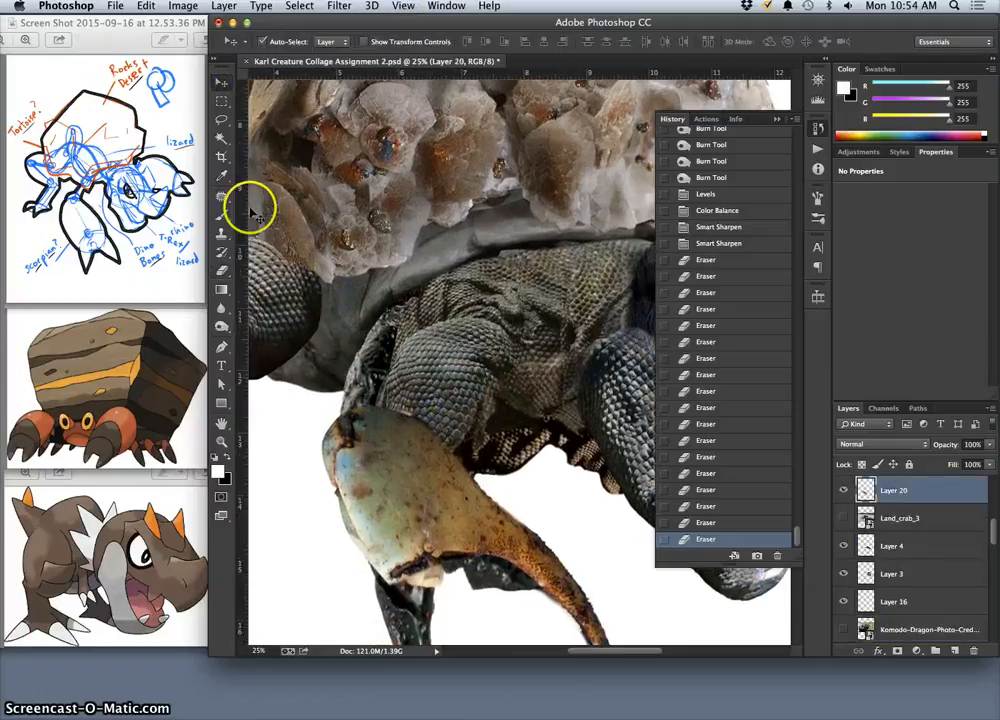
left_click(222, 270)
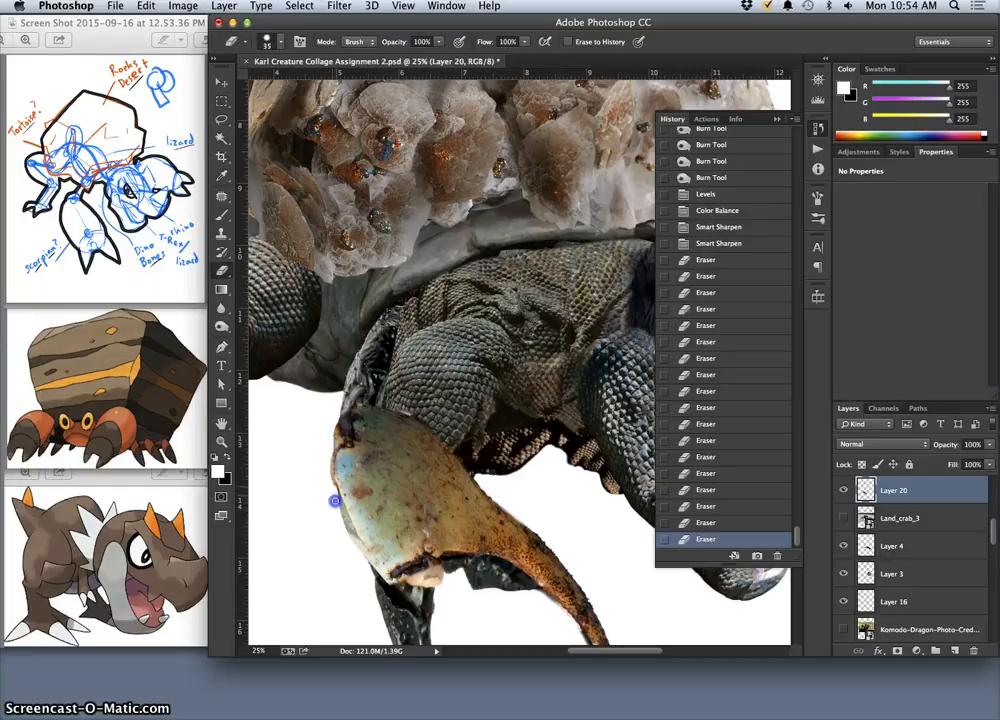
mouse_move(334, 500)
left_mouse_down()
mouse_move(346, 545)
mouse_move(334, 492)
left_mouse_up()
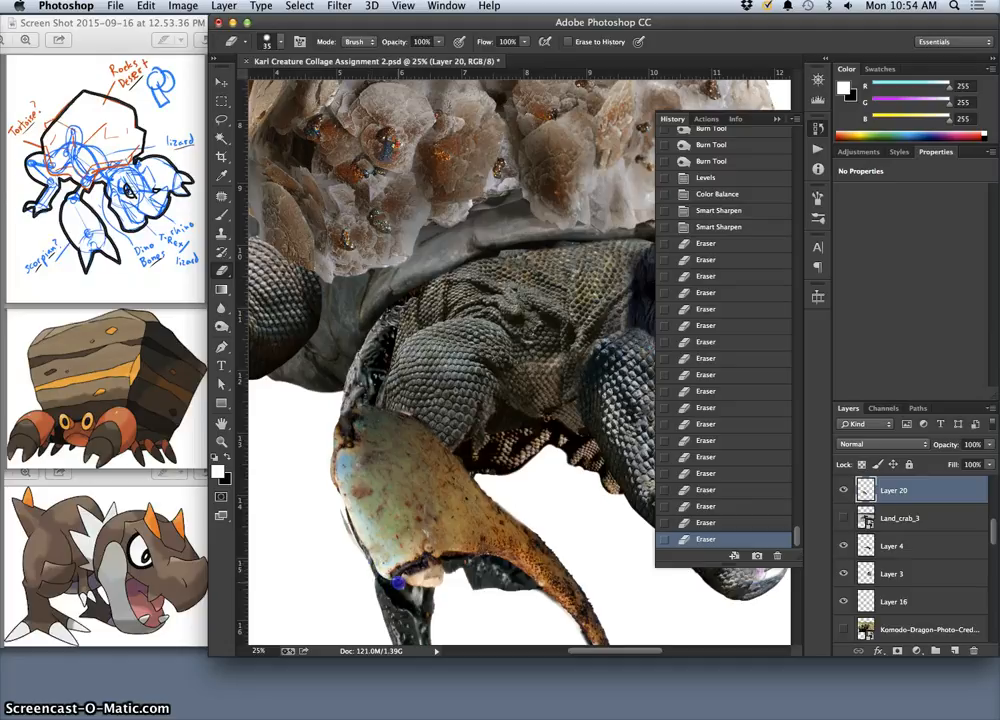
left_click_drag(348, 539, 348, 544)
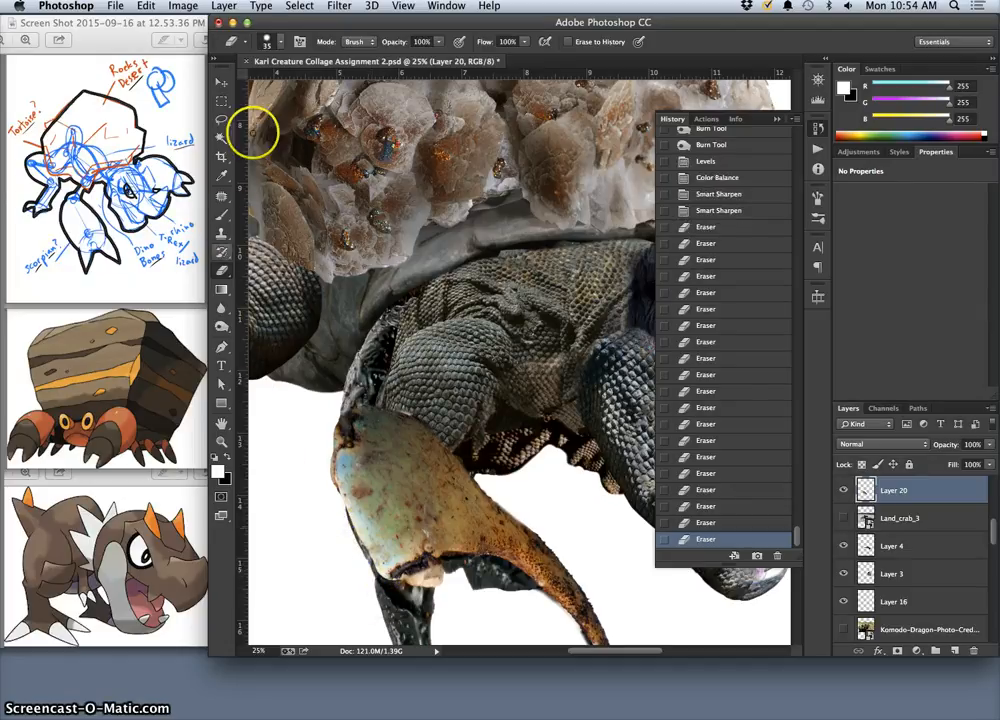
Enlarge the eraser to 189 px and try to fade the orange claw's outer edge at 100% opacity
left_click(279, 40)
mouse_move(315, 121)
left_mouse_down()
mouse_move(287, 121)
mouse_move(315, 85)
mouse_move(347, 85)
left_mouse_up()
left_click(346, 512)
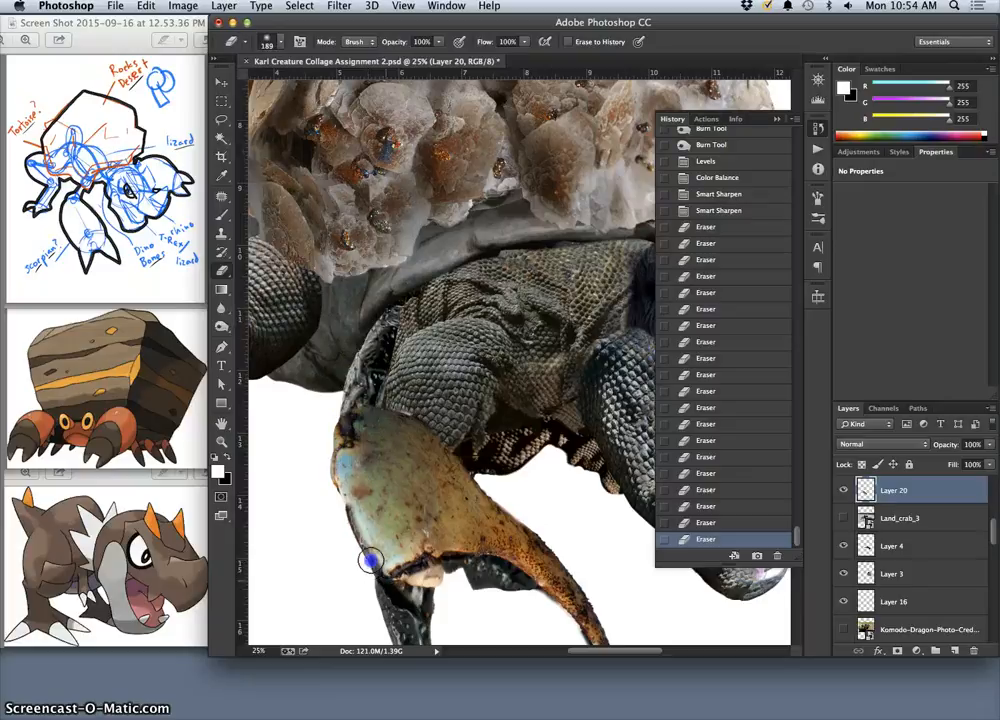
left_click_drag(347, 493, 341, 473)
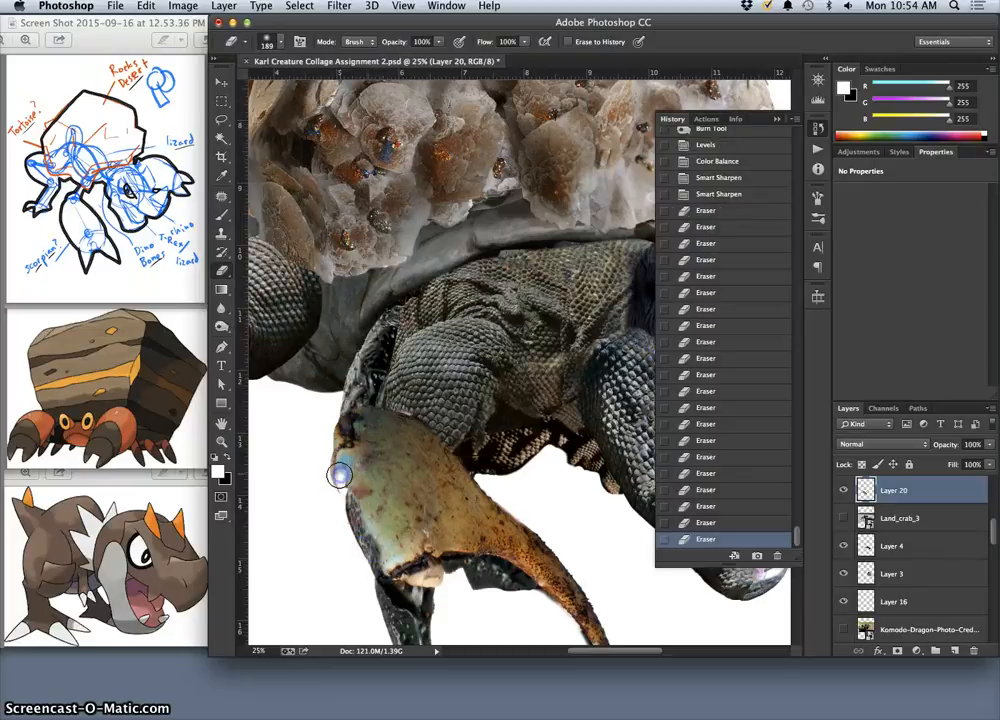
key("super+z")
left_click(356, 525)
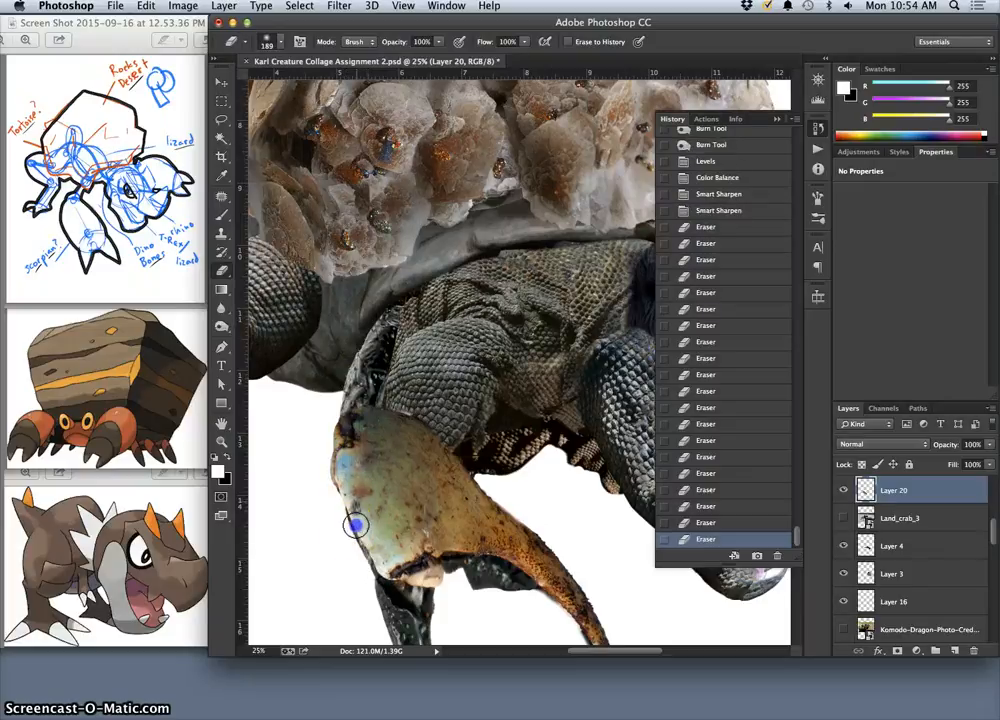
left_click_drag(357, 512, 371, 540)
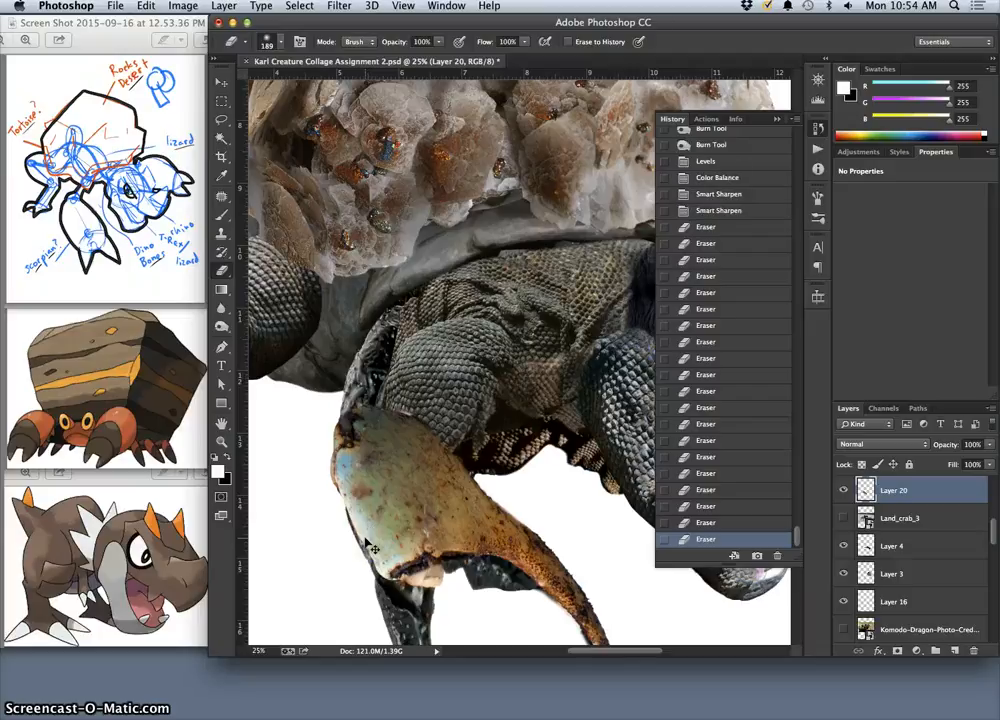
Reduce the eraser opacity to 31% and soften the orange claw's outer edge into the dark pincer beneath
left_click(438, 42)
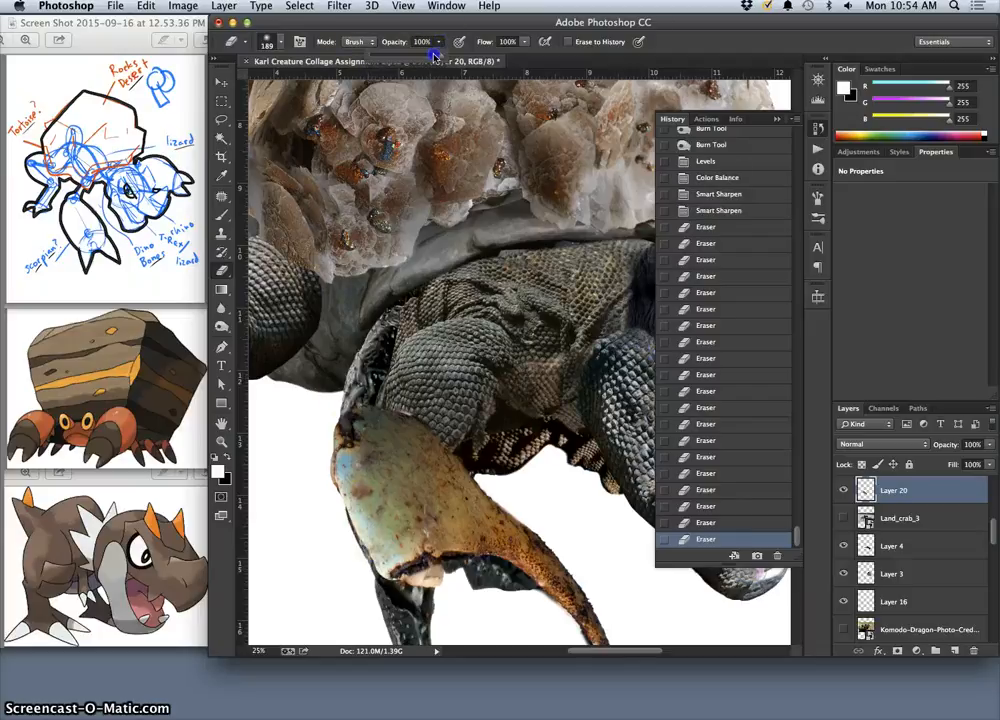
left_click(350, 520)
left_click(353, 536)
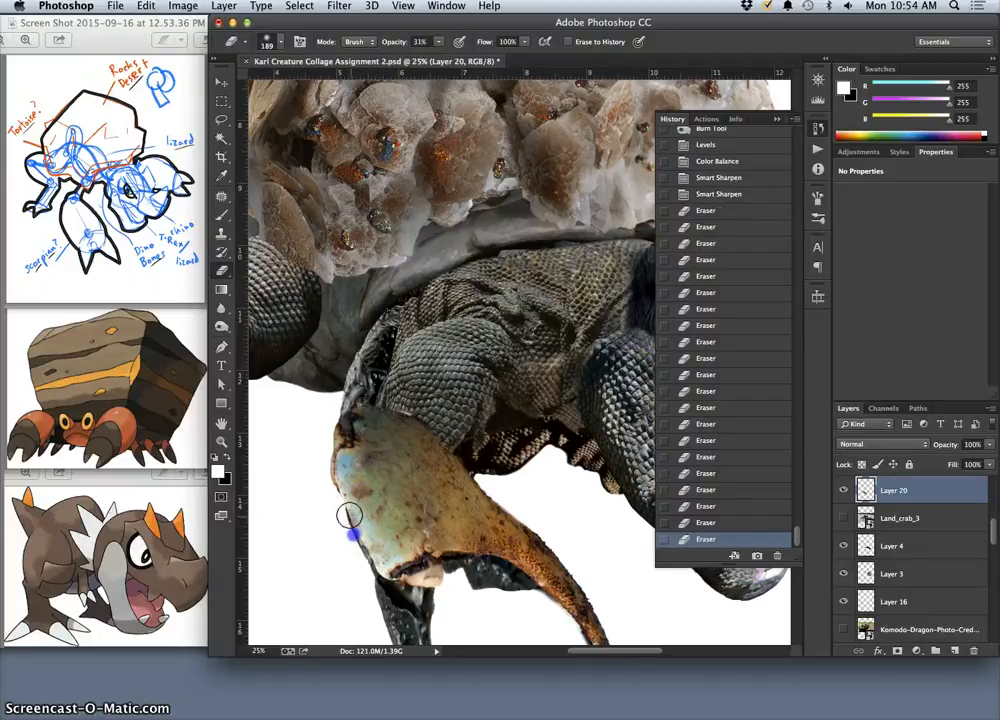
left_click(361, 551)
left_click(366, 541)
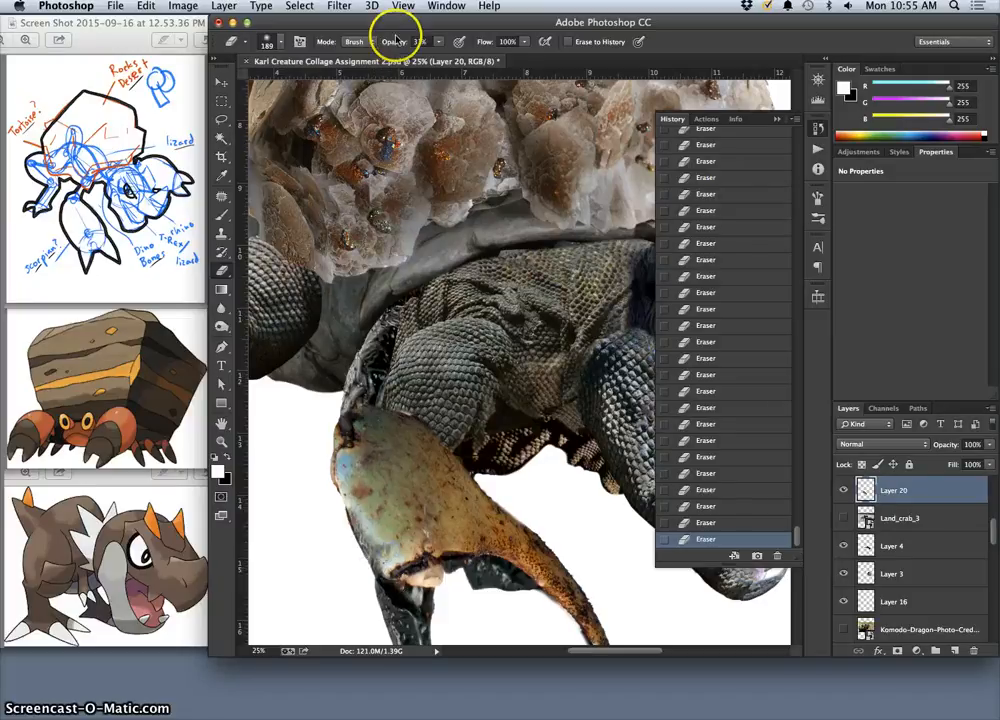
Lower the eraser opacity to 8% and lightly fade the claw's pale outer side and the bluish patch near the joint
left_click(436, 43)
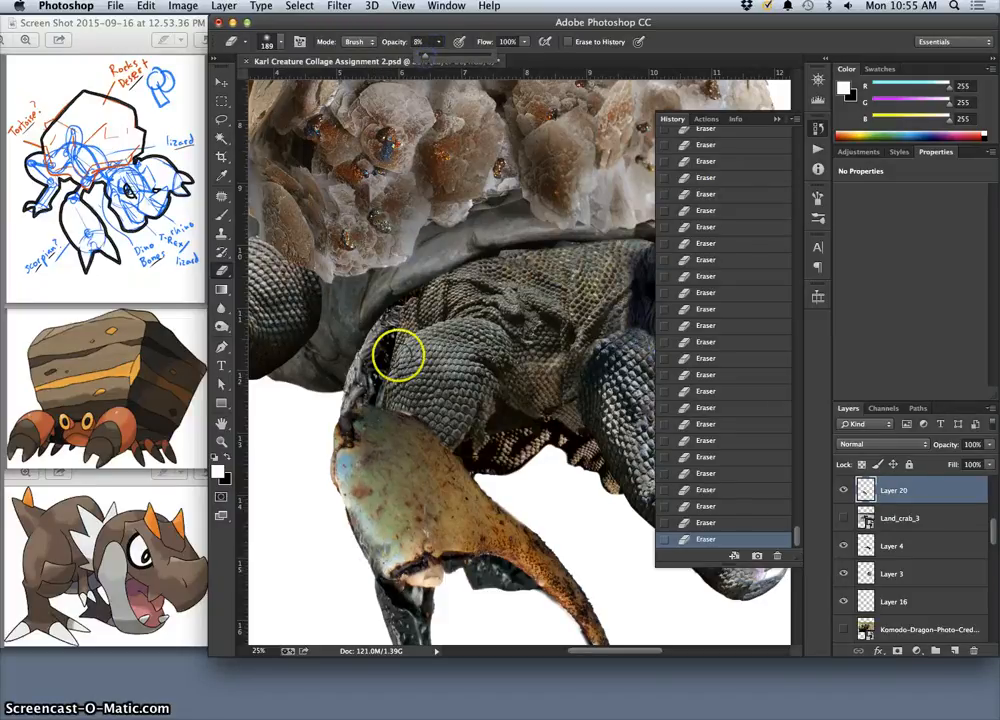
left_click(353, 513)
left_click(373, 540)
left_click(394, 540)
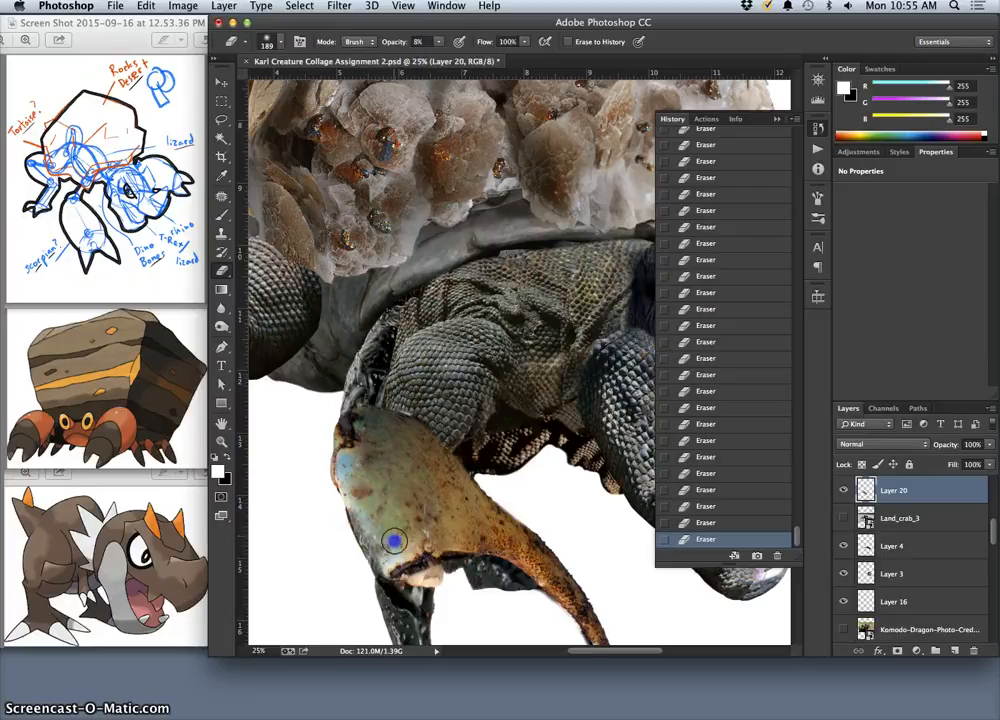
left_click(344, 456)
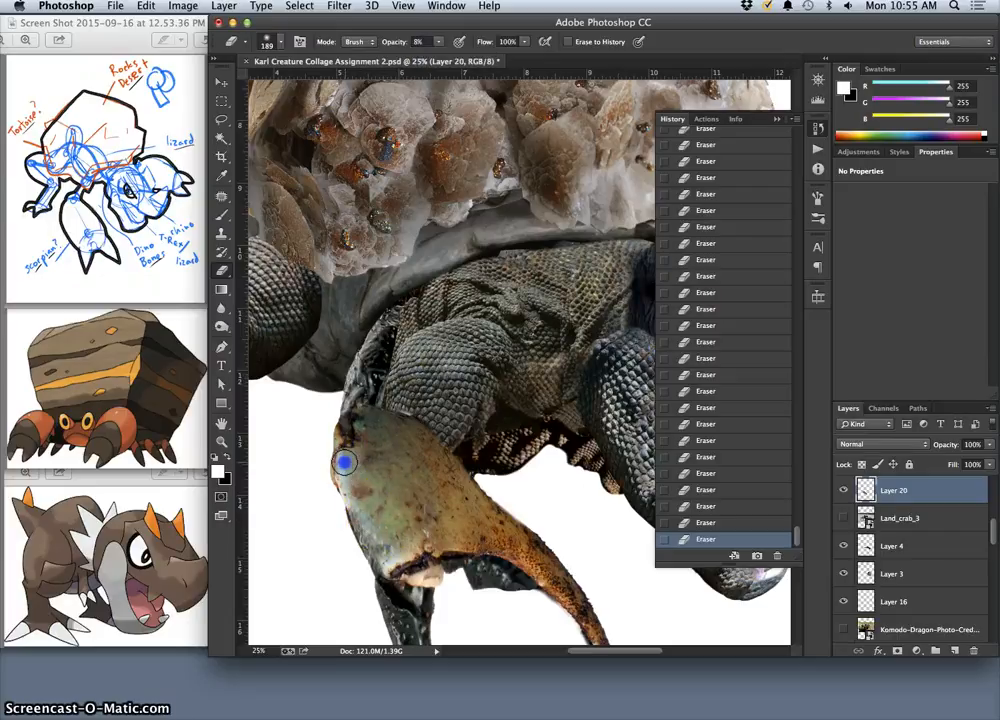
left_click_drag(345, 457, 361, 434)
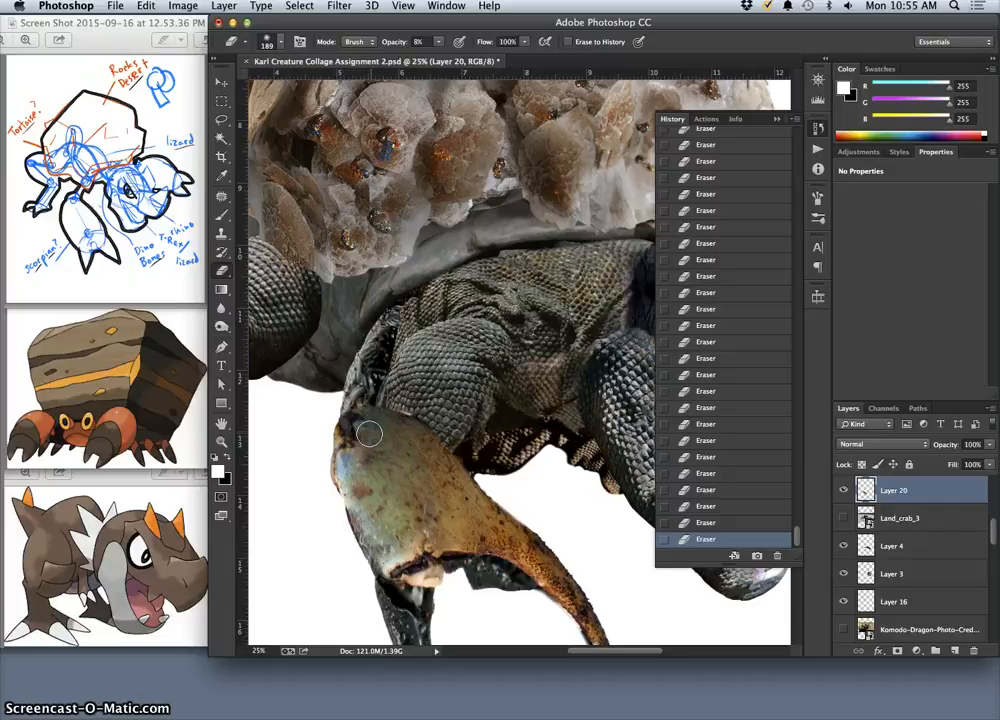
Undo the last nine light eraser strokes on the orange claw
key("super+alt+z")
key("super+alt+z")
key("super+alt+z")
key("super+alt+z")
key("super+alt+z")
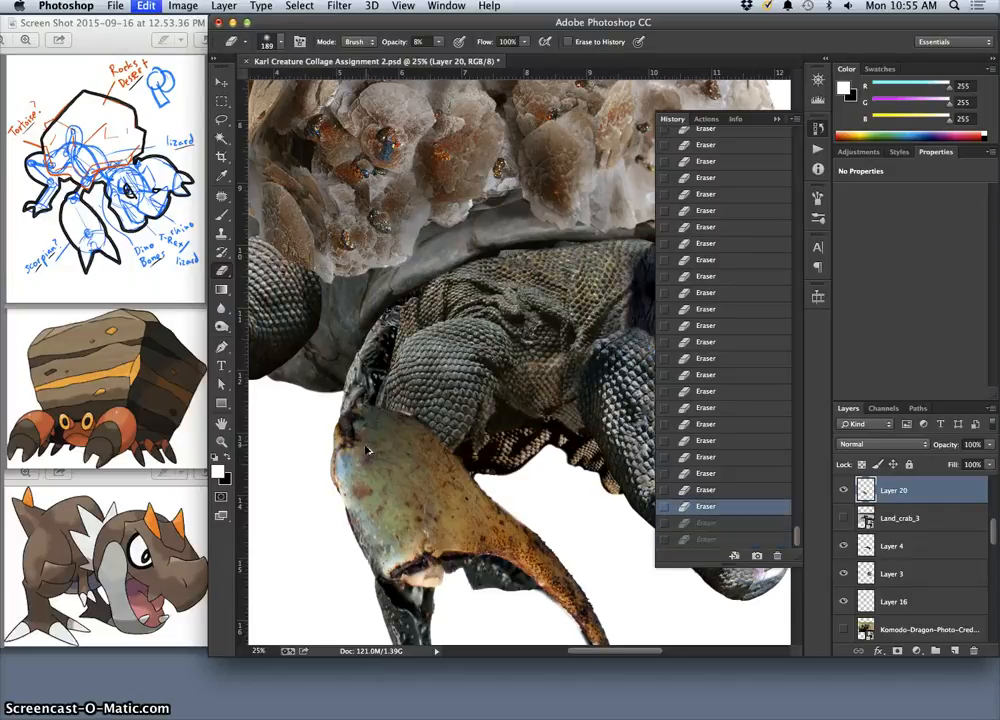
key("super+alt+z")
key("super+alt+z")
key("super+alt+z")
key("super+alt+z")
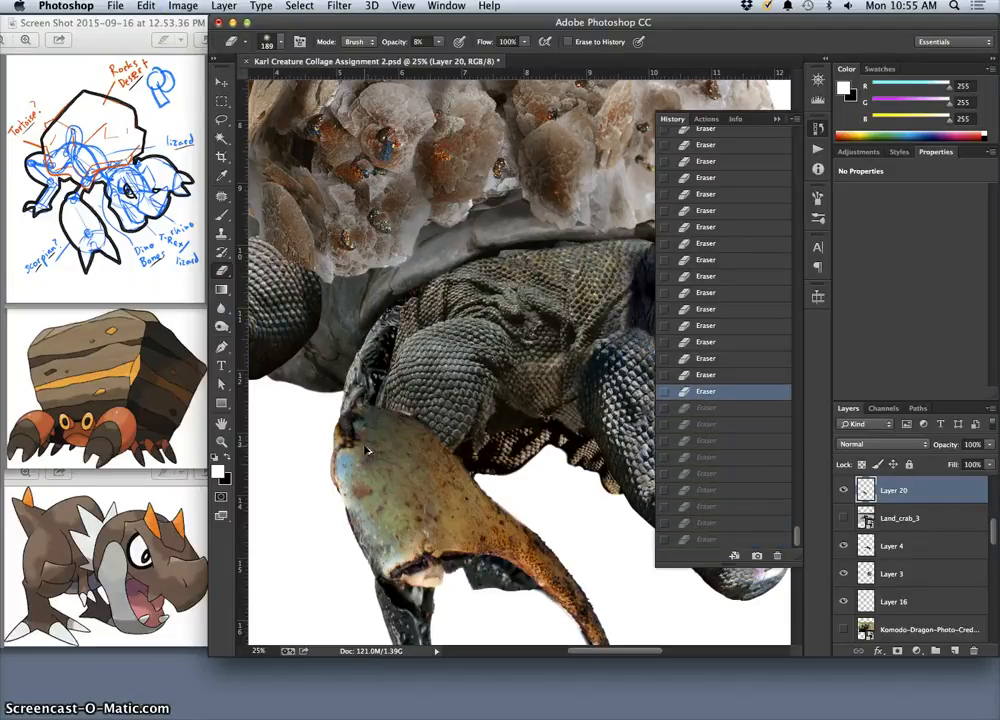
Lightly fade the claw's upper joint and middle surface again with the 8% eraser, and check it against the whole creature
left_click(355, 440)
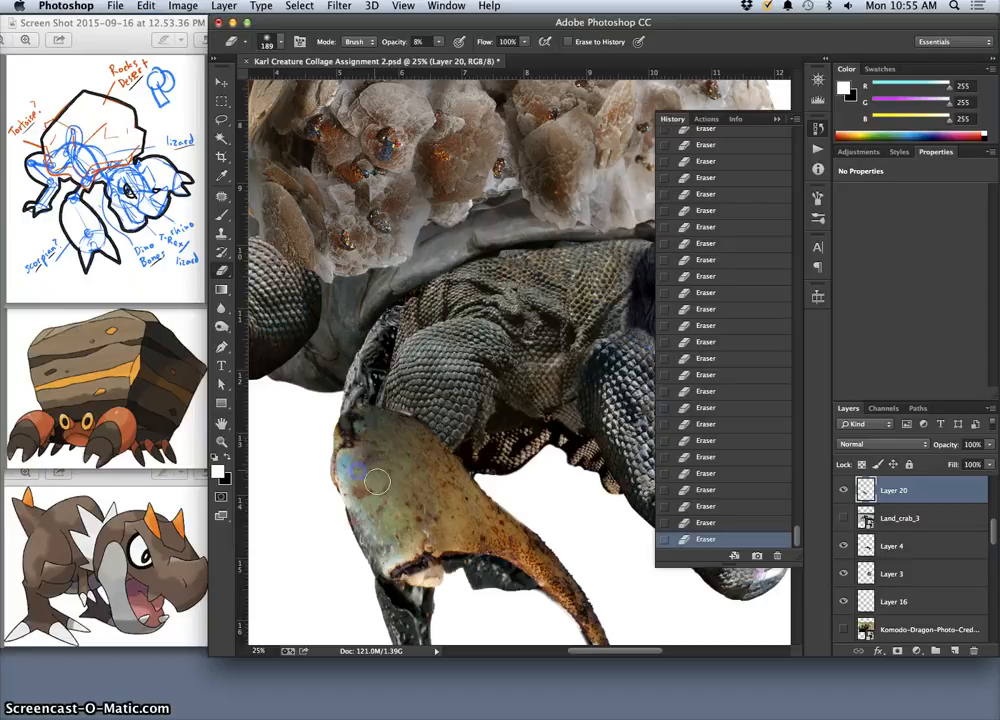
mouse_move(402, 480)
left_mouse_down()
mouse_move(393, 513)
mouse_move(413, 530)
left_mouse_up()
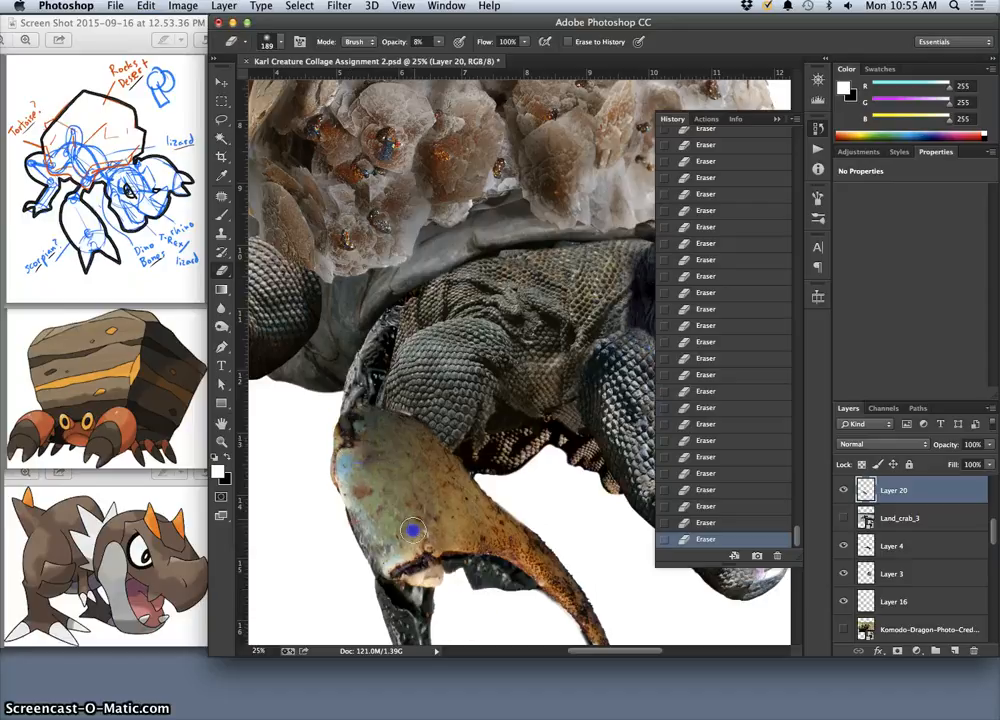
key("super+minus")
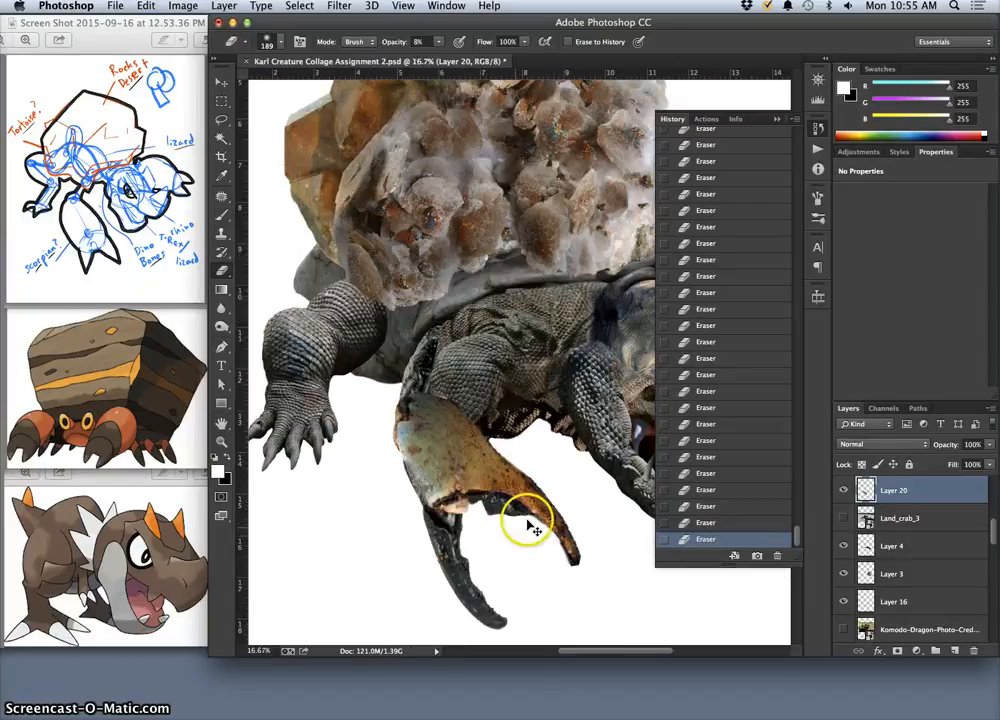
key("super+minus")
key("super+minus")
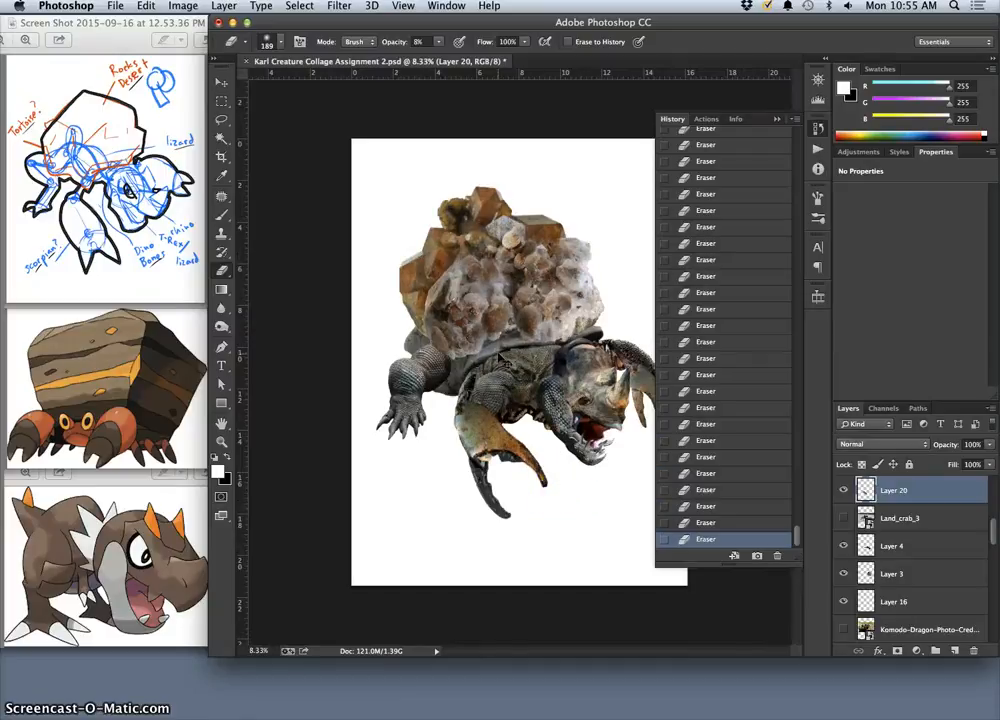
Lightly fade the orange claw's upper edge where it meets the scaly leg, using the 8% eraser on Layer 20
key("super+plus")
key("super+plus")
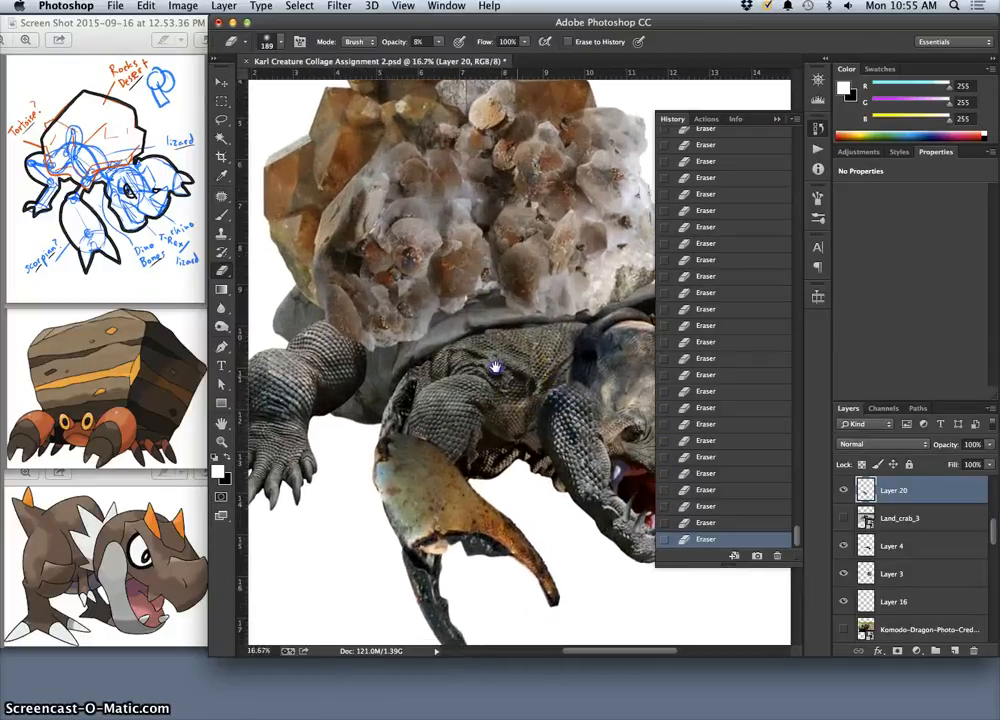
left_click_drag(495, 368, 465, 353)
left_click(221, 82)
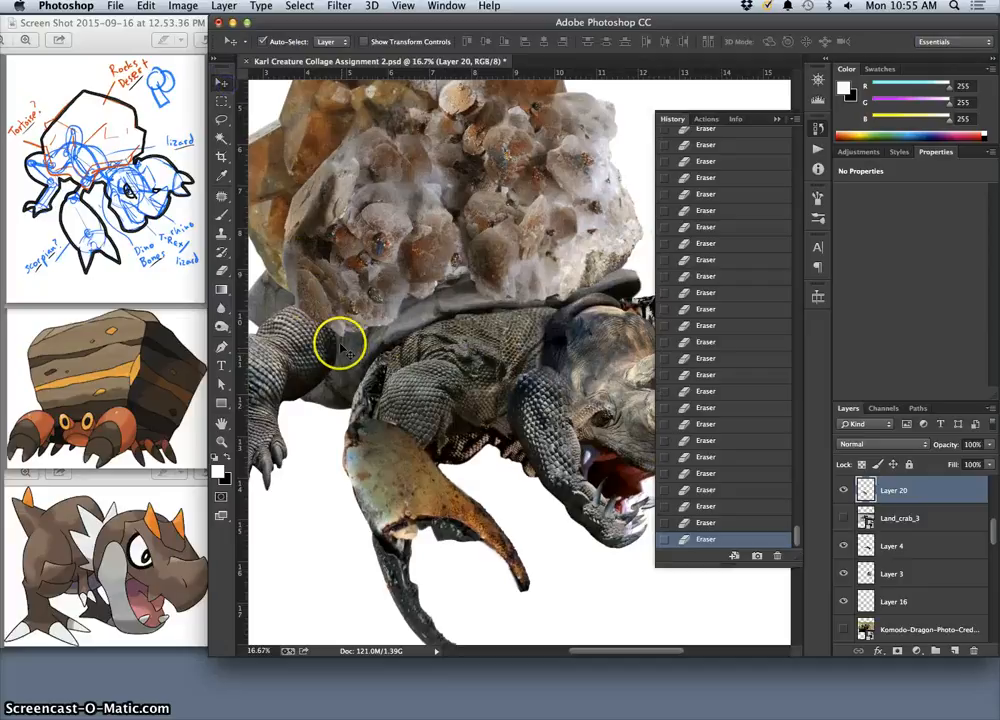
left_click(337, 362)
left_click(409, 452)
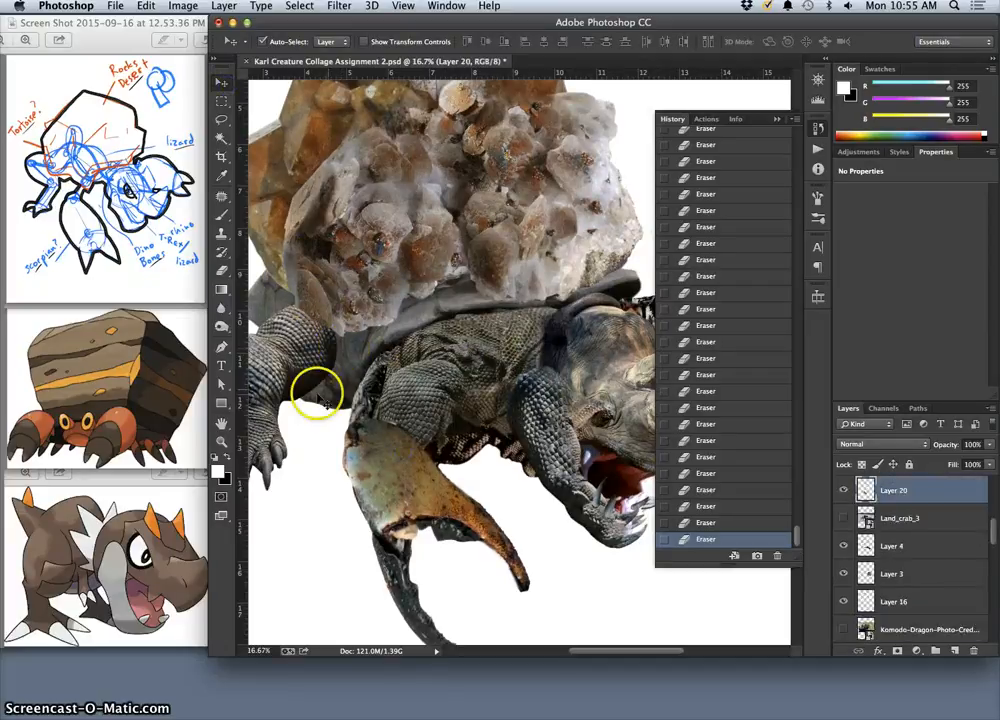
left_click(222, 271)
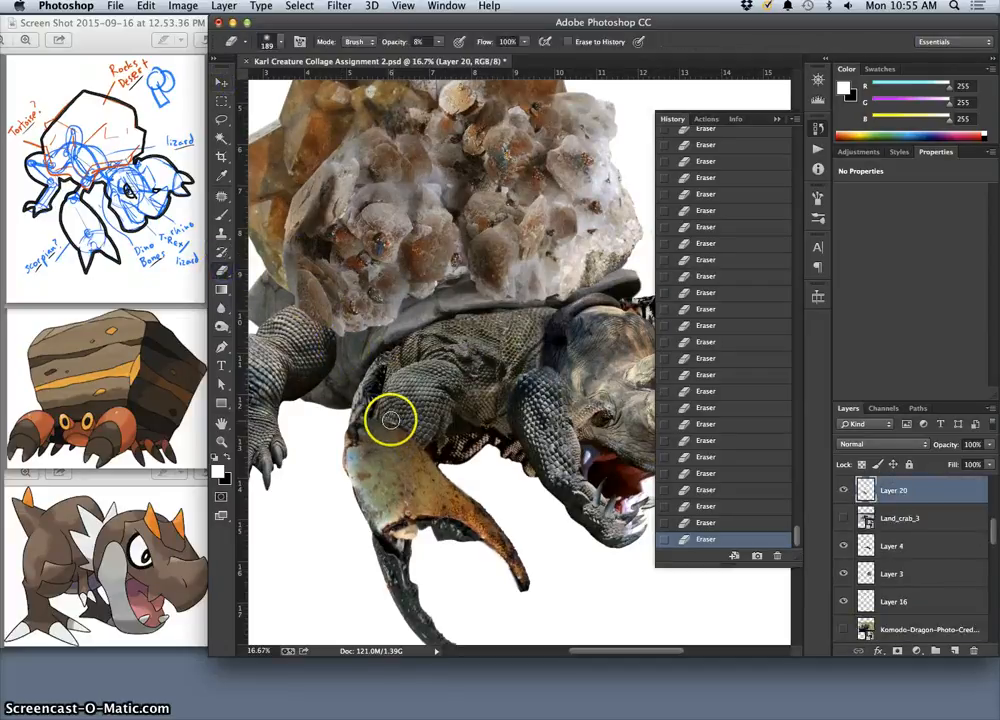
left_click(390, 420)
mouse_move(396, 425)
left_mouse_down()
mouse_move(386, 417)
mouse_move(409, 431)
left_mouse_up()
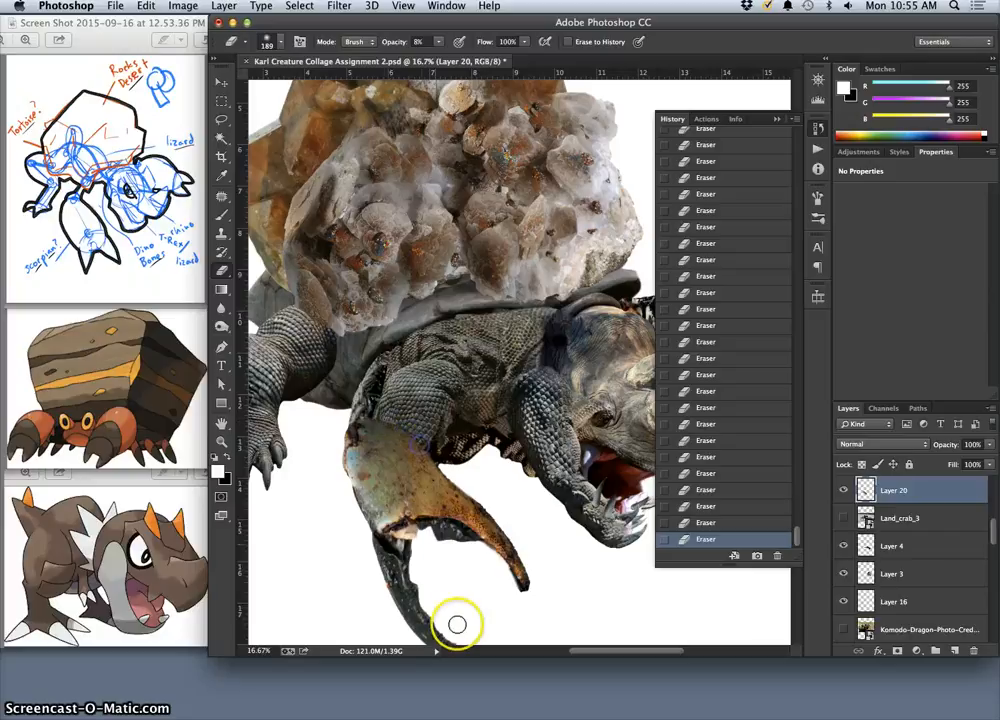
Darken the orange claw's upper edge and joint beside the scaly leg with the Burn tool on Highlights at 13% exposure
left_click(222, 327)
left_click(402, 437)
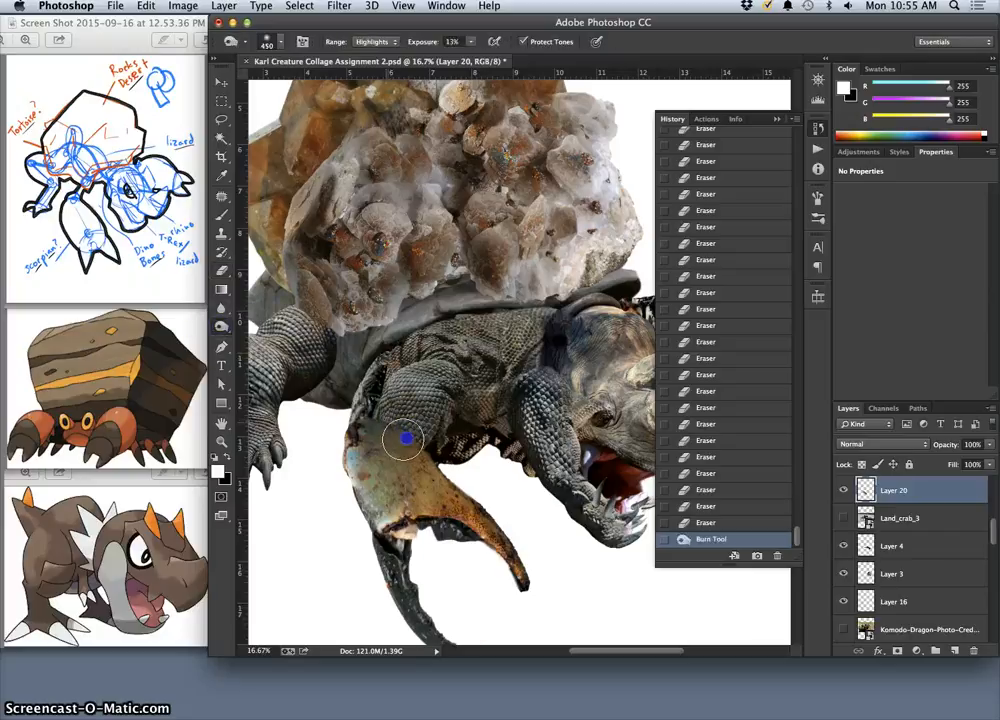
left_click(417, 439)
left_click(415, 437)
left_click(415, 438)
left_click(415, 441)
left_click(415, 443)
left_click(415, 442)
left_click(414, 441)
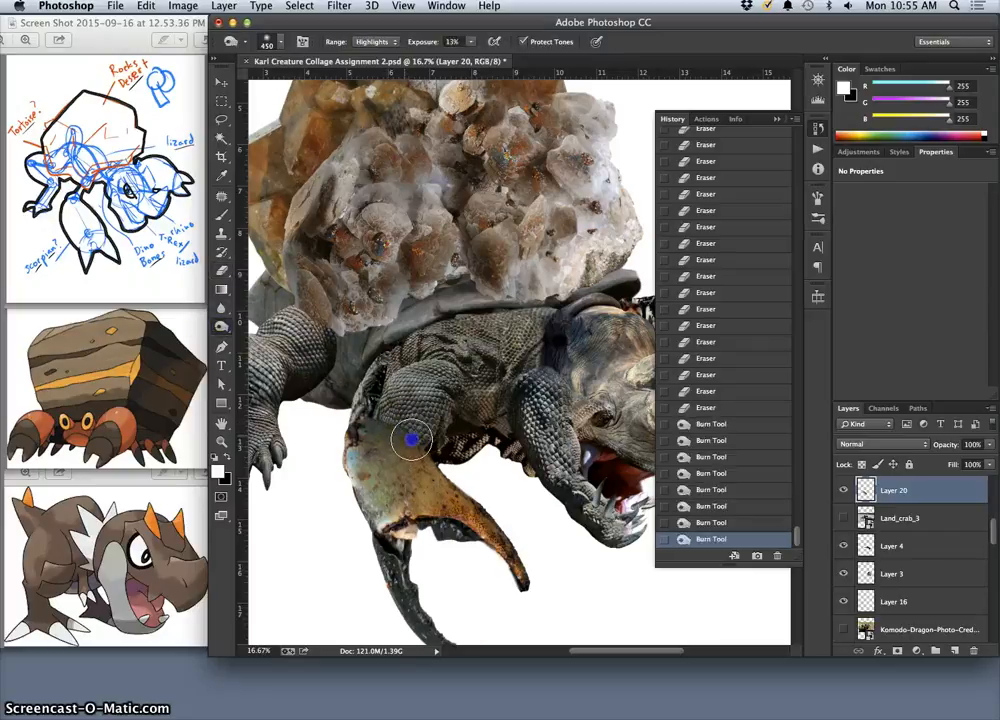
left_click(417, 448)
left_click(420, 456)
left_click(423, 459)
left_click(427, 462)
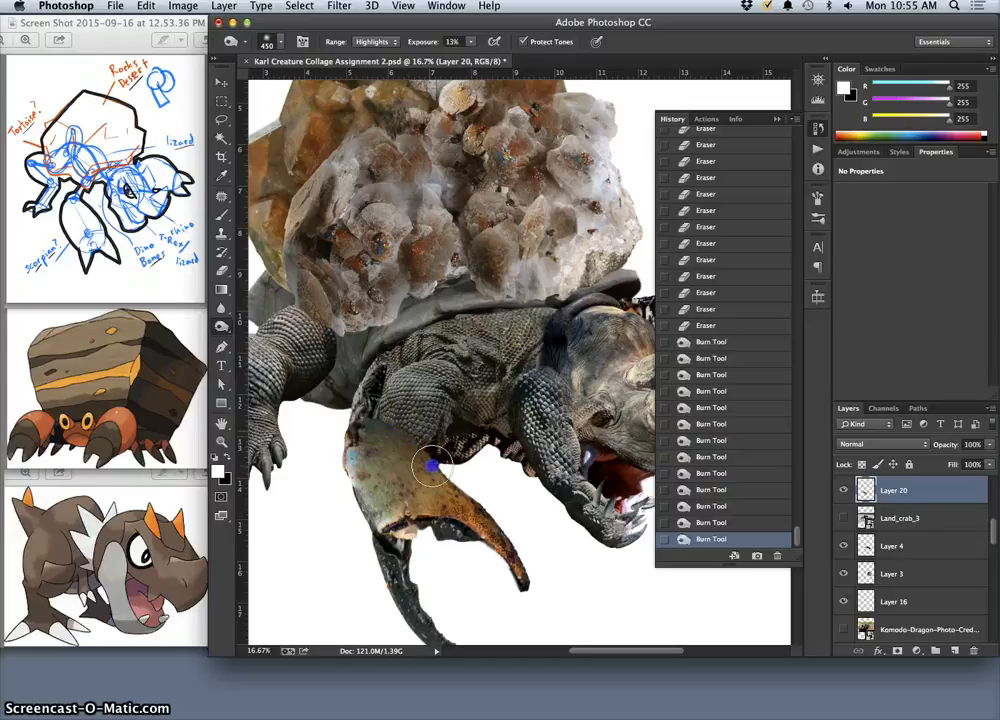
left_click(432, 466)
left_click(404, 436)
left_click(407, 438)
left_click(440, 472)
left_click(388, 397)
left_click(387, 390)
left_click(386, 398)
left_click(375, 436)
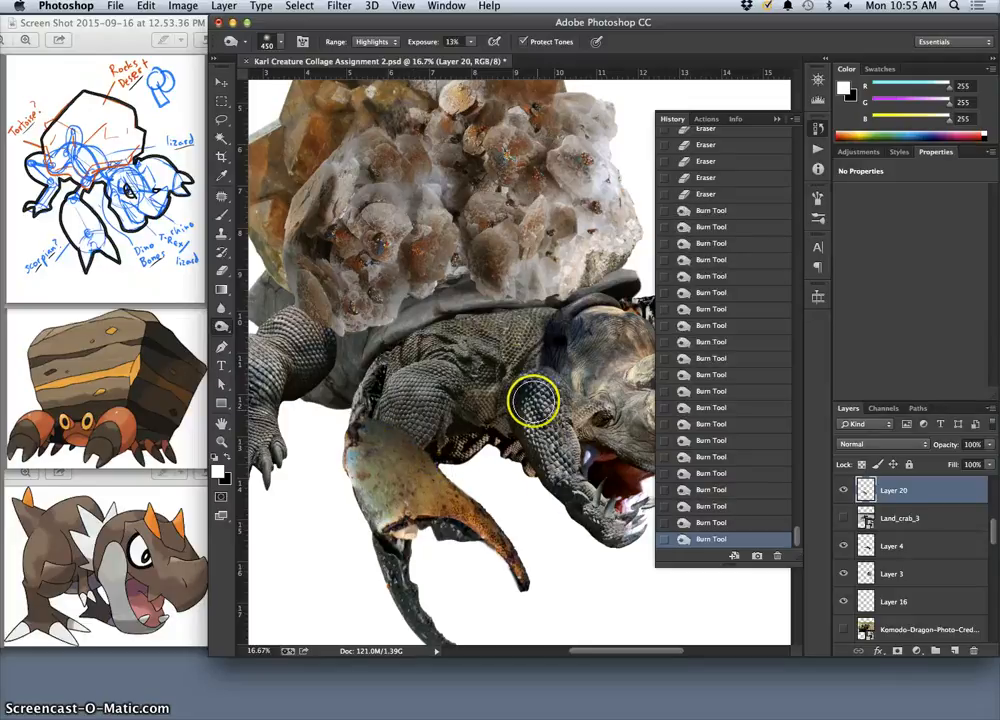
Lighten the shadows across the orange claw's broad middle and outer side with the Dodge tool at 22% exposure
left_click(223, 327)
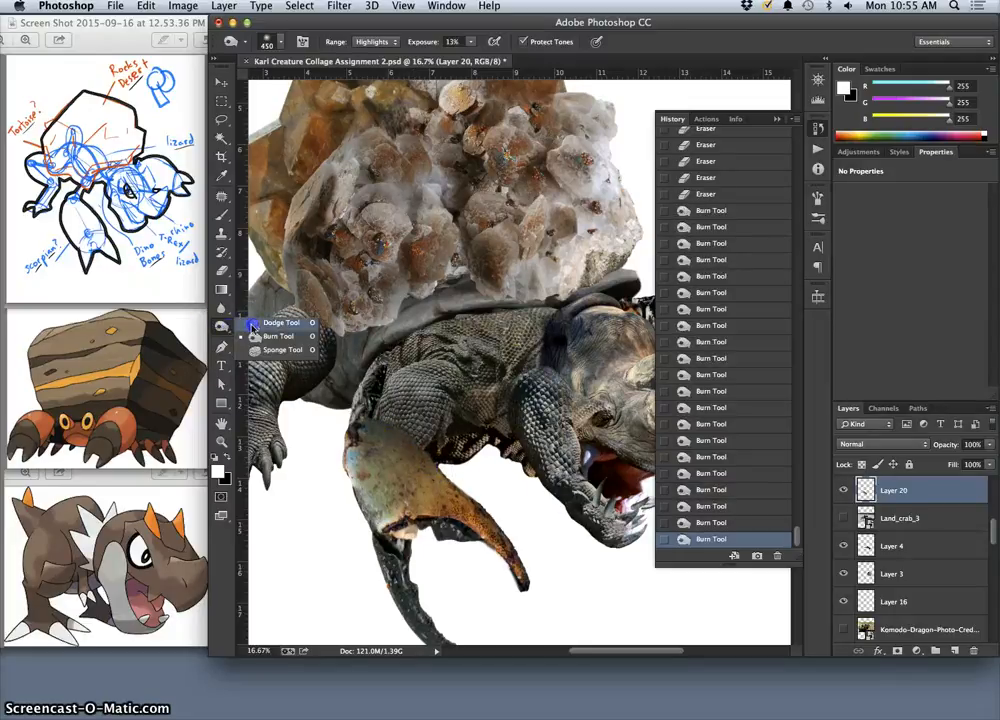
left_click(254, 324)
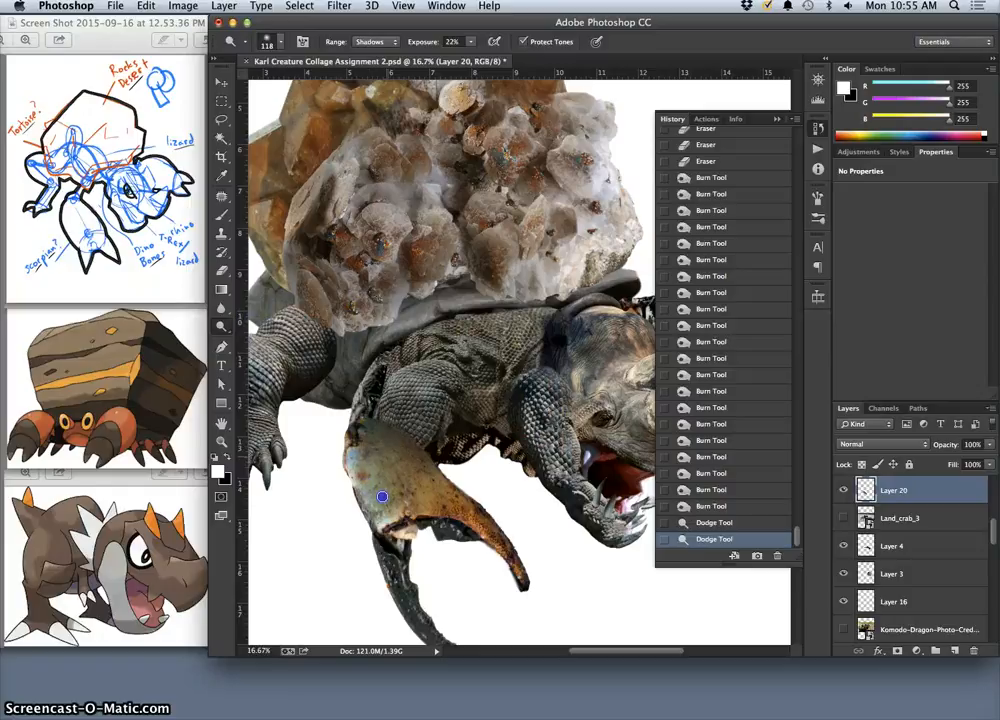
left_click(372, 480)
left_click(381, 444)
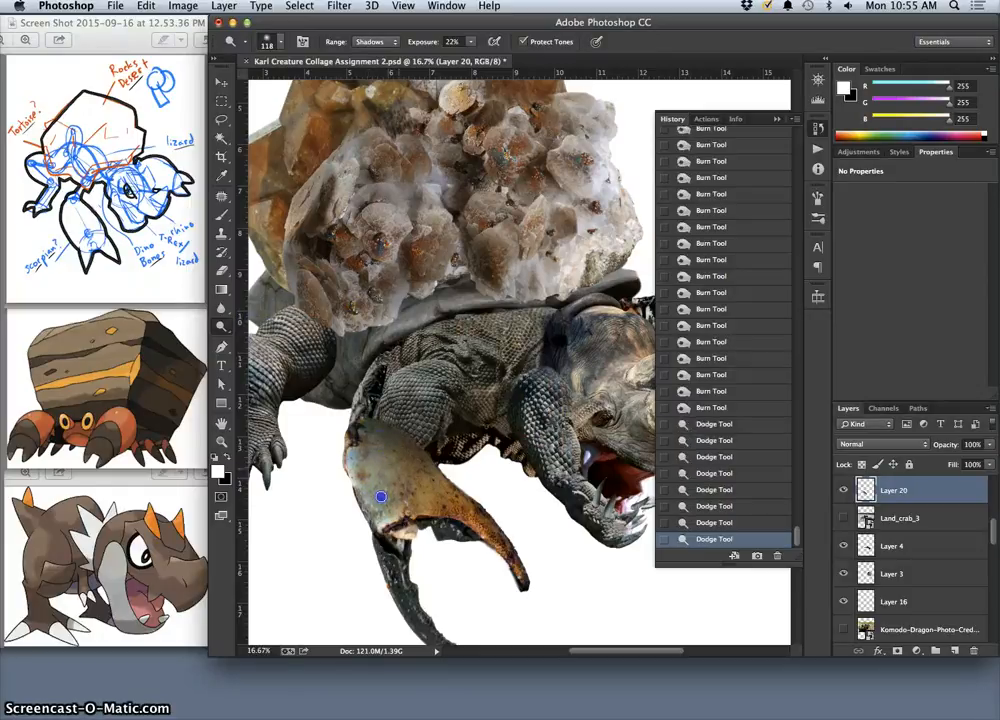
left_click(391, 476)
left_click(394, 474)
left_click(397, 471)
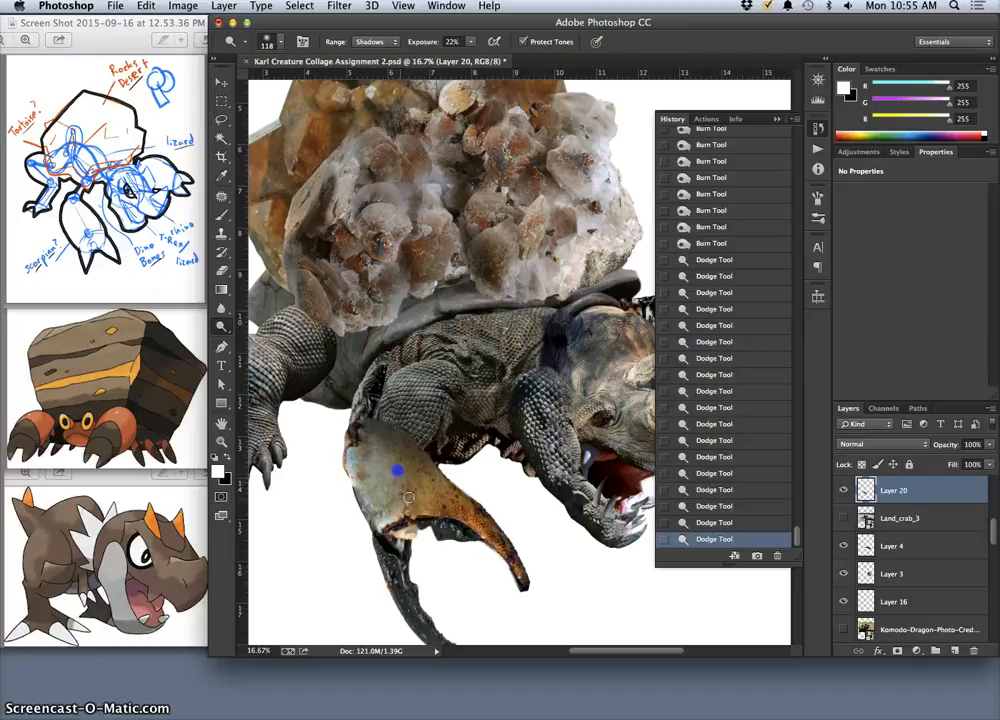
left_click(408, 496)
left_click(409, 474)
left_click(427, 498)
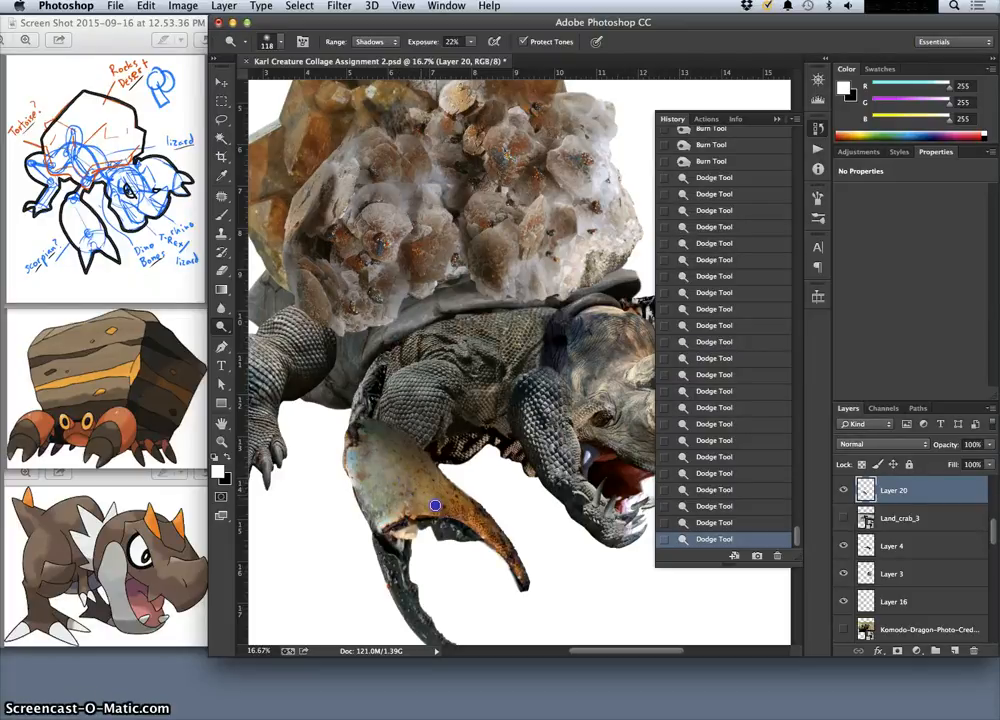
left_click(379, 436)
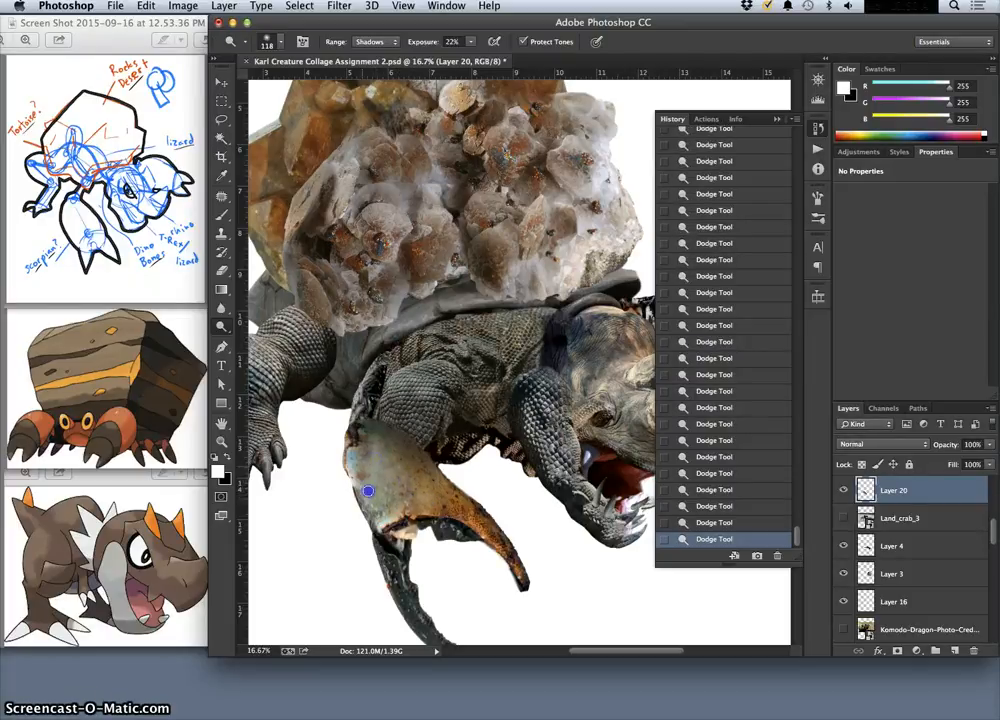
left_click_drag(385, 457, 402, 506)
left_click(425, 489)
Set up the Burn tool on the scaly leg's layer, Layer 2, with the Midtones range and a 132 px brush at 43% hardness
left_click(224, 326)
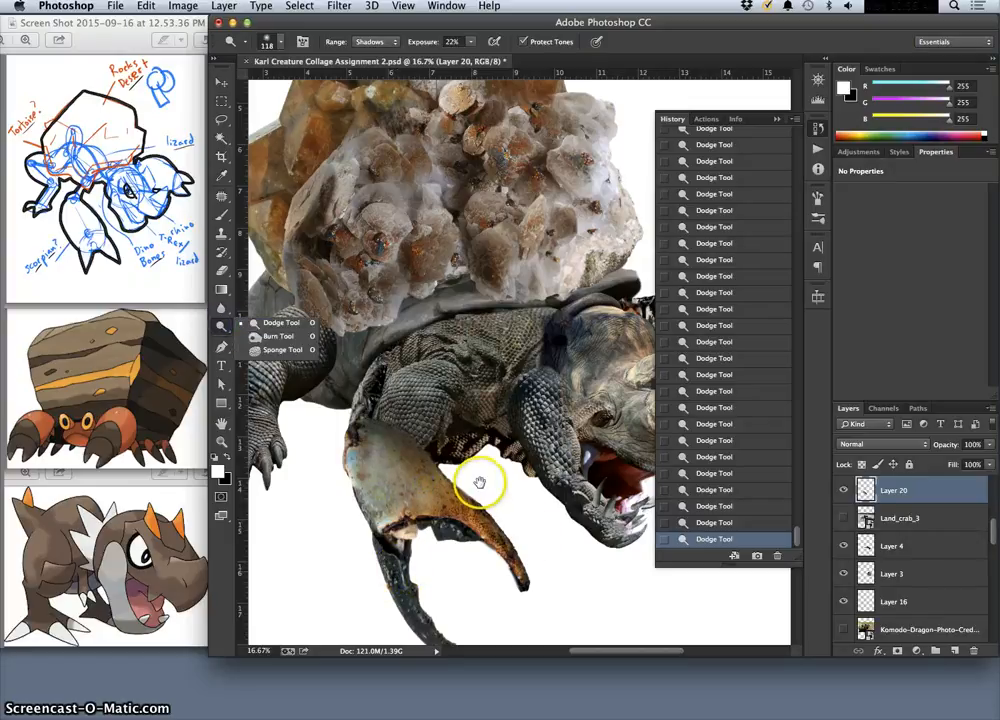
left_click(421, 453)
left_click(222, 326)
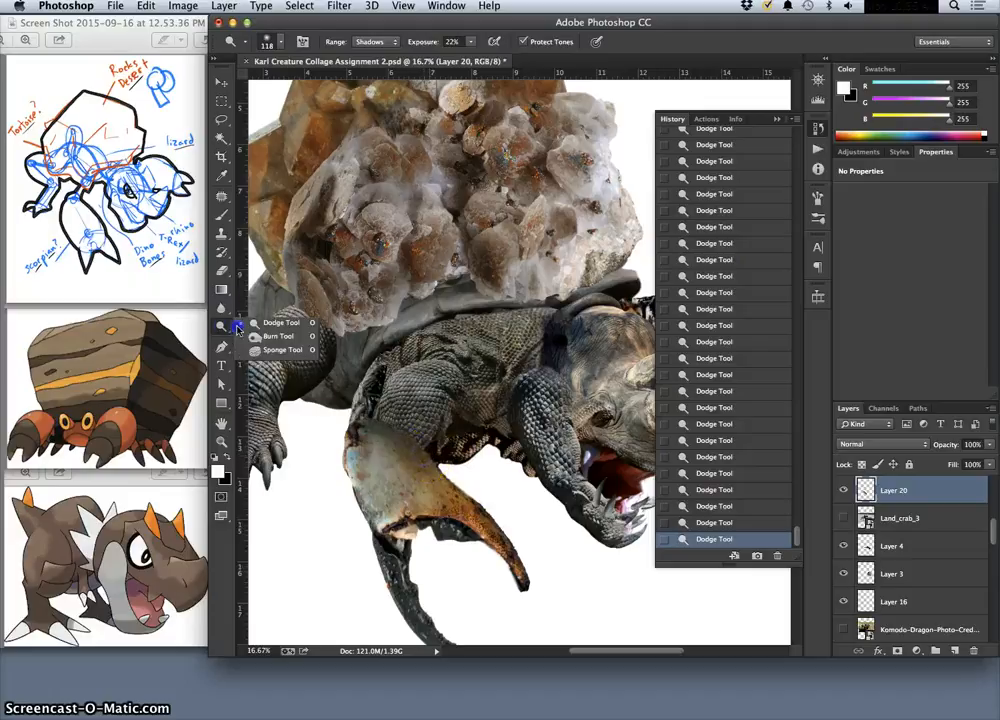
left_click(262, 339)
left_click(221, 84)
left_click(408, 412)
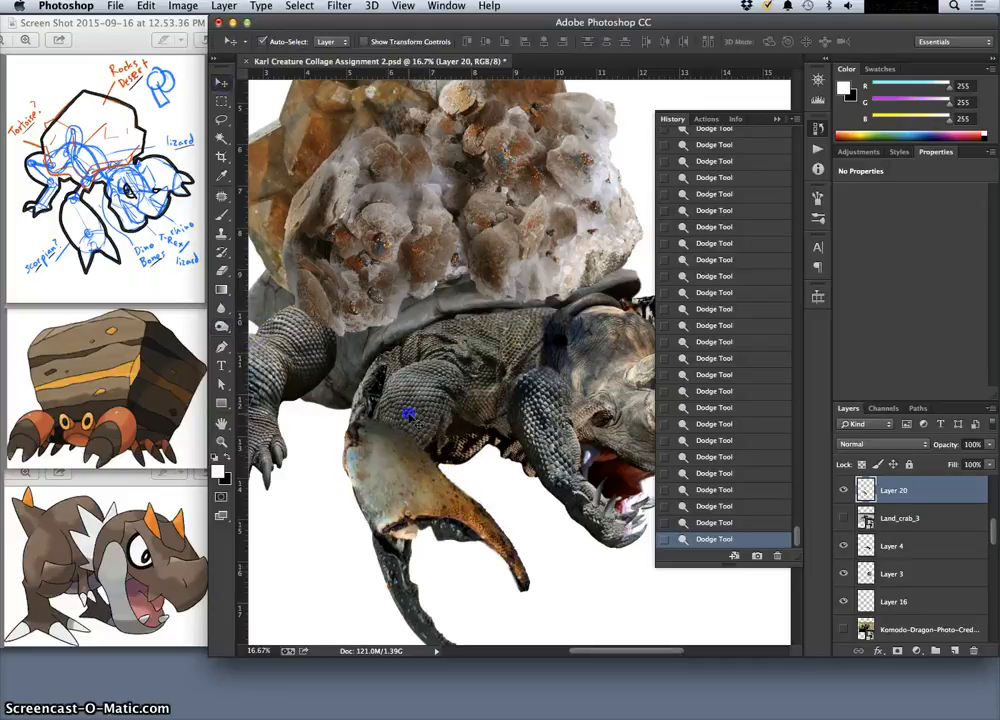
left_click(327, 42)
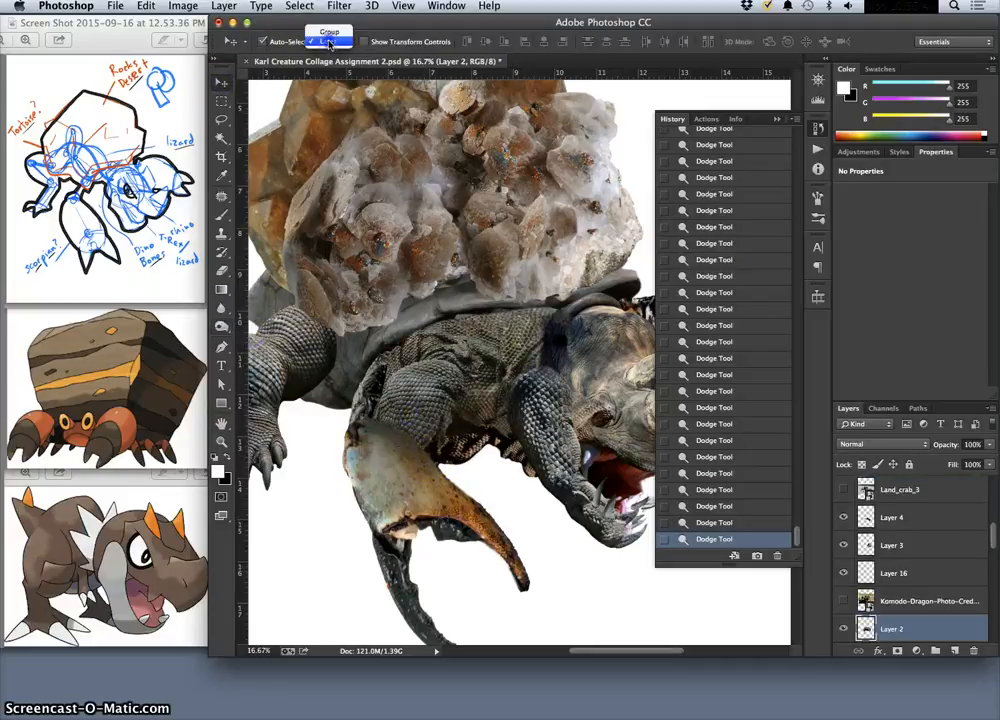
left_click(330, 43)
left_click(222, 321)
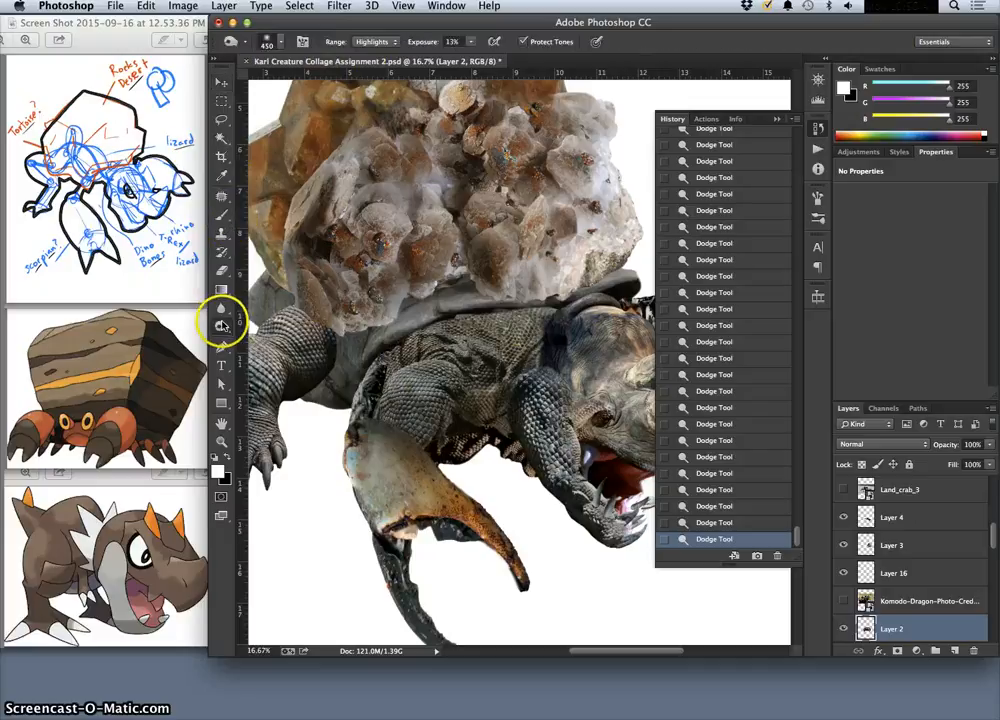
left_click(375, 41)
left_click(372, 31)
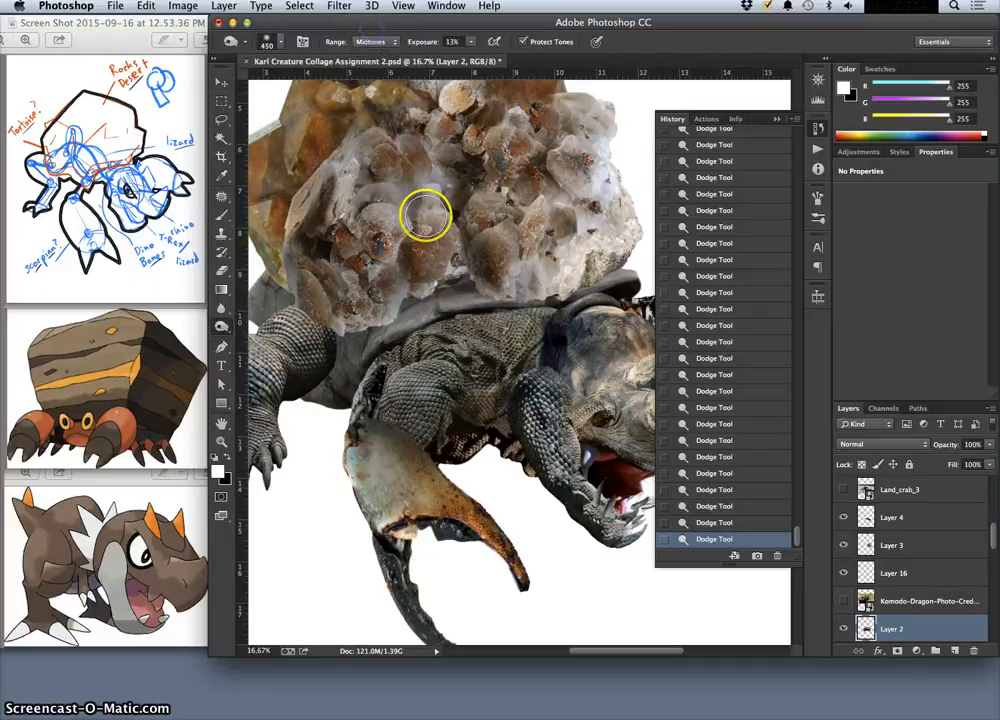
left_click(274, 41)
left_click(321, 120)
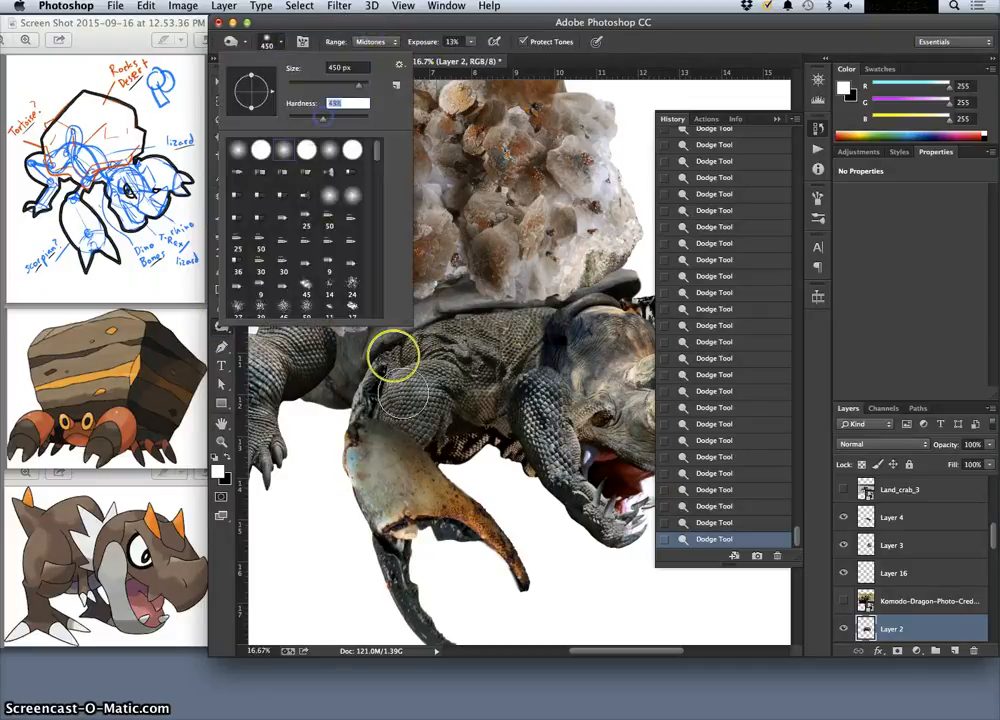
left_click(331, 84)
left_click_drag(331, 84, 335, 85)
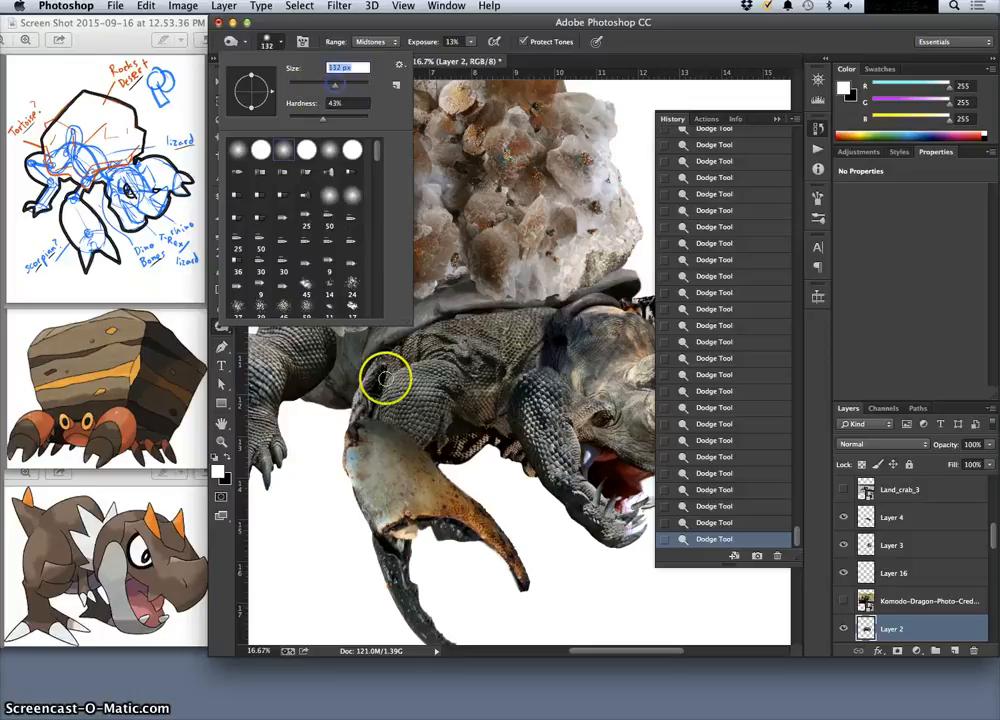
Burn the midtones of the scaly leg along its border with the claw to deepen the shadow there
left_click(380, 426)
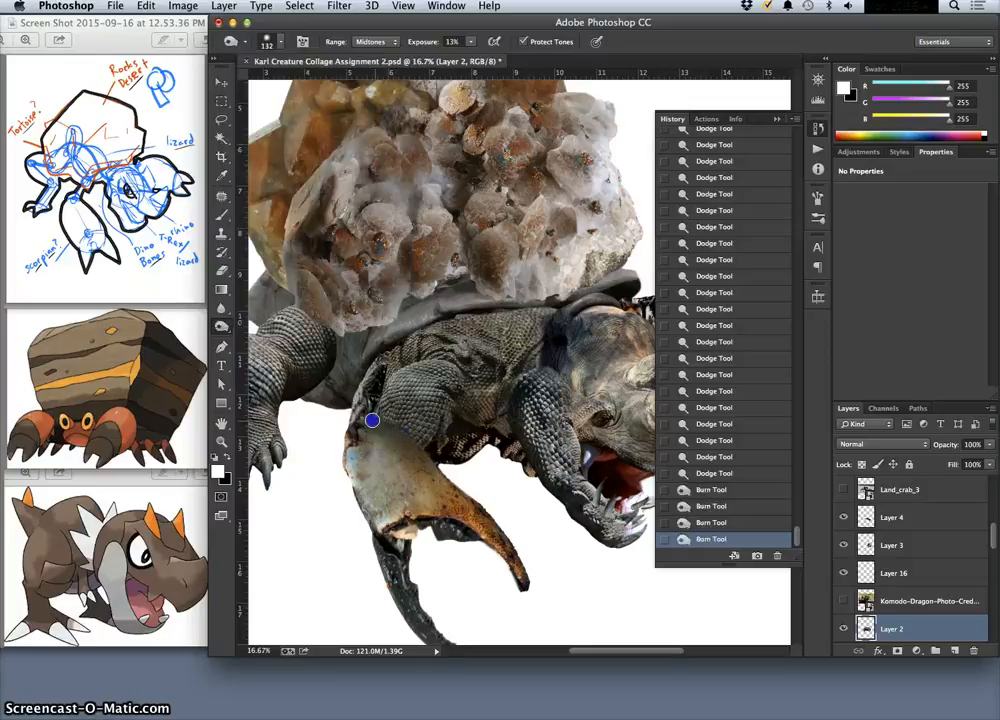
left_click(410, 444)
left_click(409, 438)
left_click(397, 427)
left_click(424, 448)
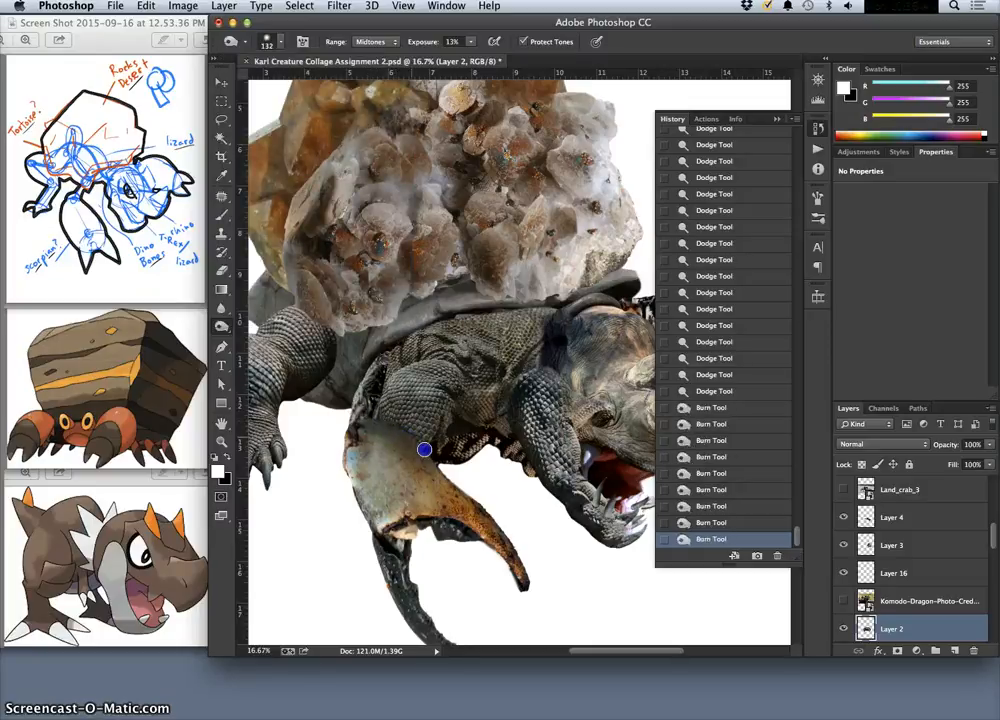
left_click(380, 404)
left_click(382, 406)
mouse_move(384, 389)
left_mouse_down()
mouse_move(387, 422)
mouse_move(424, 449)
mouse_move(449, 428)
left_mouse_up()
left_click(423, 448)
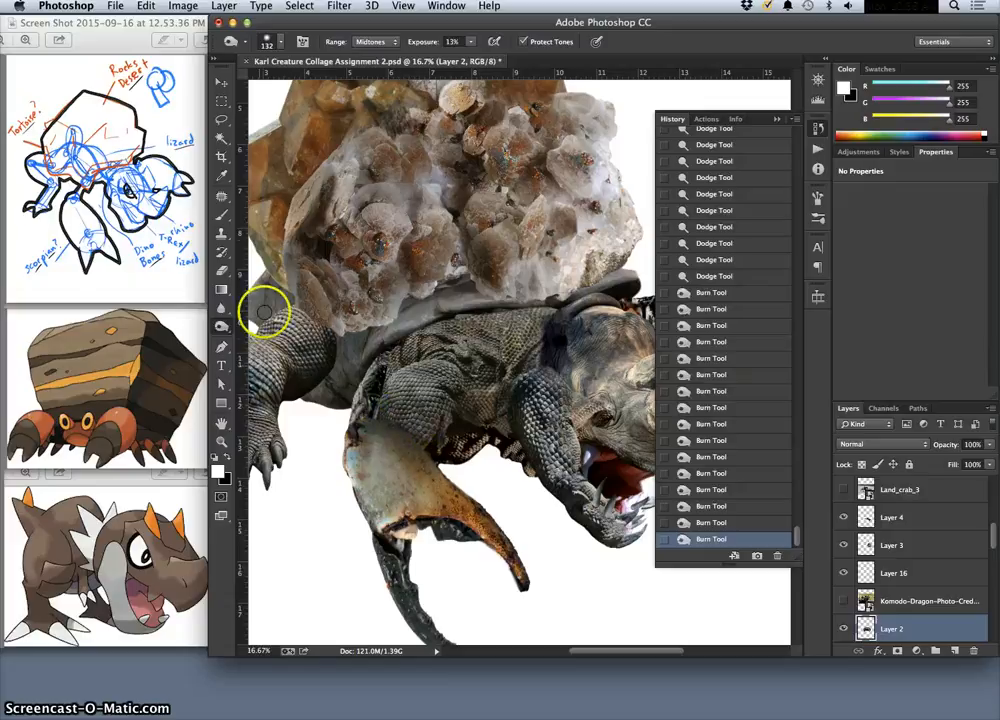
Lighten the claw's upper edge on Layer 20 with the Dodge tool at 22% exposure, switching its range from Shadows to Midtones
left_click(222, 81)
left_click(319, 424)
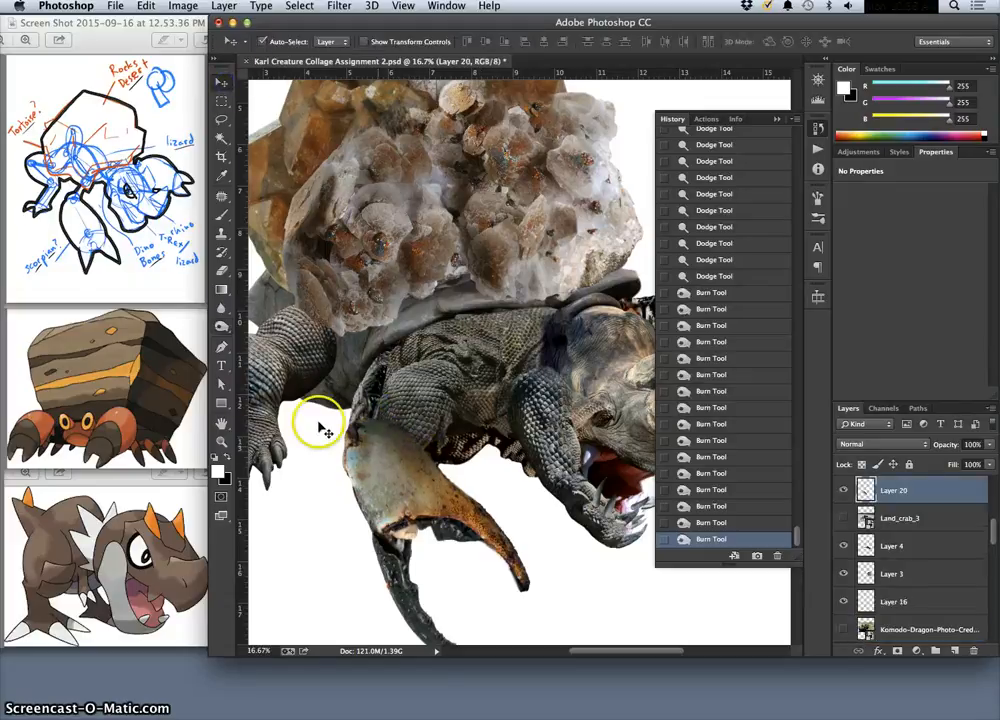
left_click(222, 328)
left_click_drag(222, 328, 262, 320)
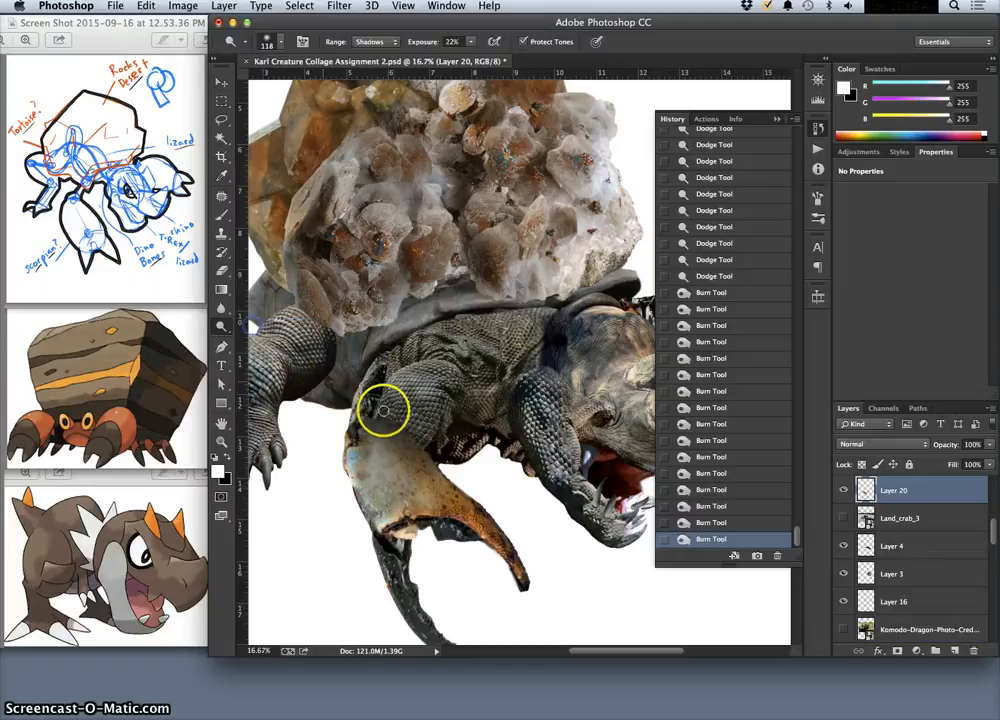
left_click(378, 424)
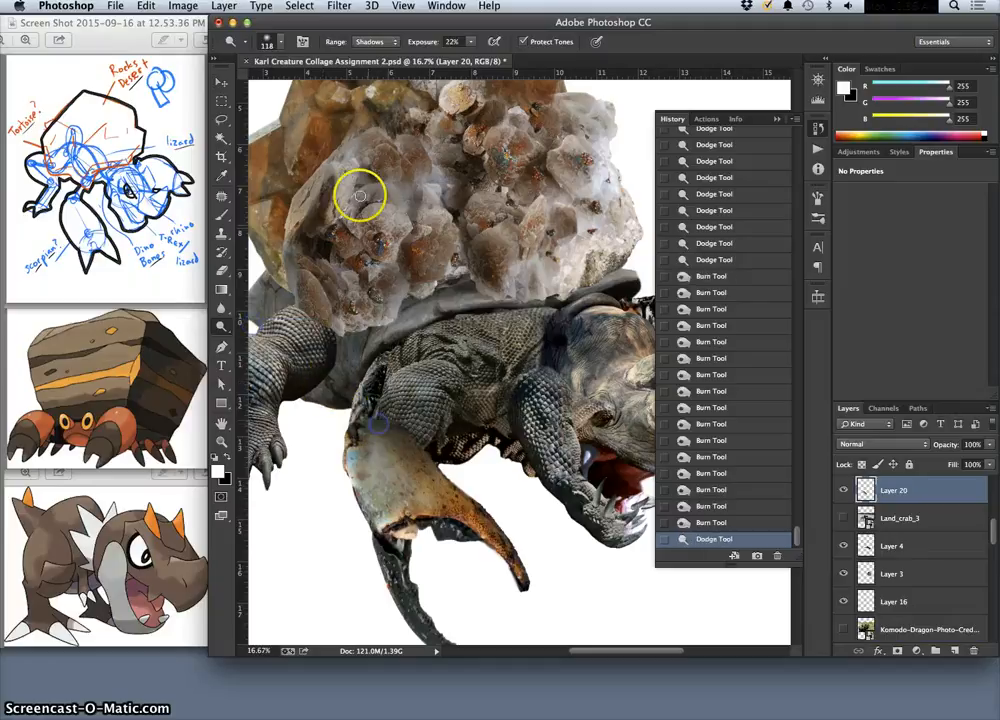
left_click(375, 42)
left_click(370, 52)
left_click(376, 421)
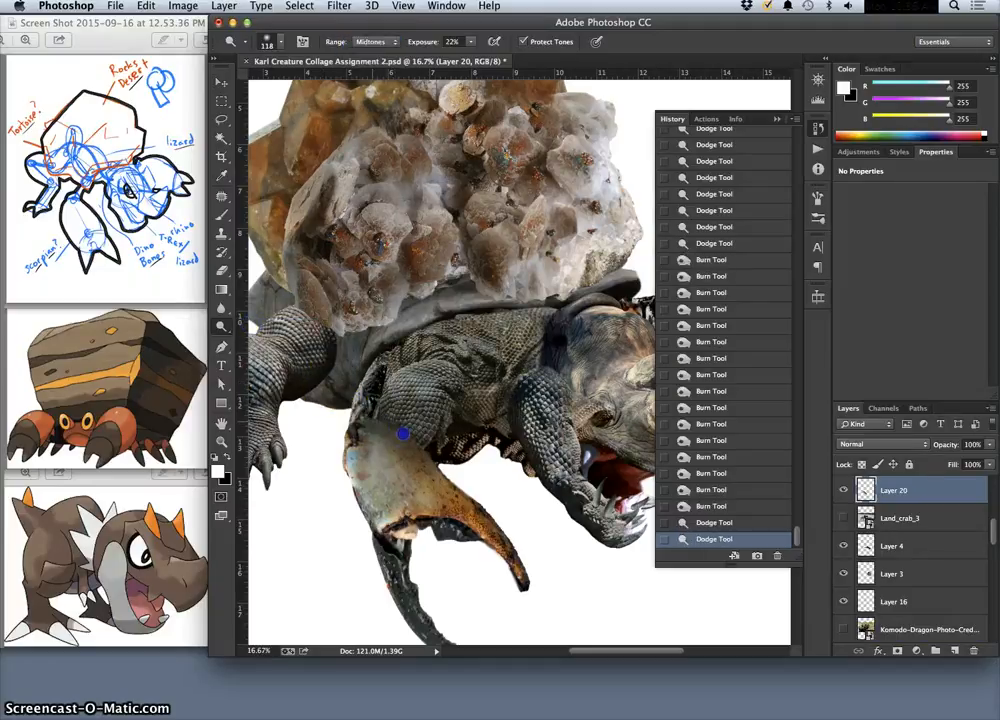
left_click(402, 433)
left_click(409, 440)
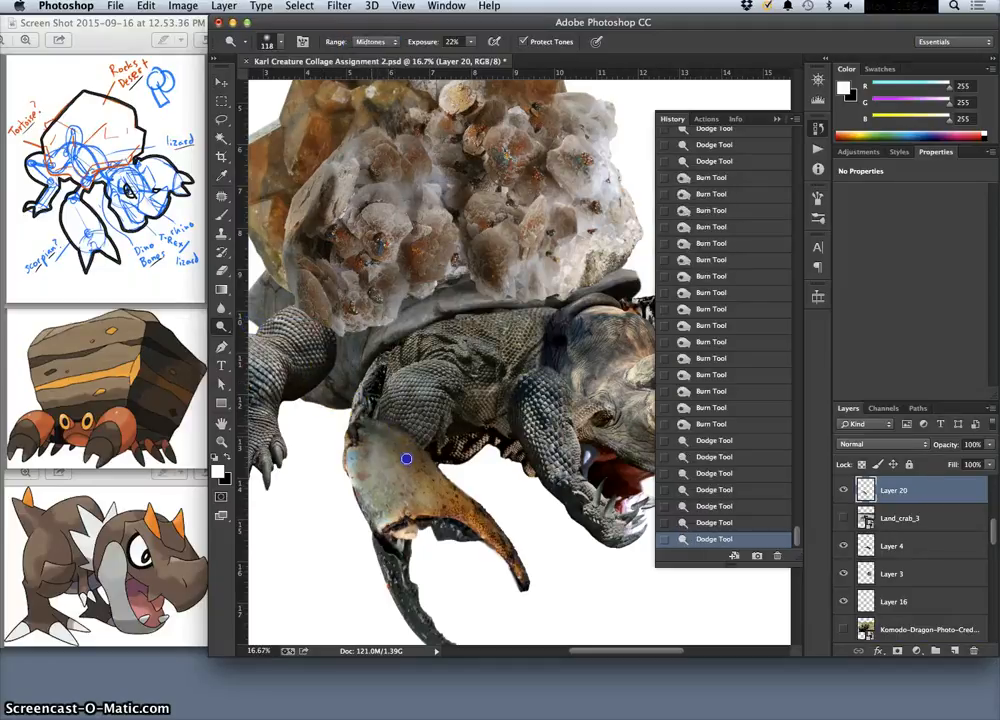
Dodge the midtones across the middle of the orange claw to brighten its surface
left_click(413, 465)
left_click(415, 467)
left_click(414, 466)
left_click(418, 468)
left_click(425, 471)
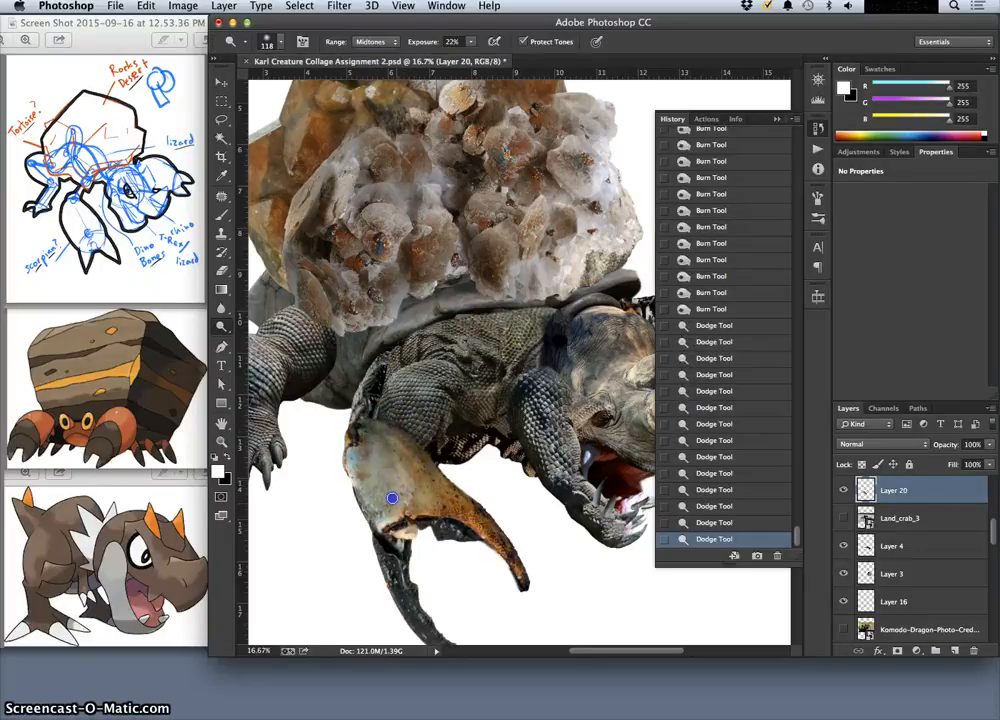
left_click(394, 456)
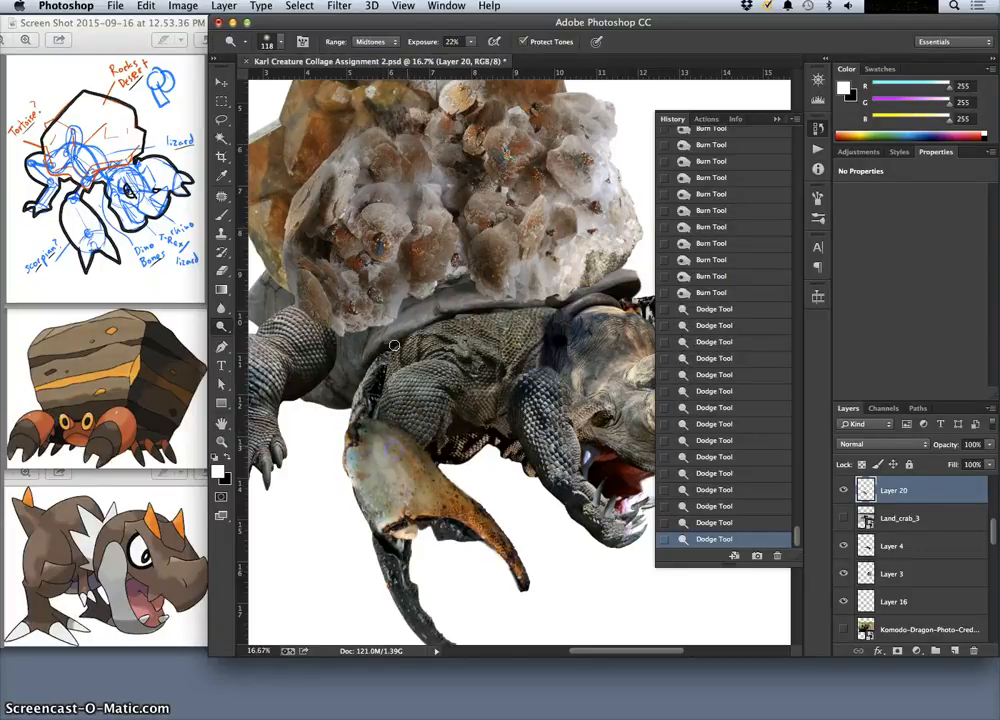
Reduce the Dodge exposure to 10%, and burn the midtones along the crab claw's upper and outer edges on Layer 20
left_click(471, 41)
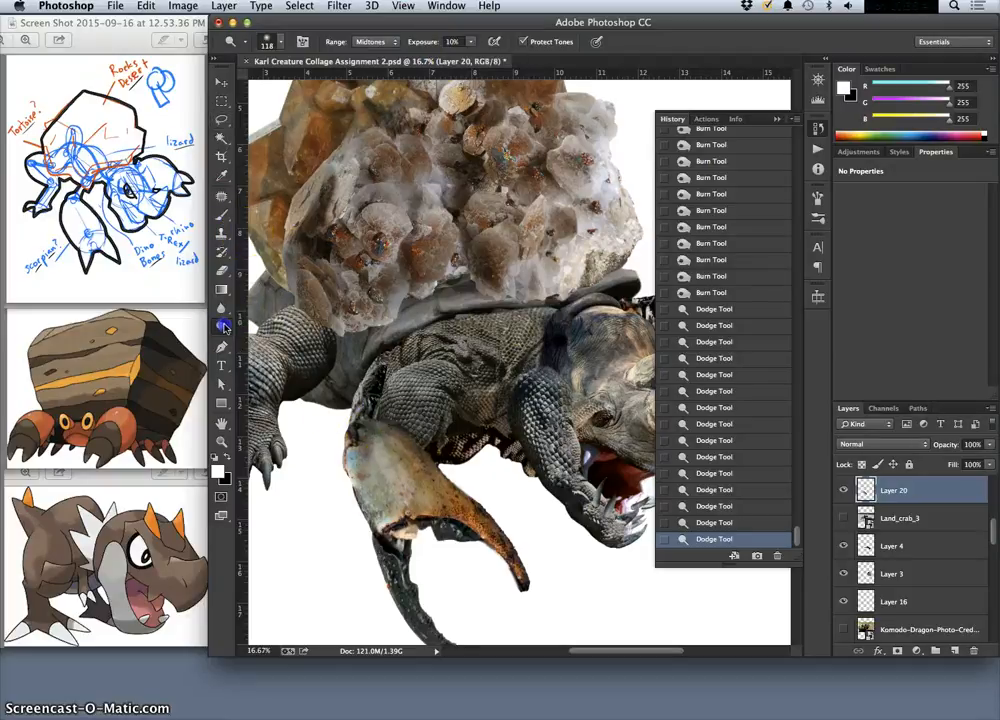
left_click_drag(224, 326, 262, 340)
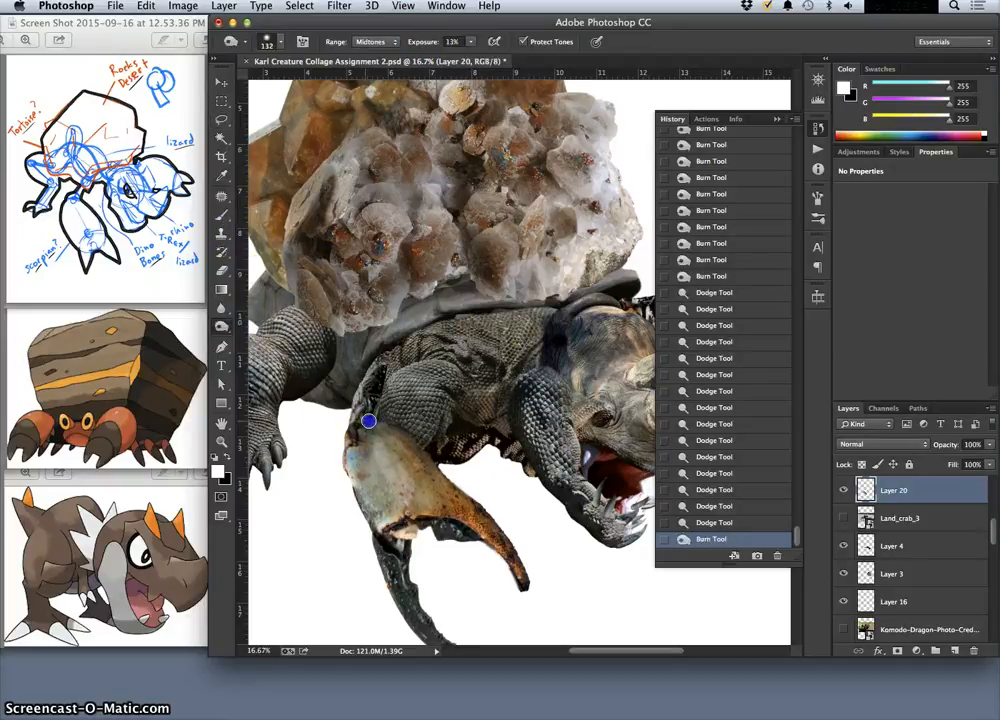
mouse_move(369, 421)
left_mouse_down()
mouse_move(404, 428)
mouse_move(426, 447)
mouse_move(391, 420)
left_mouse_up()
left_click_drag(387, 412, 385, 400)
left_click_drag(386, 402, 427, 446)
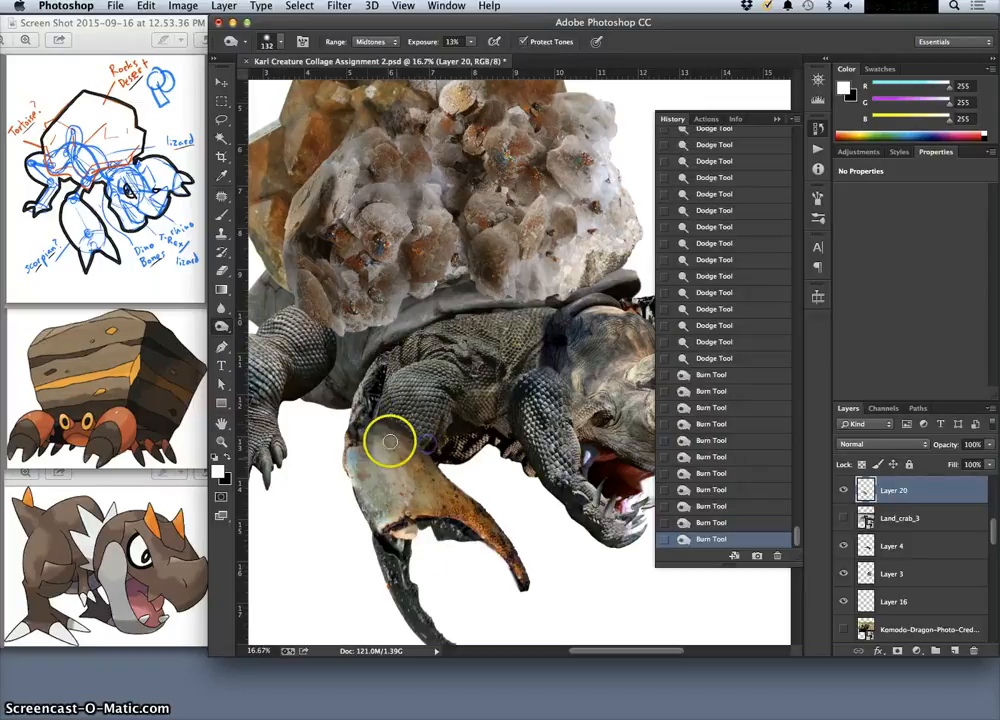
left_click_drag(366, 440, 374, 466)
mouse_move(404, 533)
left_mouse_down()
mouse_move(392, 530)
mouse_move(415, 570)
left_mouse_up()
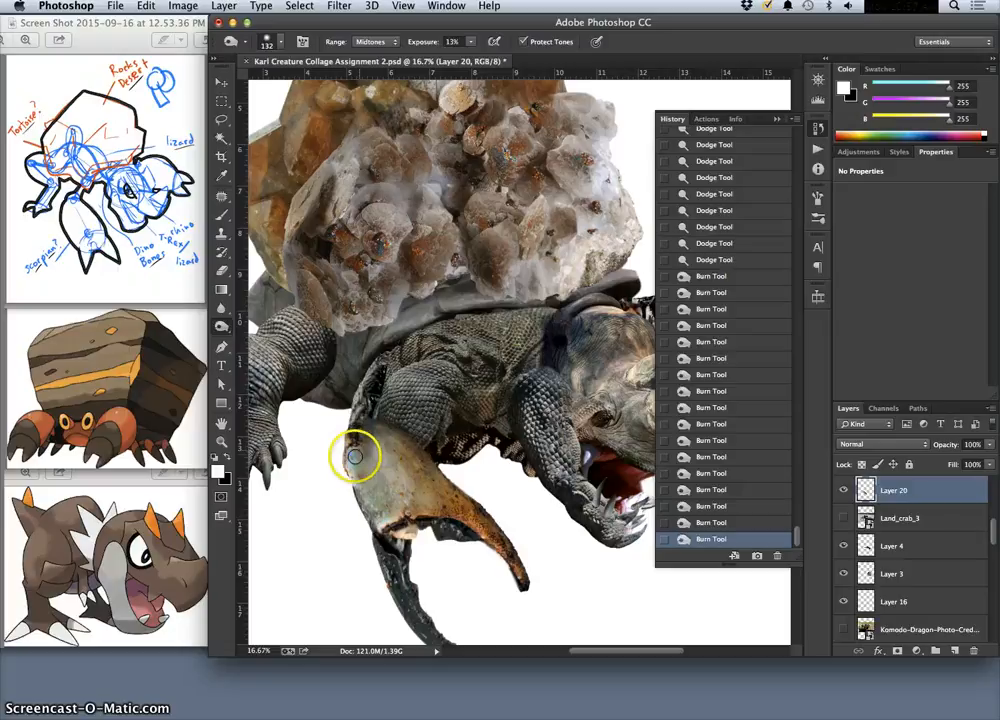
mouse_move(356, 457)
left_mouse_down()
mouse_move(372, 515)
mouse_move(366, 494)
left_mouse_up()
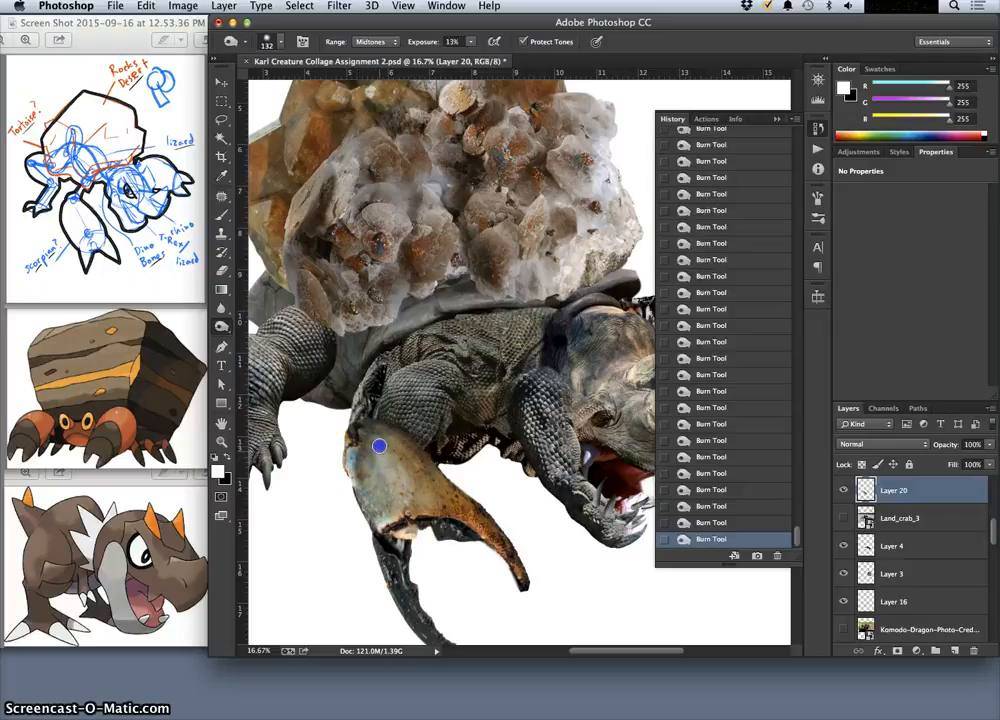
Compare the whole creature with an earlier Eraser state in the history, and return to the latest Burn state
key("super+minus")
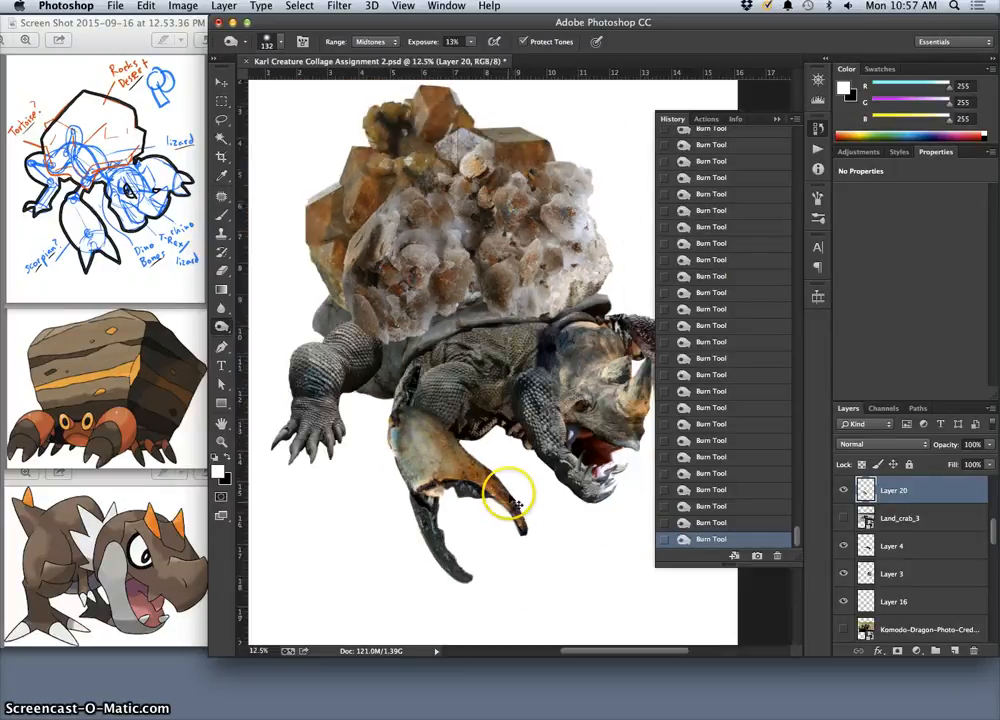
key("super+minus")
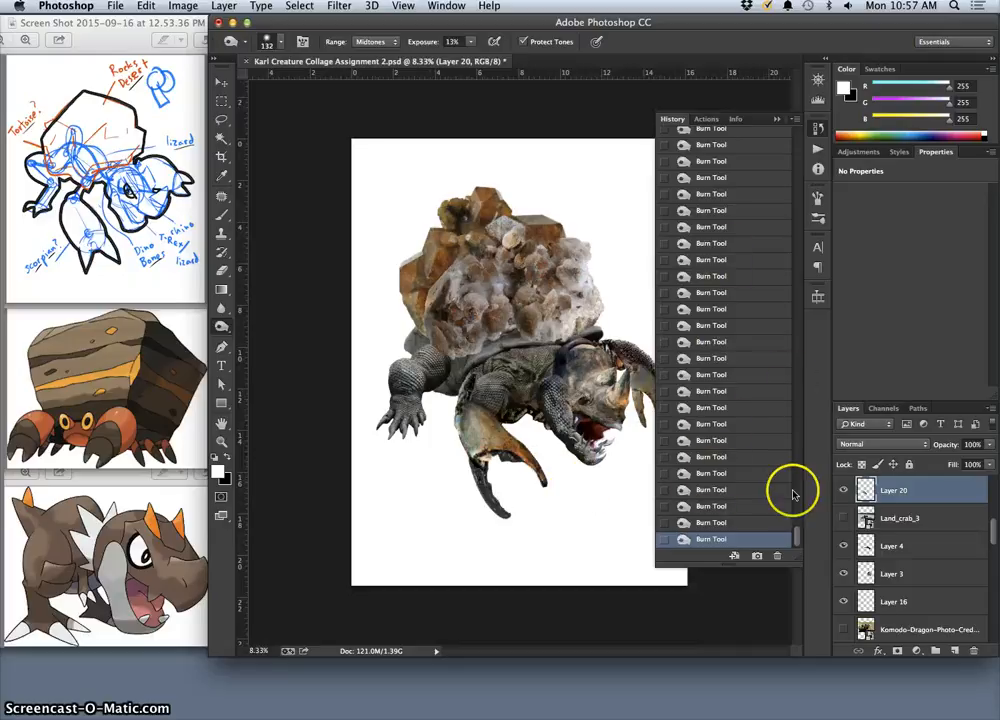
left_click_drag(797, 531, 797, 446)
left_click(739, 216)
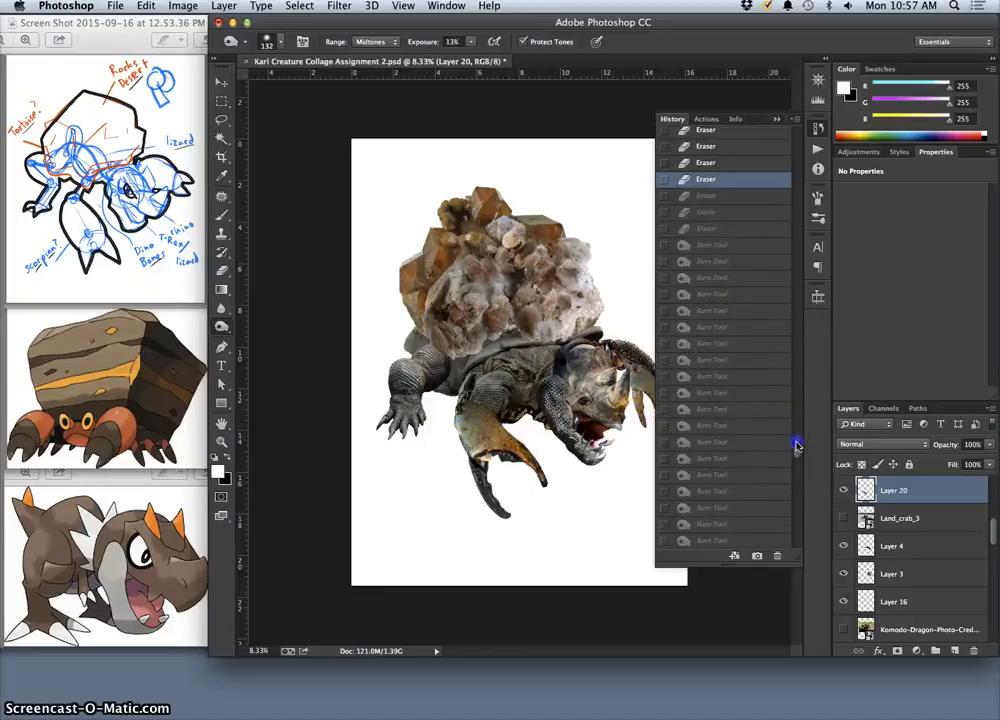
left_click_drag(797, 446, 793, 548)
left_click(760, 540)
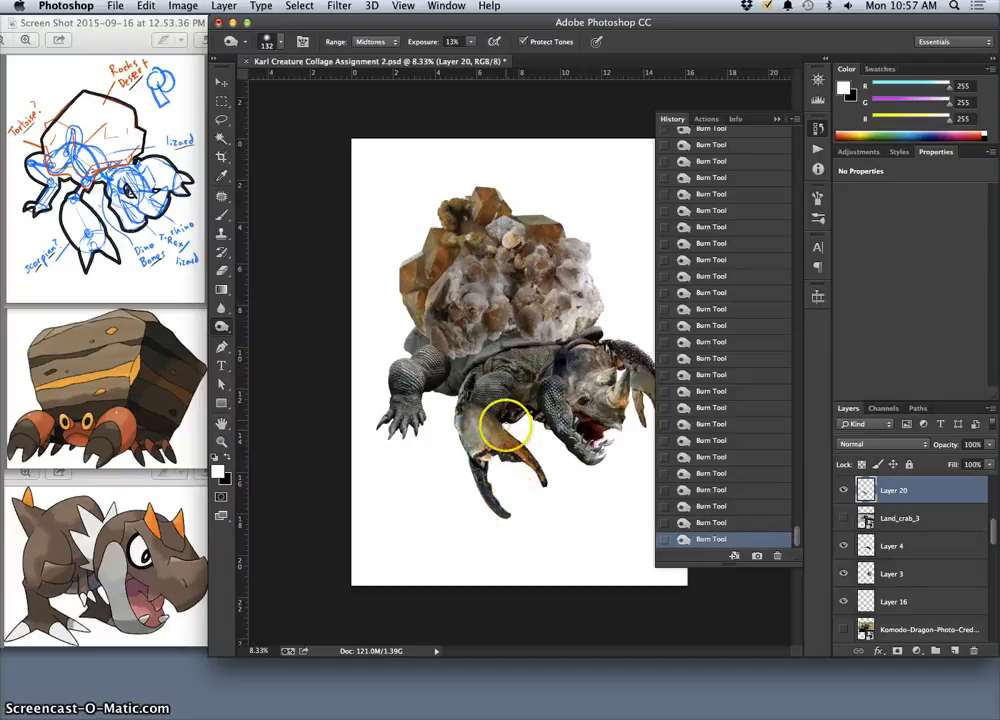
Switch to Finder's Rocky Shell image folder and reposition its window over the collage
key("super+plus")
key("super+plus")
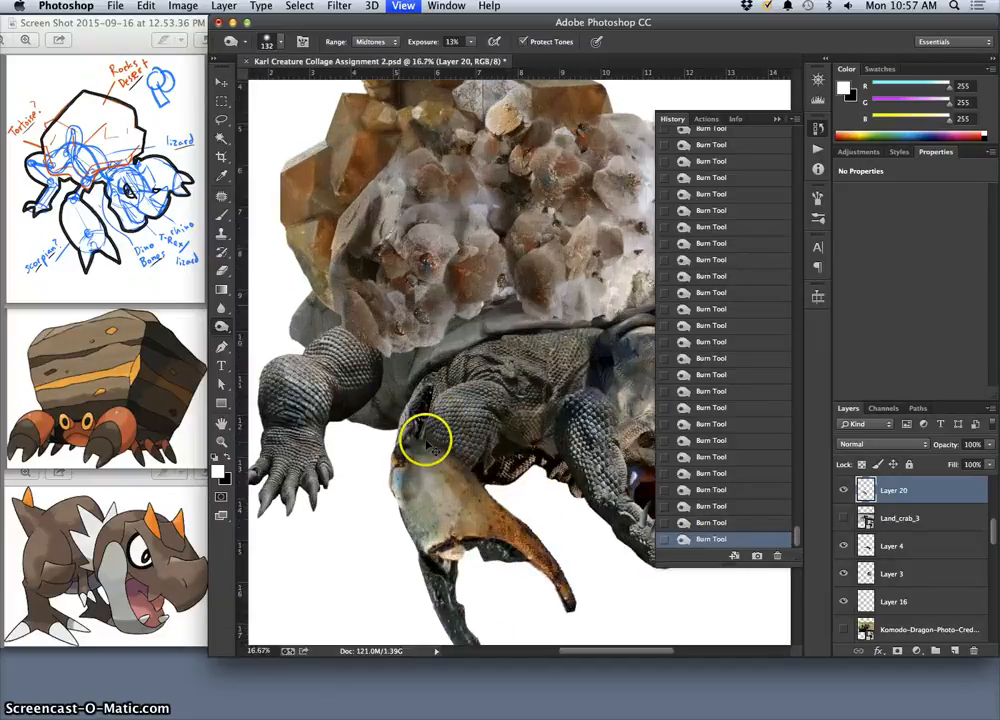
key("super+plus")
left_click_drag(393, 406, 486, 347)
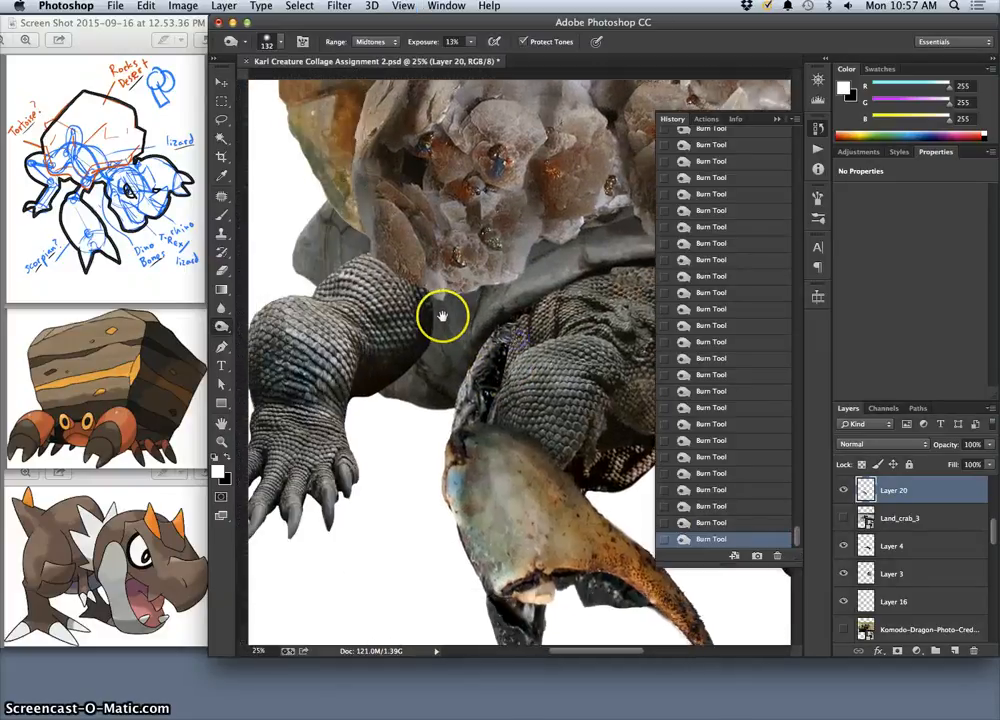
left_click(221, 83)
left_click(594, 553)
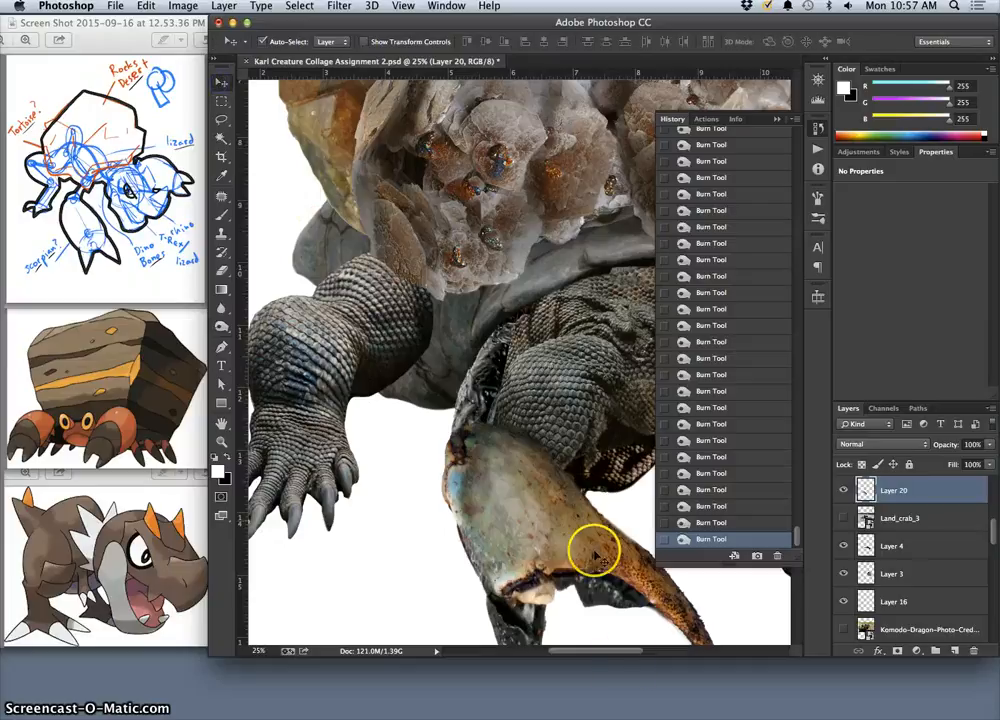
mouse_move(652, 717)
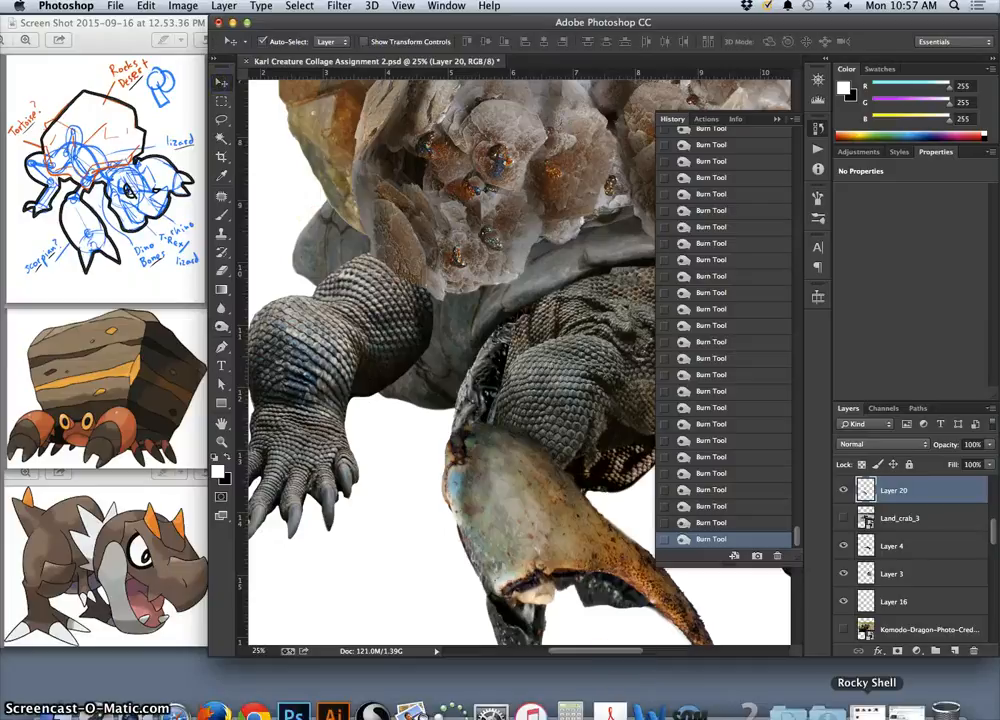
left_click(867, 712)
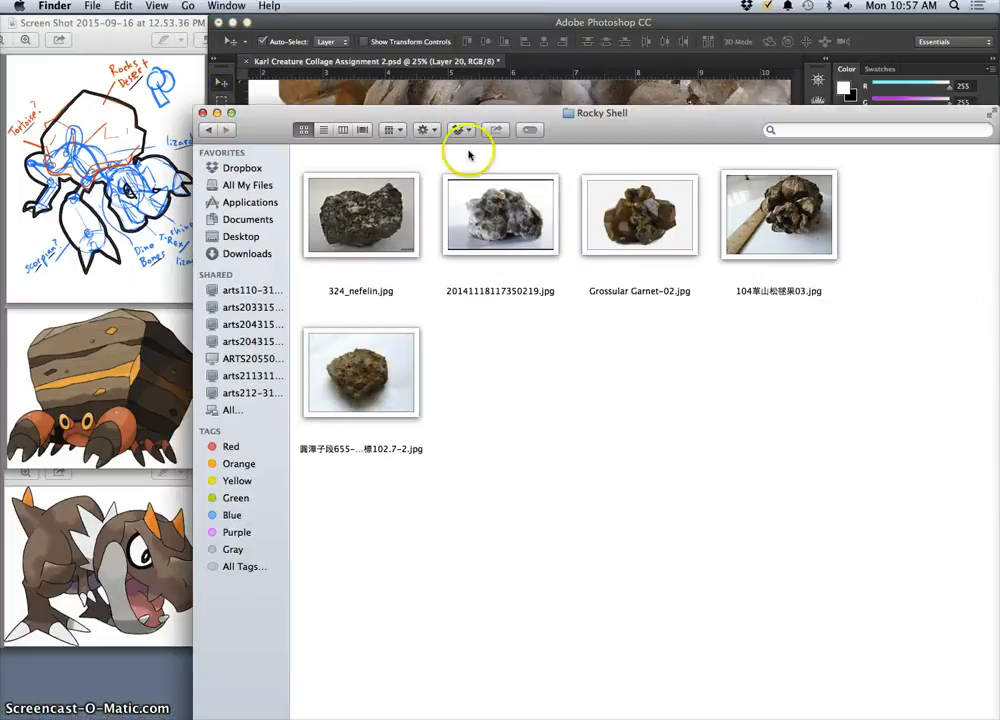
left_click_drag(477, 113, 515, 149)
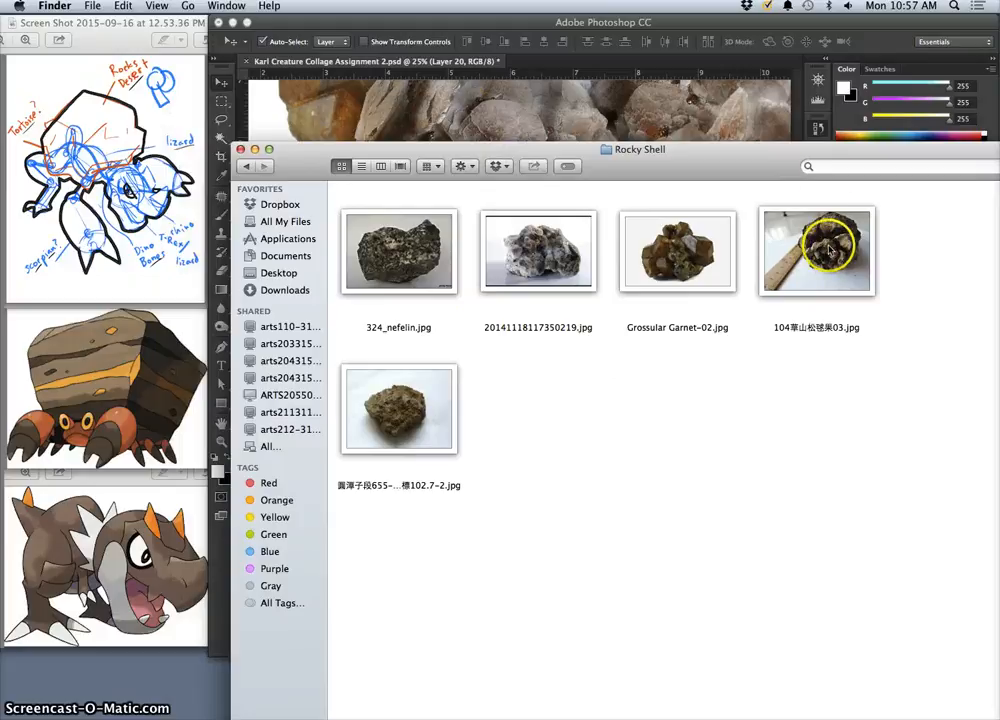
Place the pine cone photo 104華山松毬果03.jpg into the creature collage above Layer 20
left_click_drag(825, 154, 818, 315)
left_click_drag(827, 407, 775, 121)
left_click(775, 121)
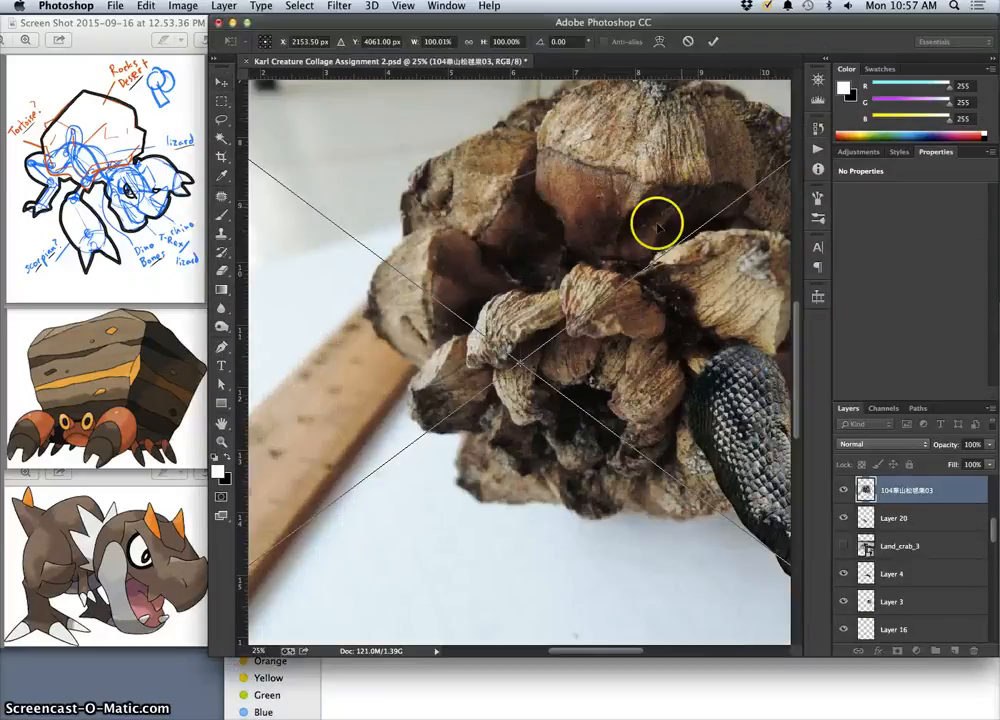
key("super+minus")
key("super+minus")
left_click(221, 119)
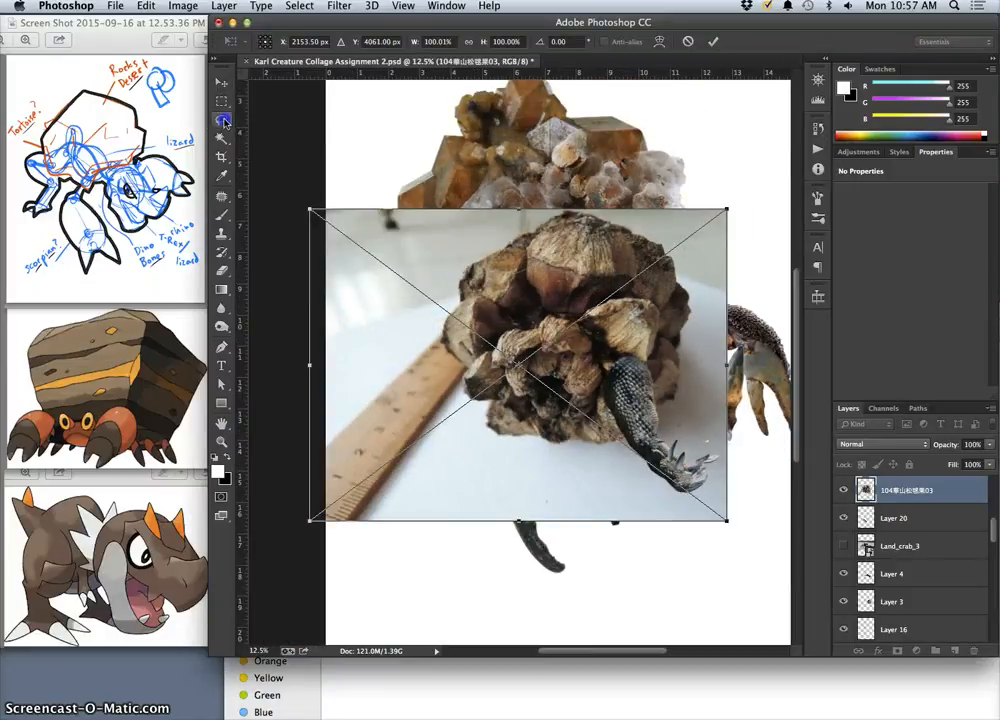
key("Return")
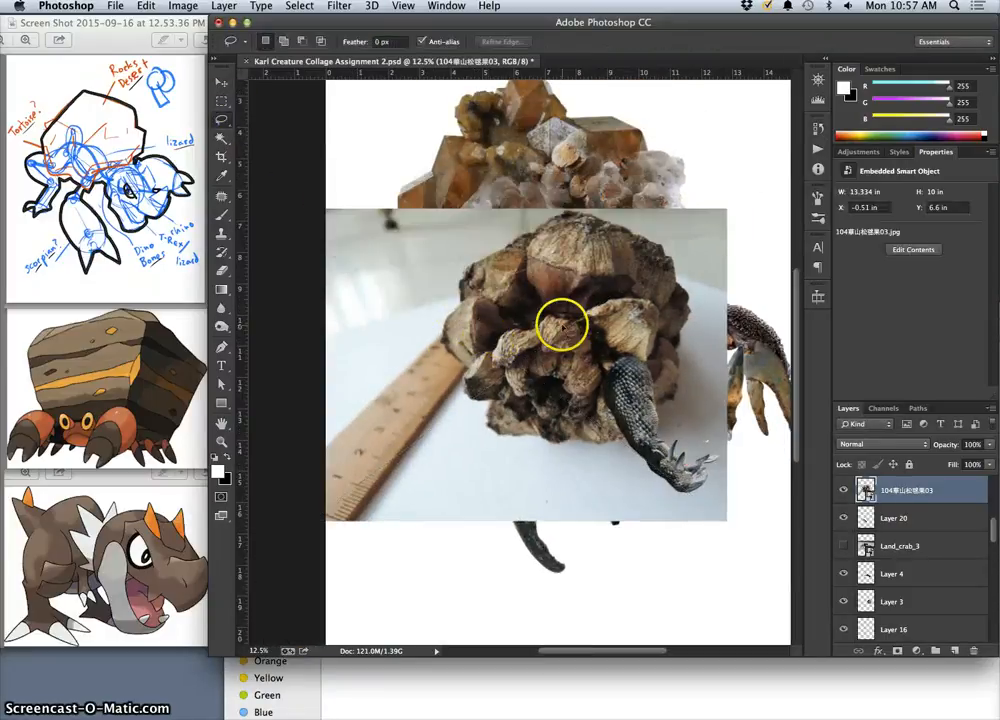
Lasso the central cluster of pine cone scales, copy it to a new layer, and hide the placed photo
left_click(560, 313)
left_click_drag(505, 330, 488, 368)
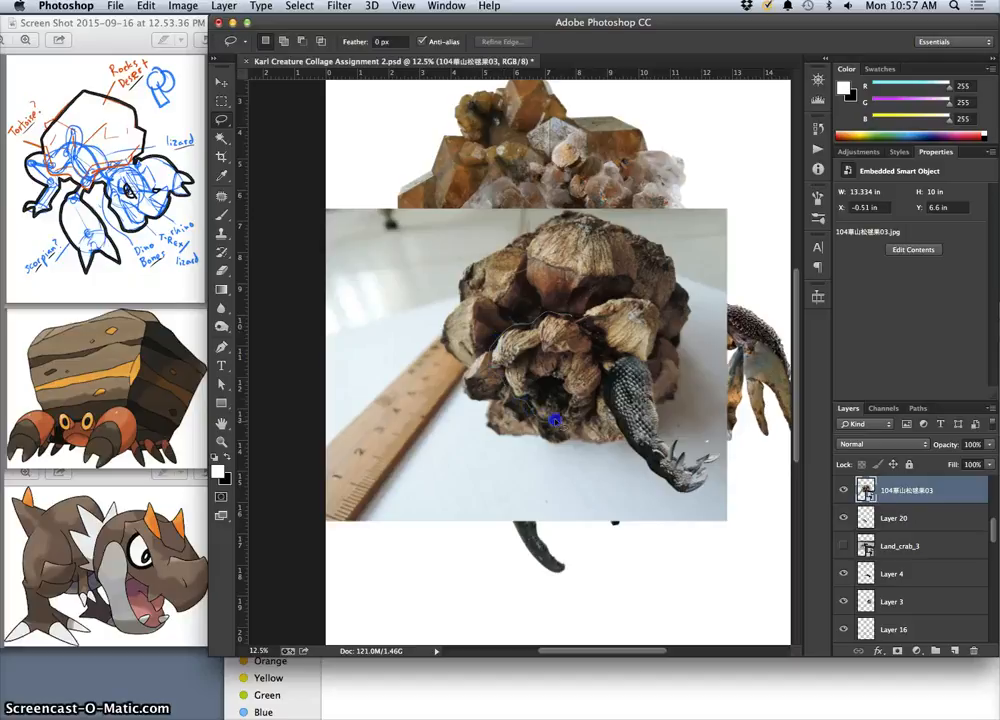
left_click_drag(598, 401, 604, 381)
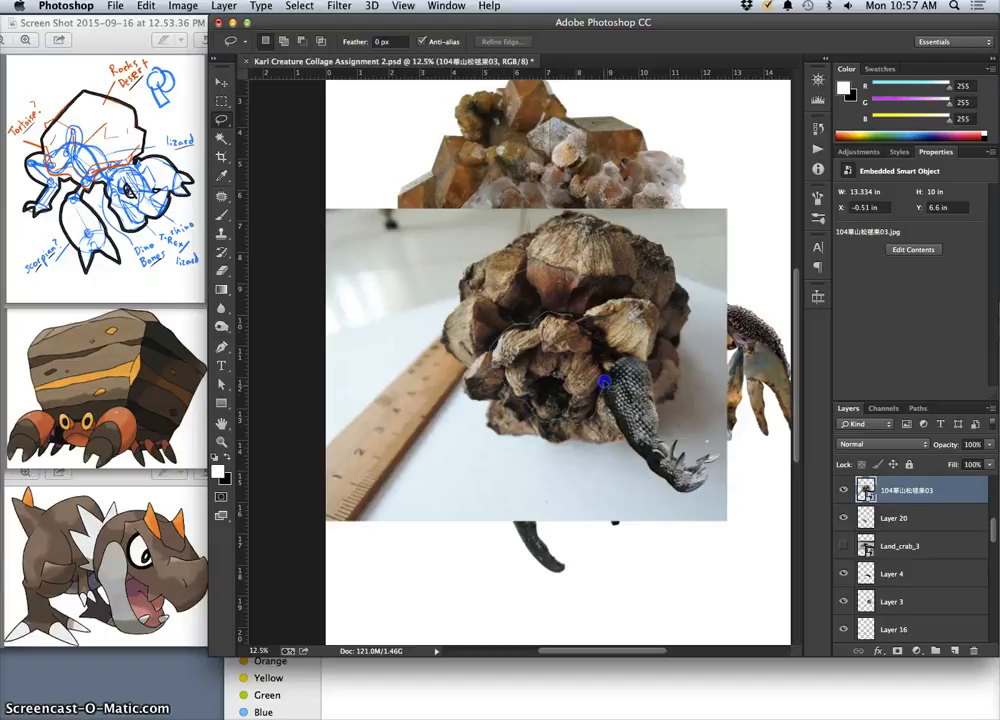
left_click_drag(590, 329, 561, 315)
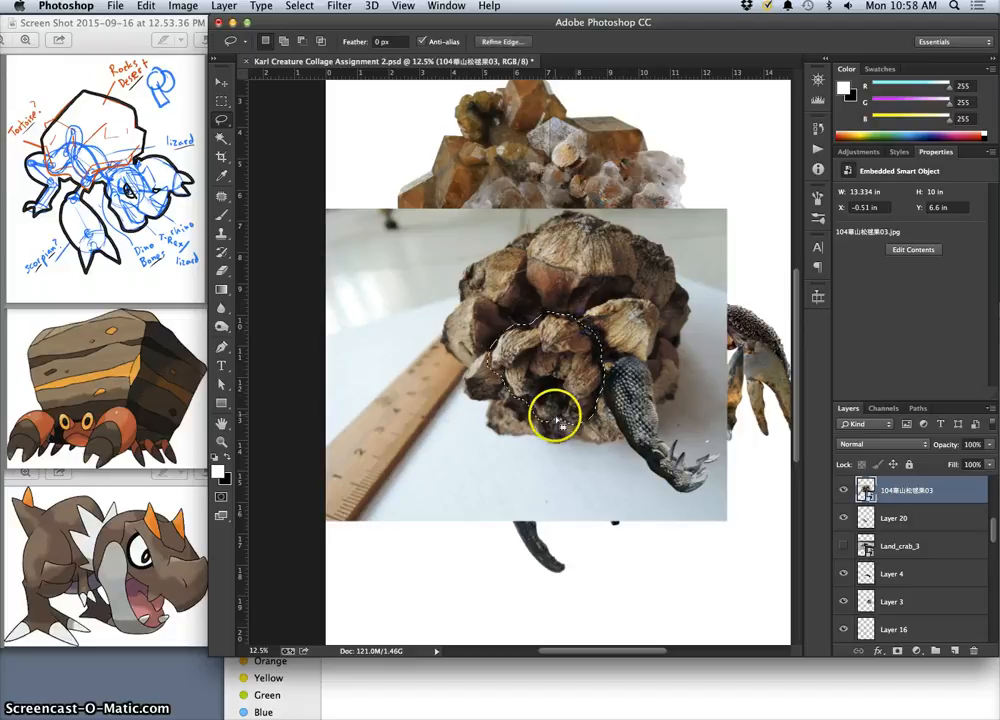
key("super+j")
left_click(843, 518)
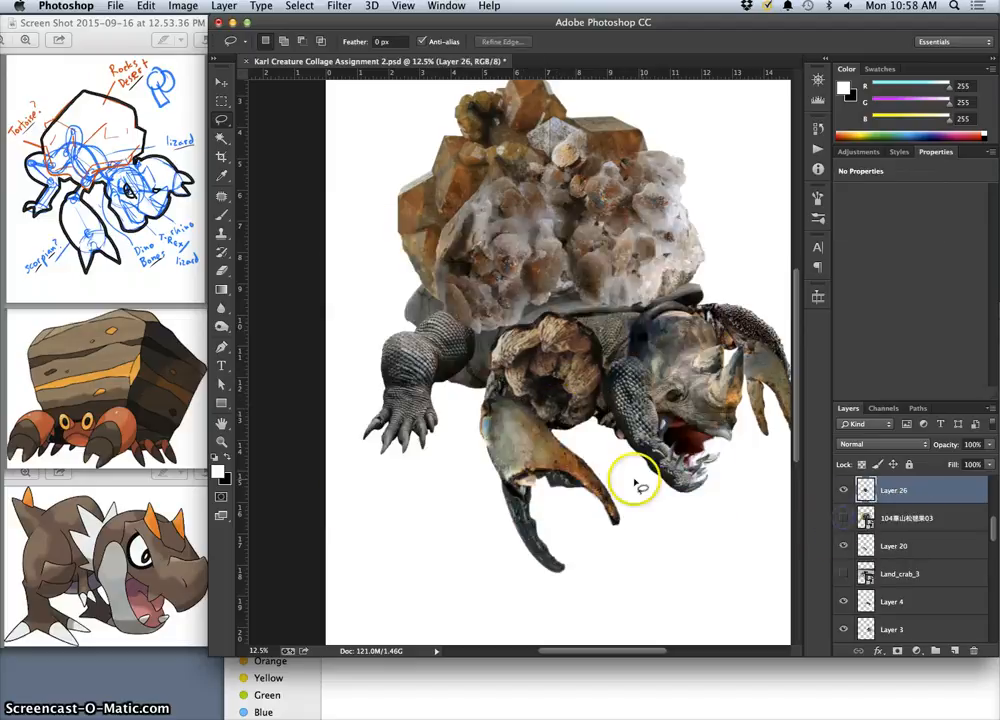
Move the pine cone cutout over the rear scaly leg's shoulder and lower its layer to directly beneath Layer 8
left_click(220, 83)
left_click_drag(553, 375, 456, 328)
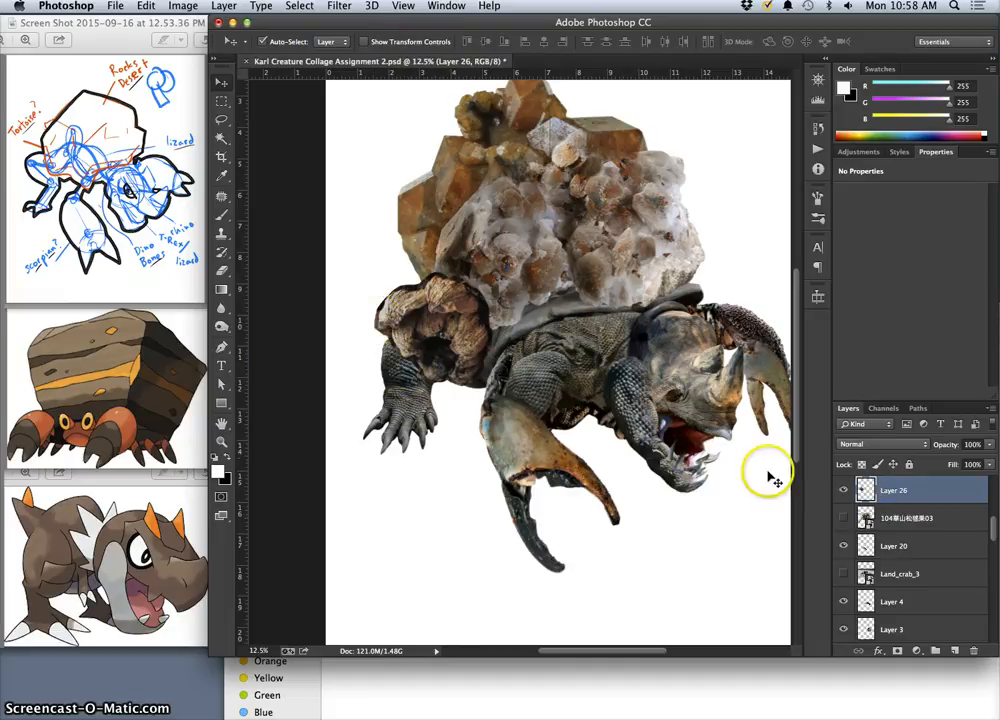
key("super+bracketleft")
key("super+bracketleft")
key("super+bracketleft")
key("super+bracketleft")
key("super+bracketleft")
key("super+bracketleft")
key("super+bracketleft")
key("super+bracketleft")
key("super+bracketleft")
key("super+bracketleft")
key("super+bracketleft")
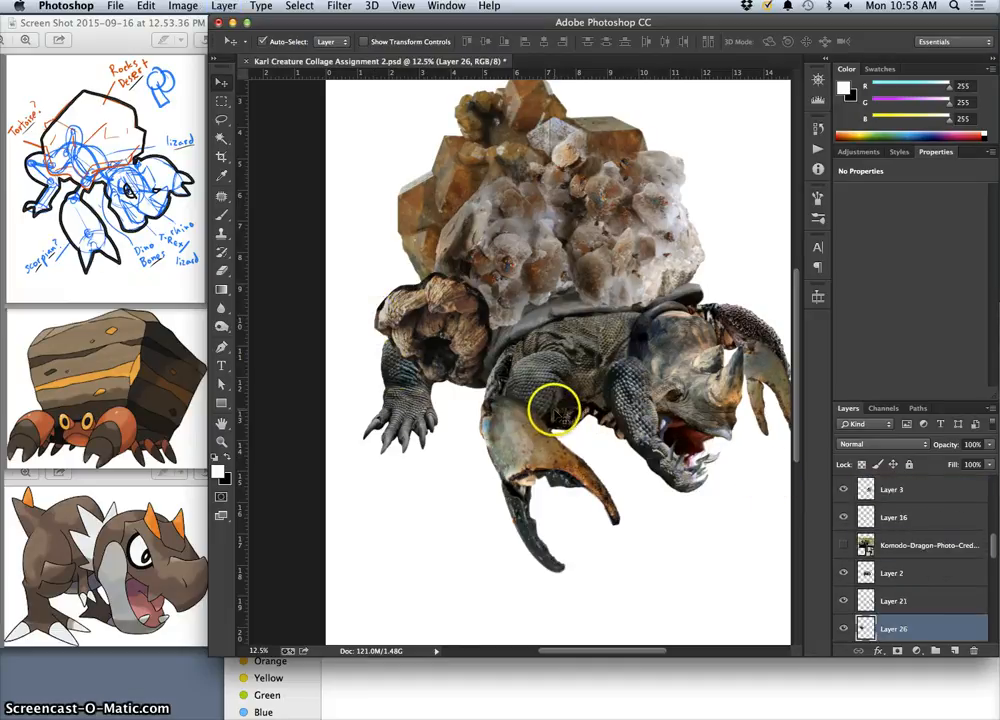
key("super+bracketleft")
key("super+bracketleft")
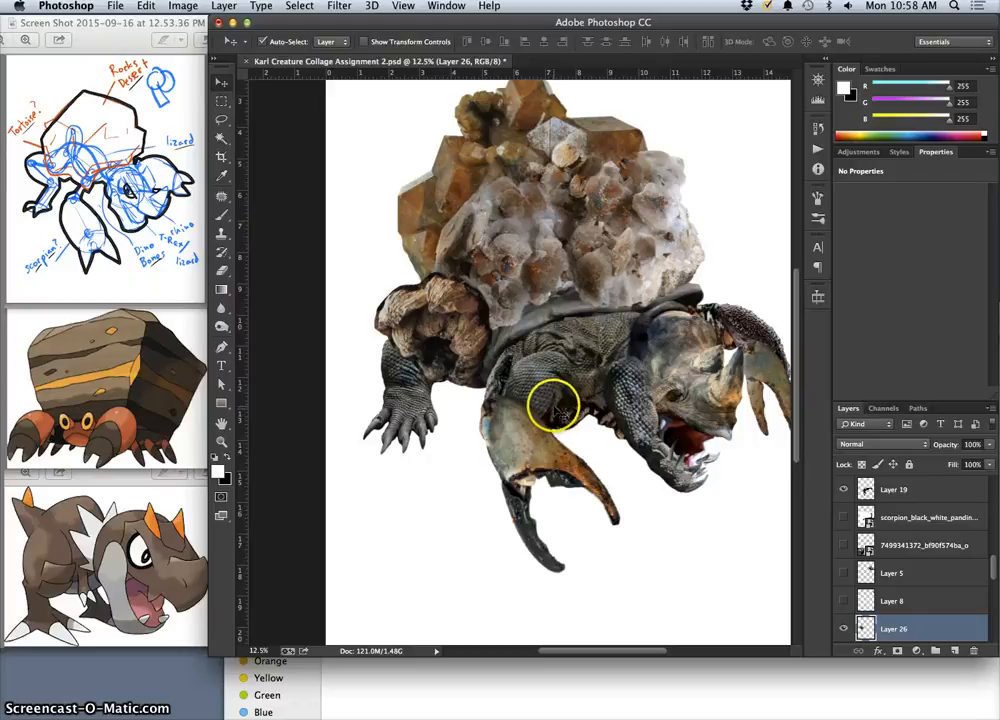
Raise the rear scaly leg's Layer 24 above Layer 5, and shift the pine cone cutout slightly inward behind the leg
left_click(398, 378)
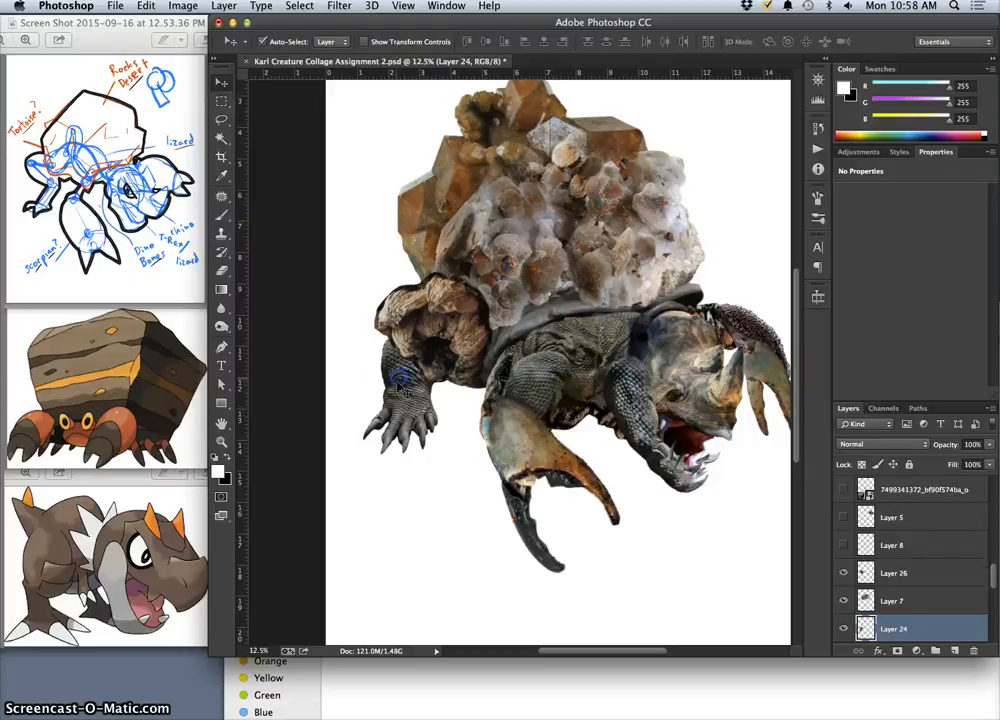
key("super+bracketright")
key("super+bracketright")
key("super+bracketright")
key("super+bracketright")
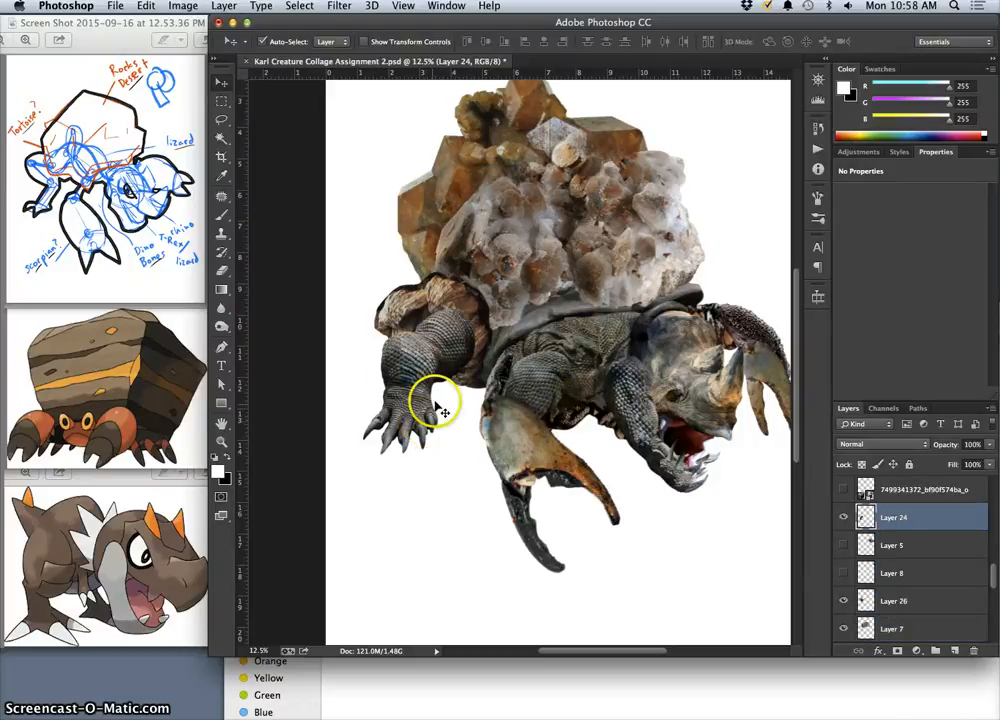
left_click(446, 292)
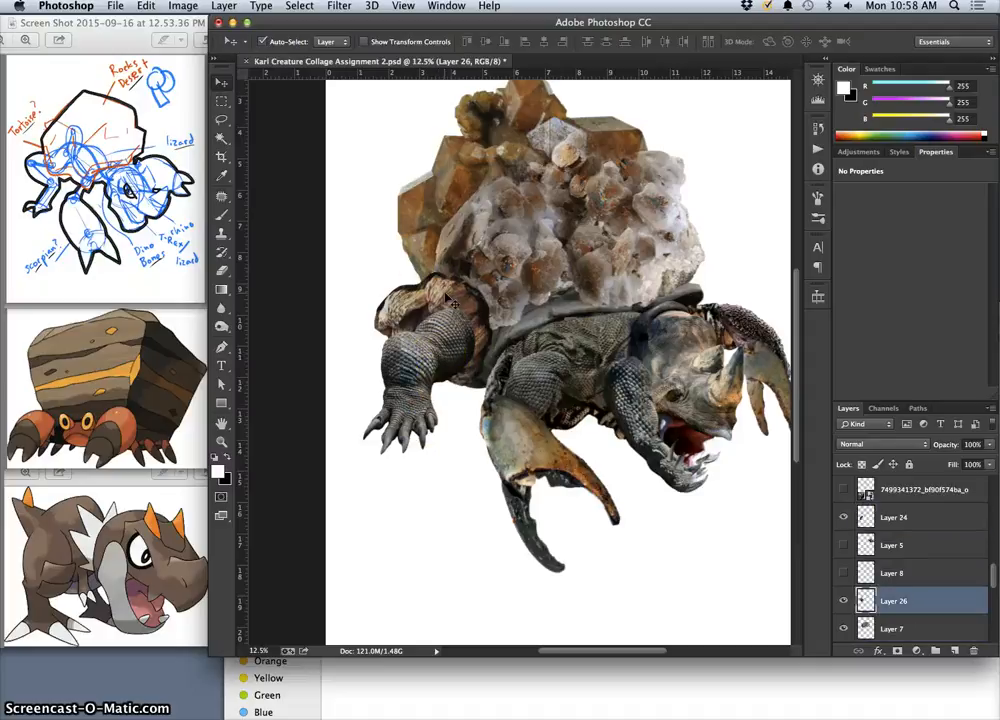
left_click_drag(446, 292, 461, 289)
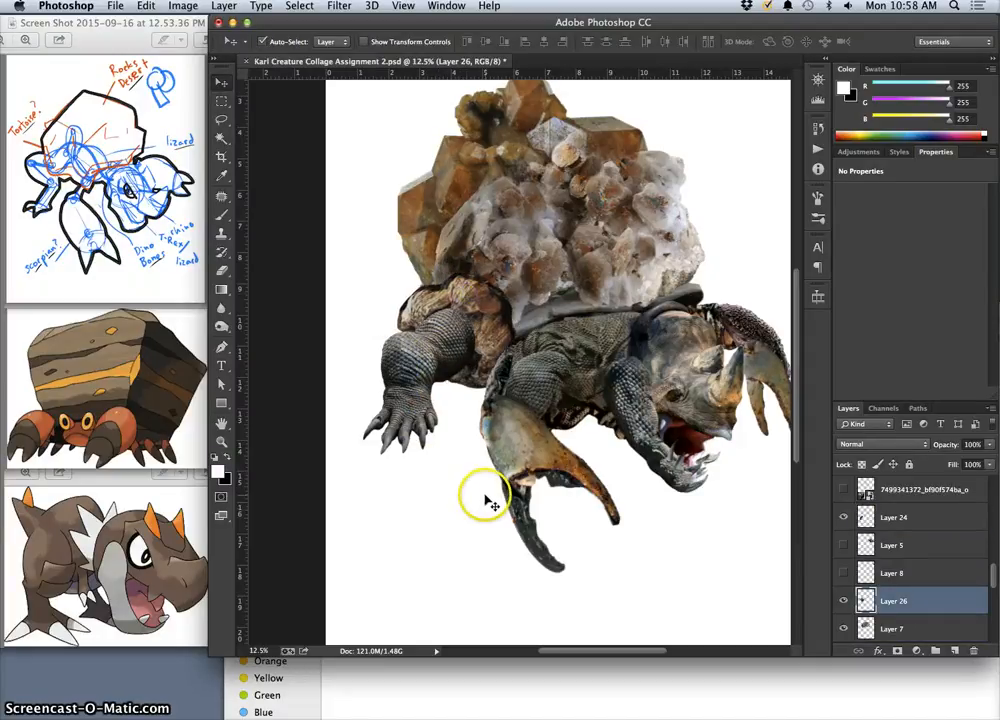
Erase the dark fringe along the outer edge of the pine cone cutout with a 62 px eraser at 100% opacity
key("super+equal")
key("super+equal")
key("super+equal")
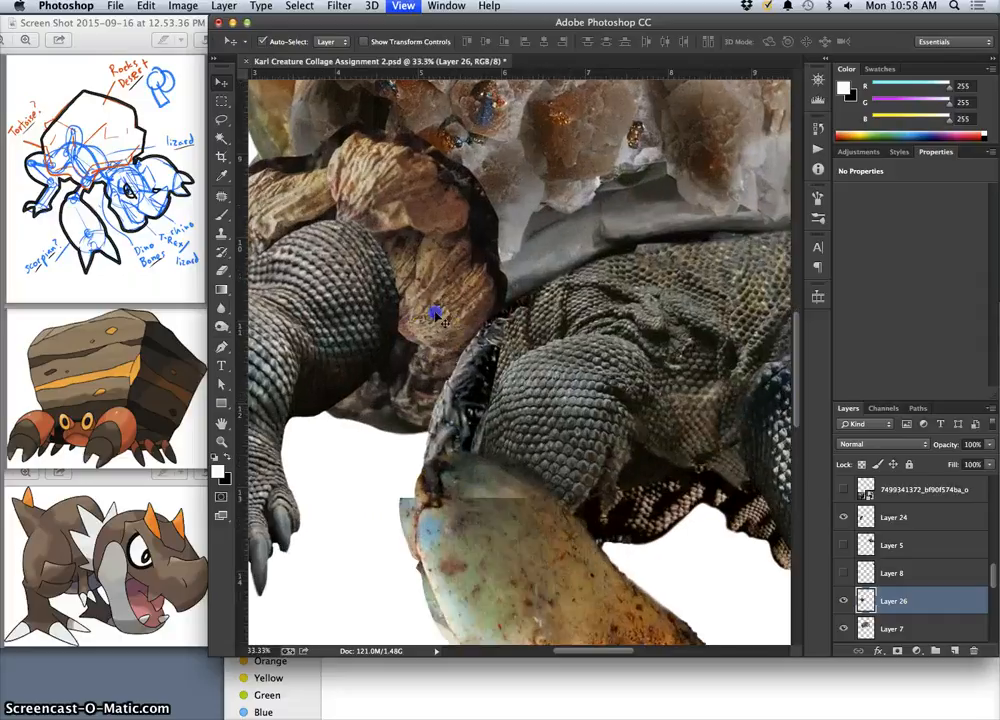
left_click_drag(435, 312, 527, 385)
left_click(223, 272)
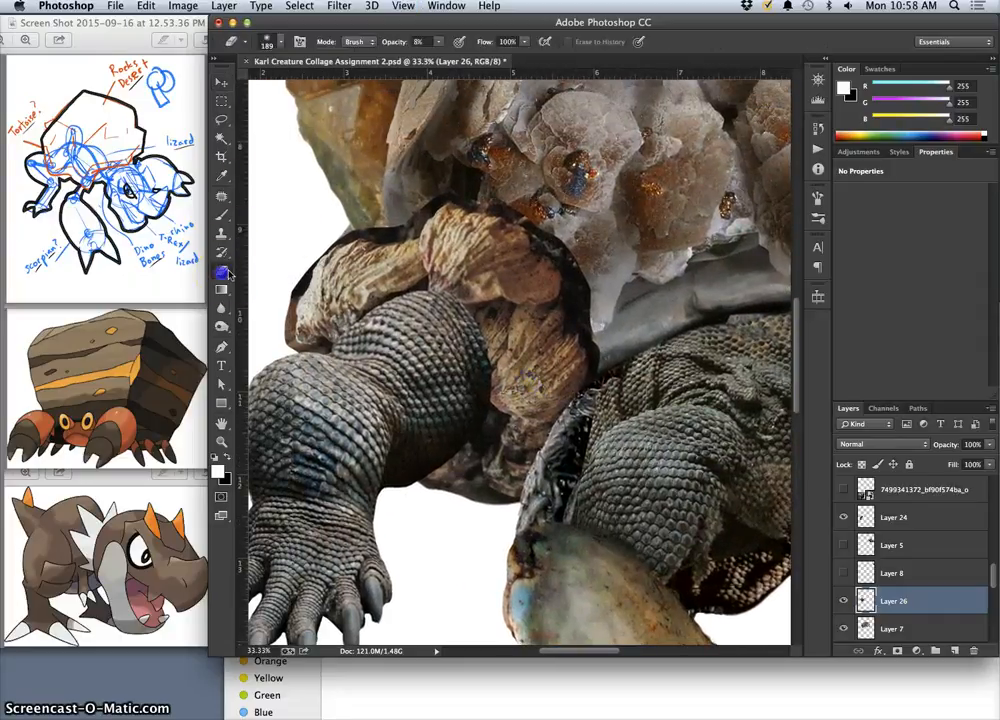
left_click(437, 46)
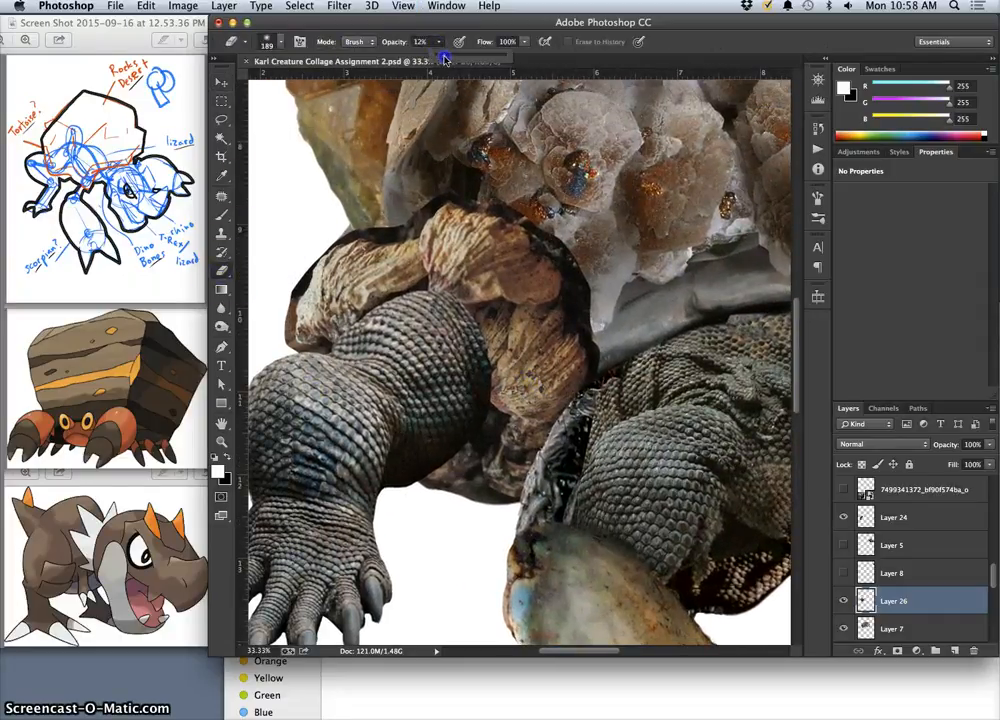
left_click_drag(462, 56, 518, 55)
left_click(281, 43)
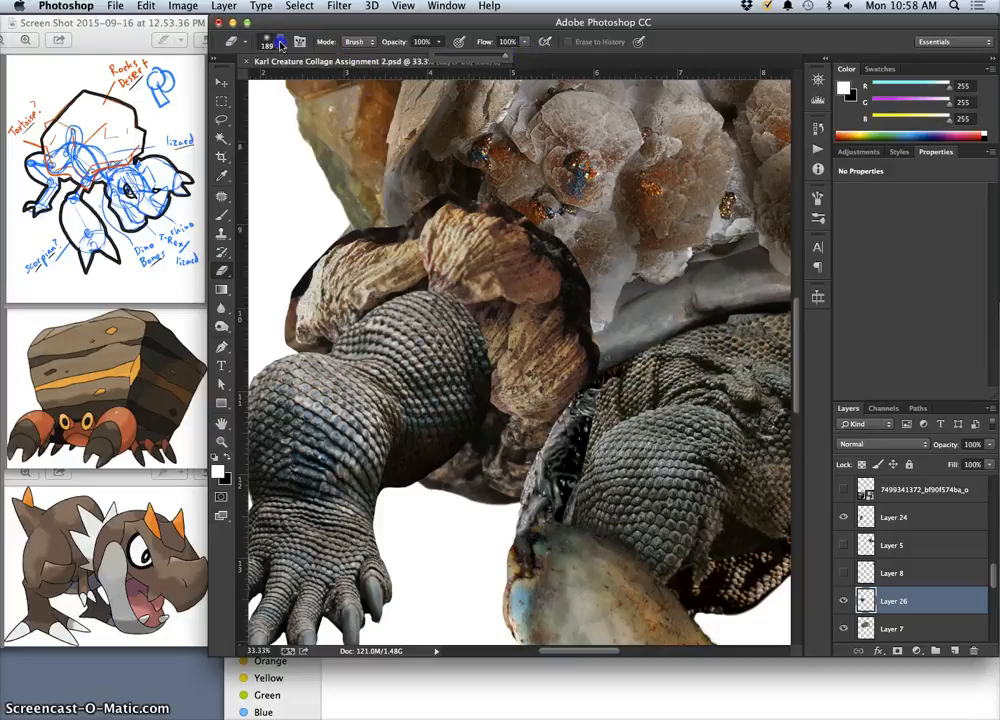
left_click_drag(289, 118, 297, 120)
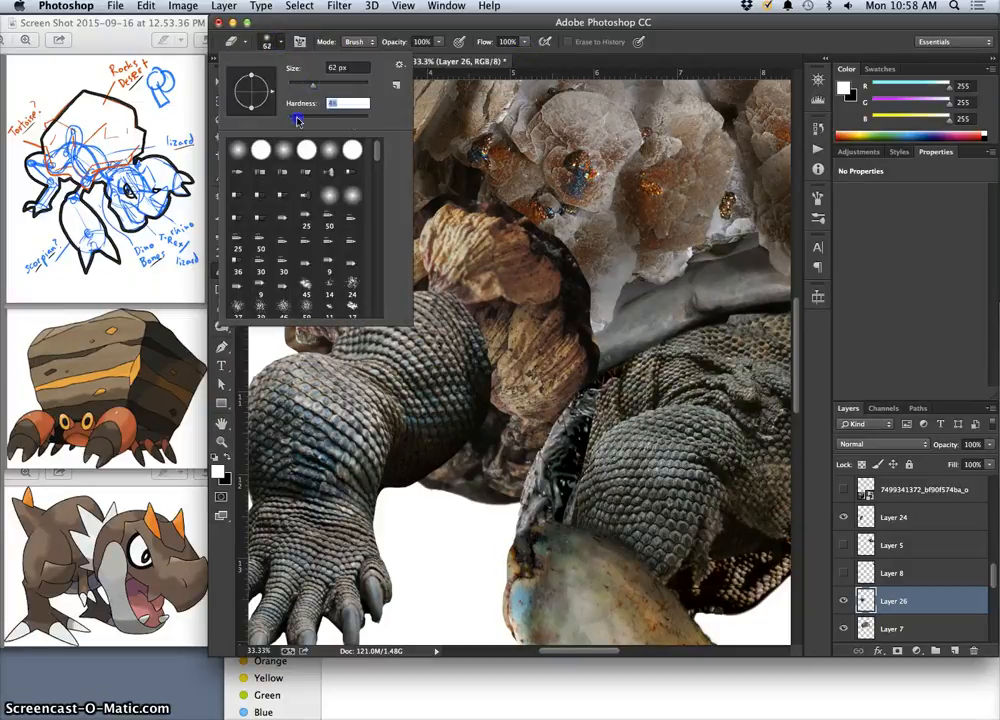
mouse_move(286, 336)
left_mouse_down()
mouse_move(290, 313)
mouse_move(289, 332)
left_mouse_up()
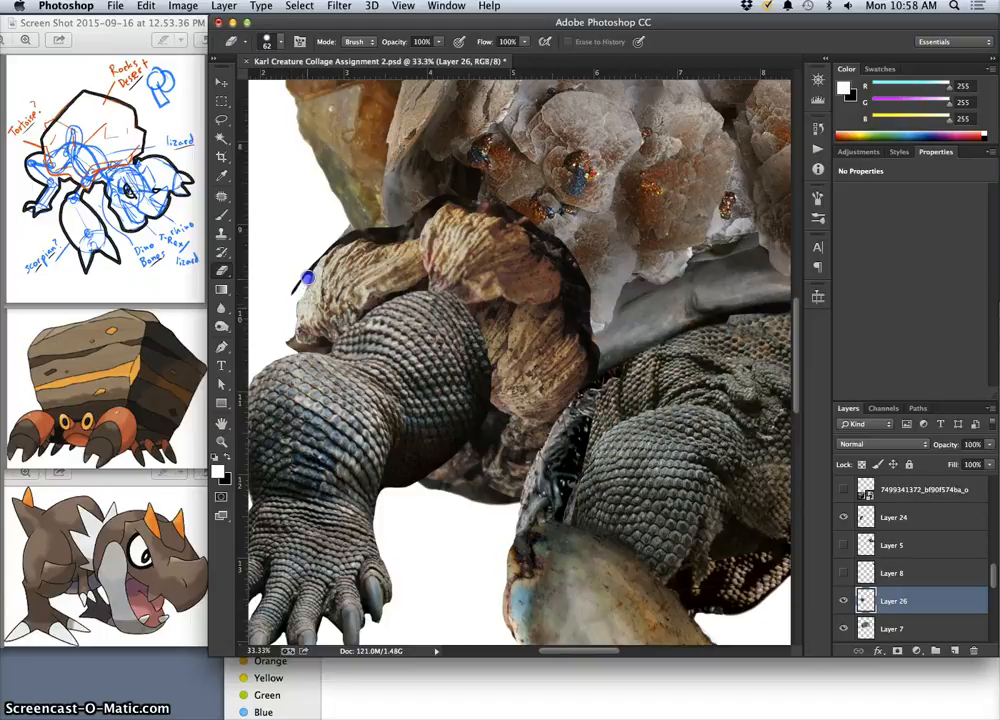
left_click_drag(323, 249, 334, 241)
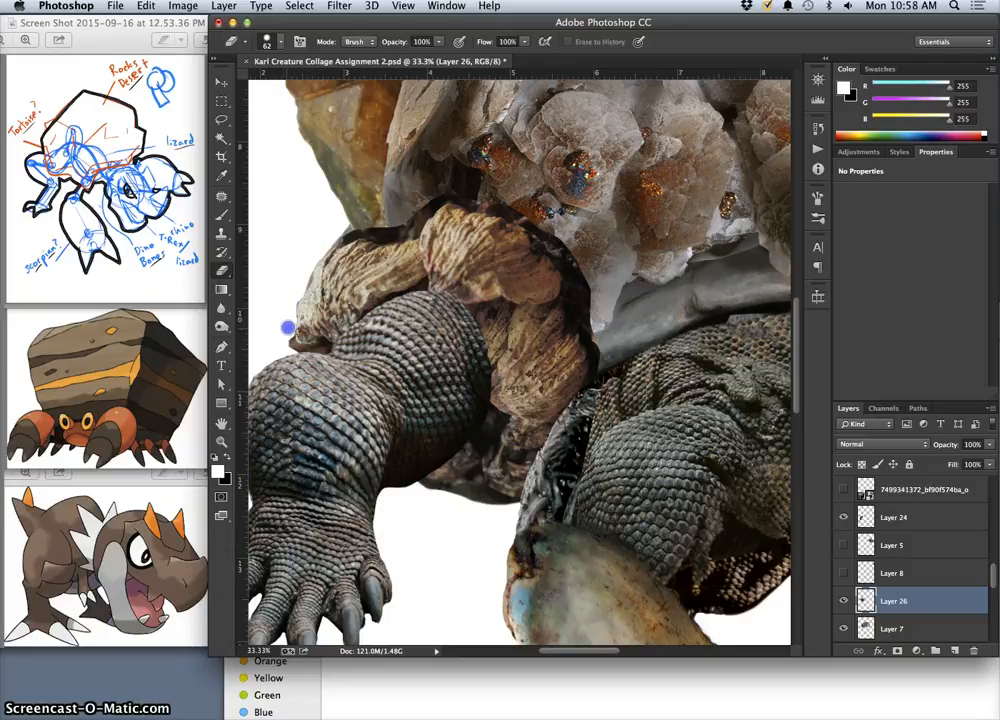
left_click_drag(288, 351, 287, 335)
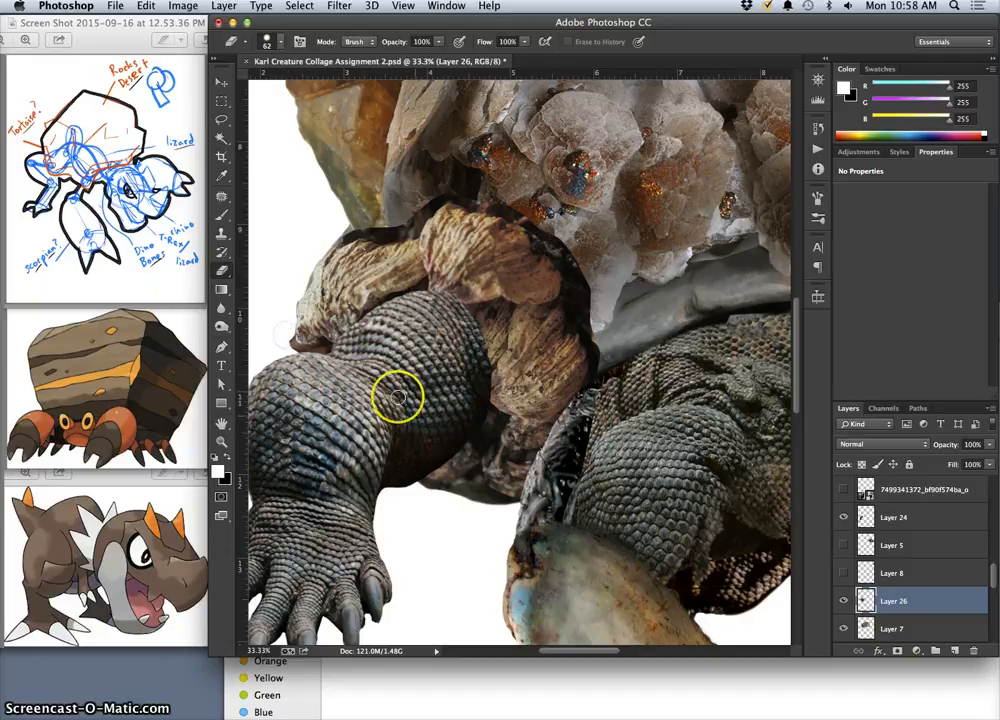
Clean up the lower edge of the pine cone cutout between the rear leg and the claw with the eraser
left_click(427, 498)
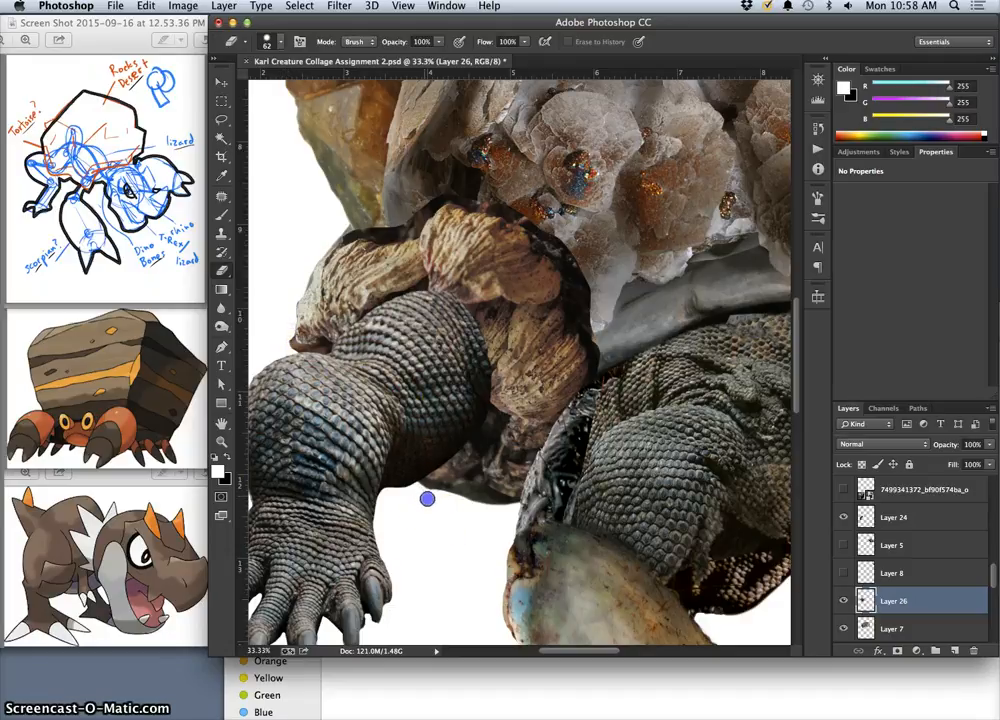
left_click_drag(430, 488, 426, 484)
left_click_drag(517, 500, 519, 483)
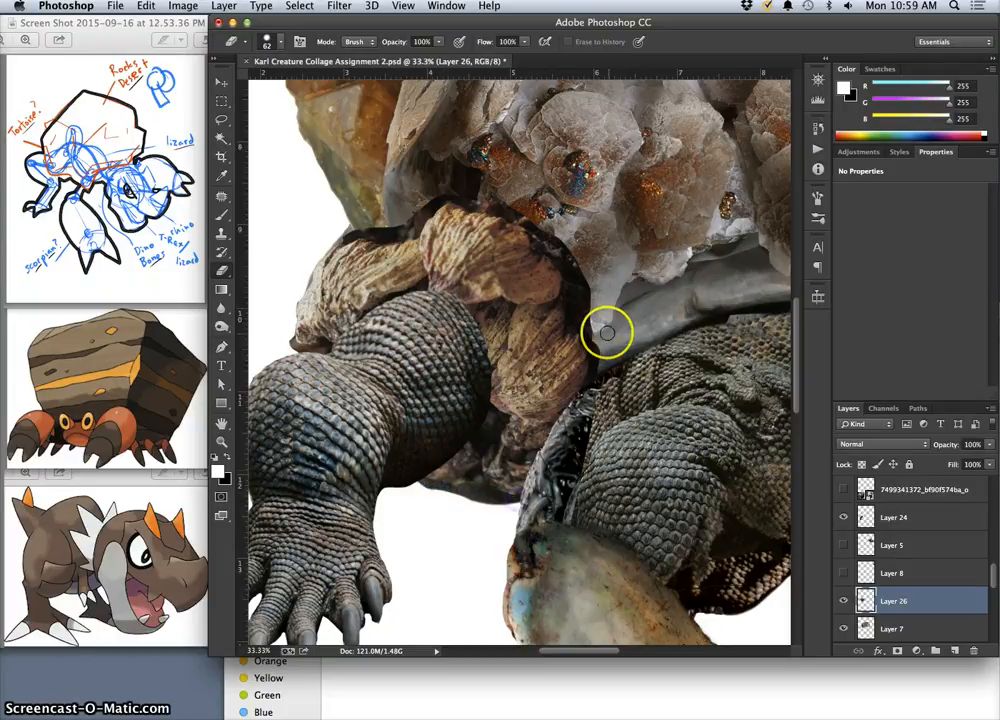
Erase the dark border of the pine cone cutout where it meets the shell and the crystals above
left_click_drag(602, 357, 601, 357)
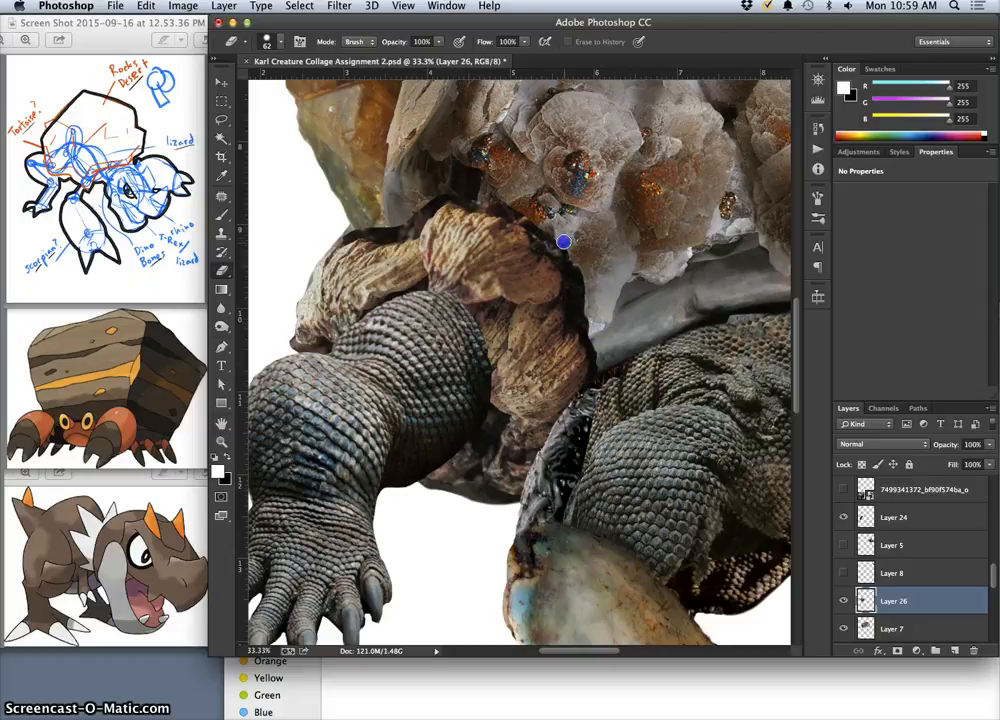
mouse_move(530, 221)
left_mouse_down()
mouse_move(502, 176)
mouse_move(478, 200)
left_mouse_up()
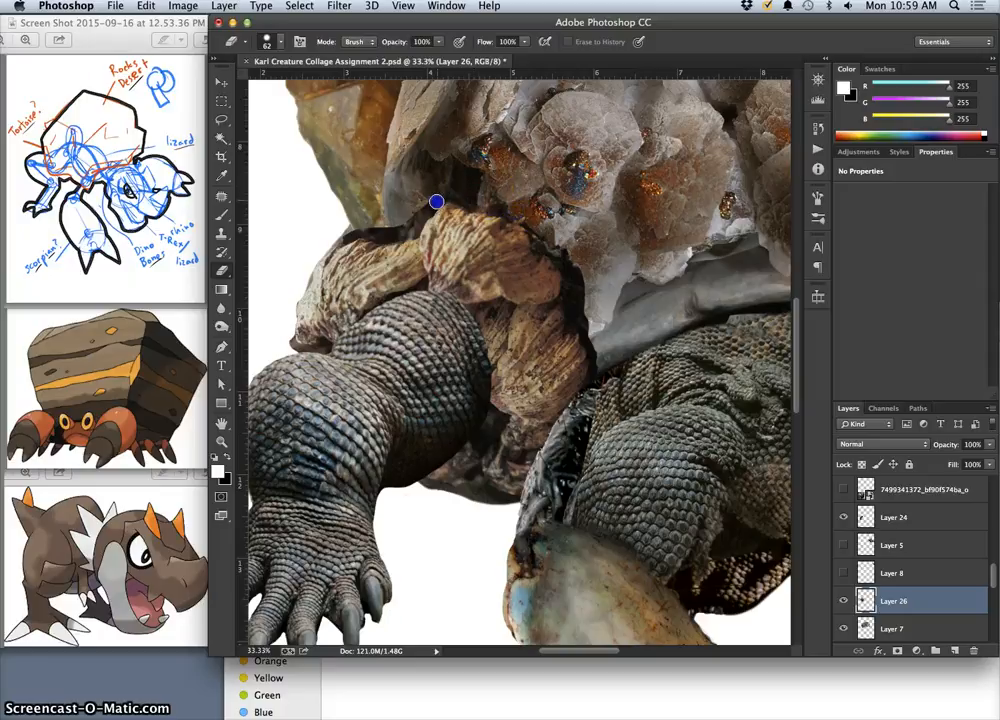
left_click_drag(425, 205, 432, 204)
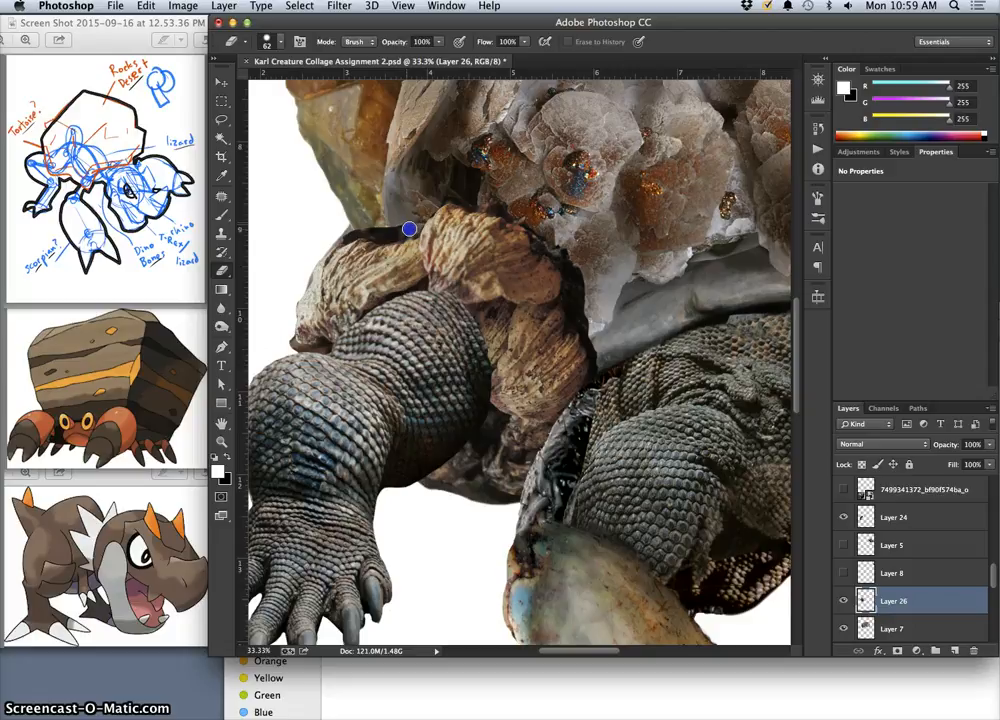
left_click_drag(397, 235, 389, 235)
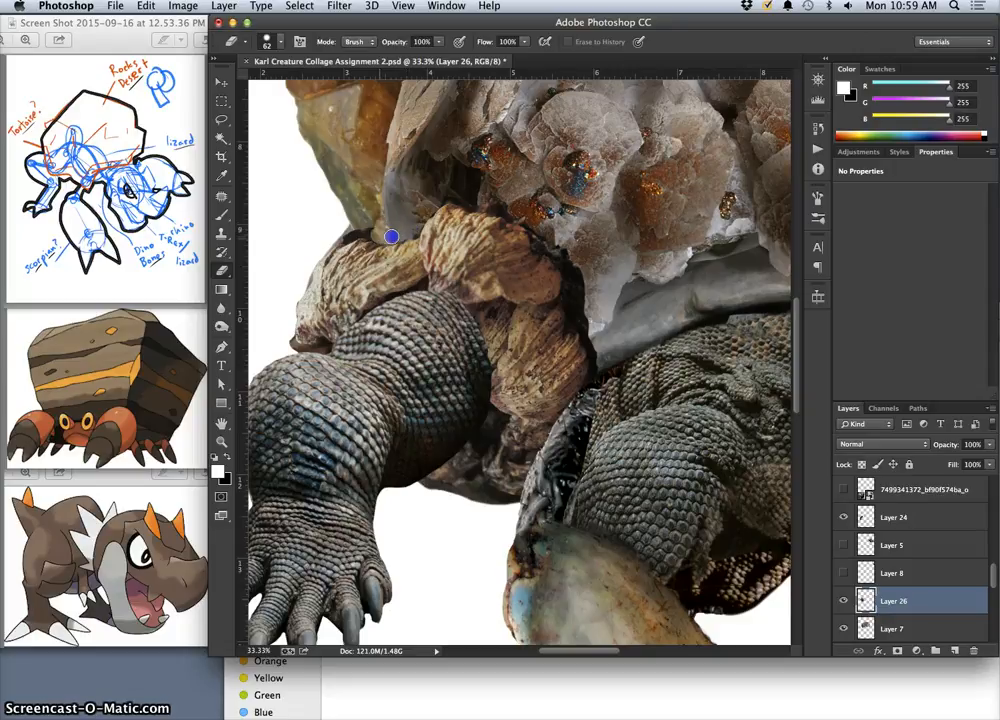
mouse_move(410, 233)
left_mouse_down()
mouse_move(368, 212)
mouse_move(355, 234)
left_mouse_up()
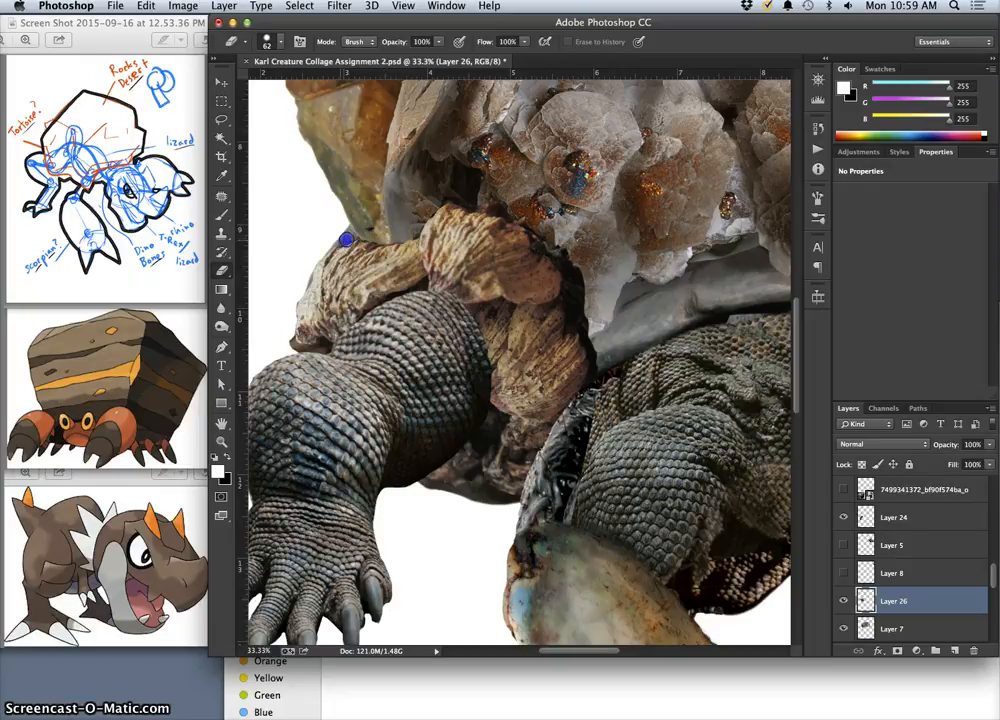
left_click_drag(383, 231, 386, 233)
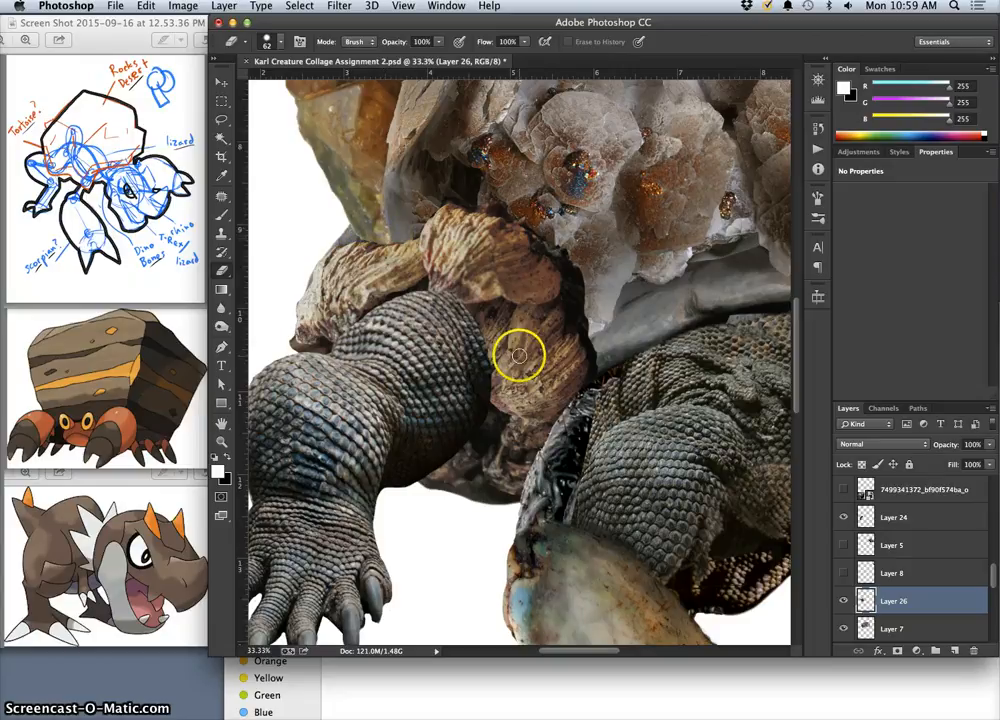
left_click_drag(588, 312, 586, 320)
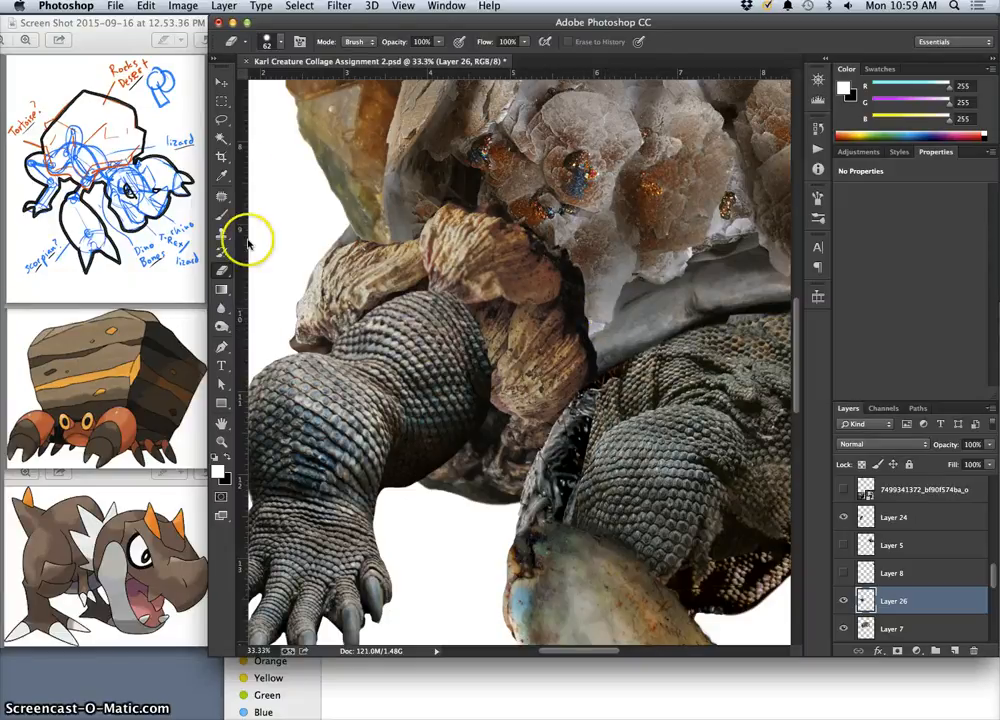
Soften the pine cone's edge against the crystals and shell with a 129 px eraser, lowering its opacity to 18%
left_click(266, 42)
left_click_drag(315, 87, 334, 87)
left_click(335, 119)
left_click_drag(597, 293, 588, 310)
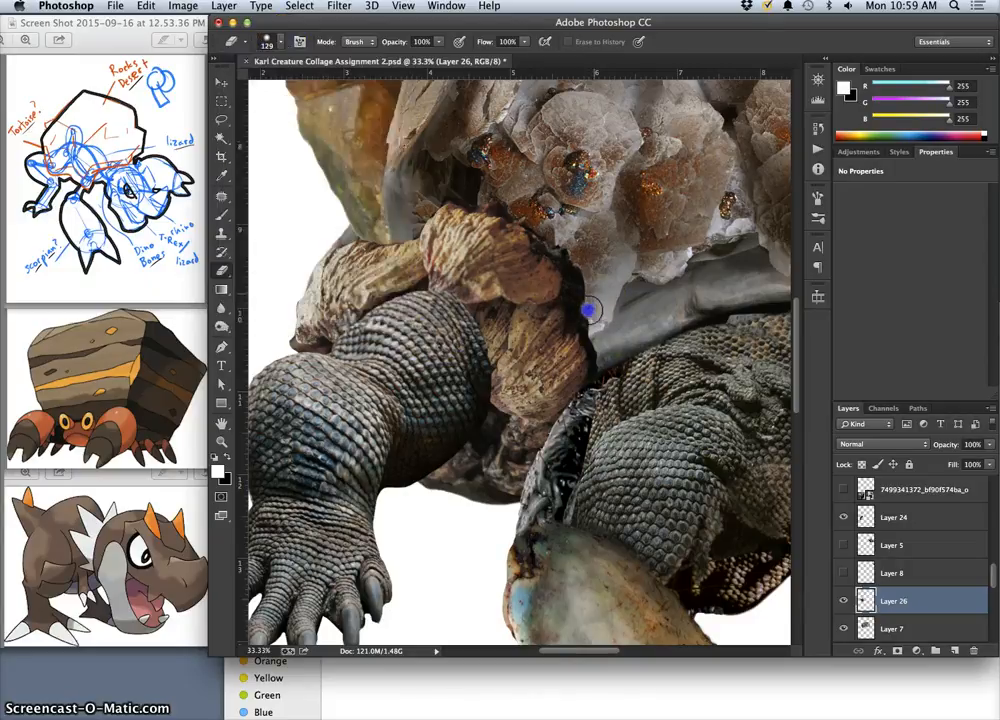
left_click(438, 41)
left_click_drag(584, 273, 577, 301)
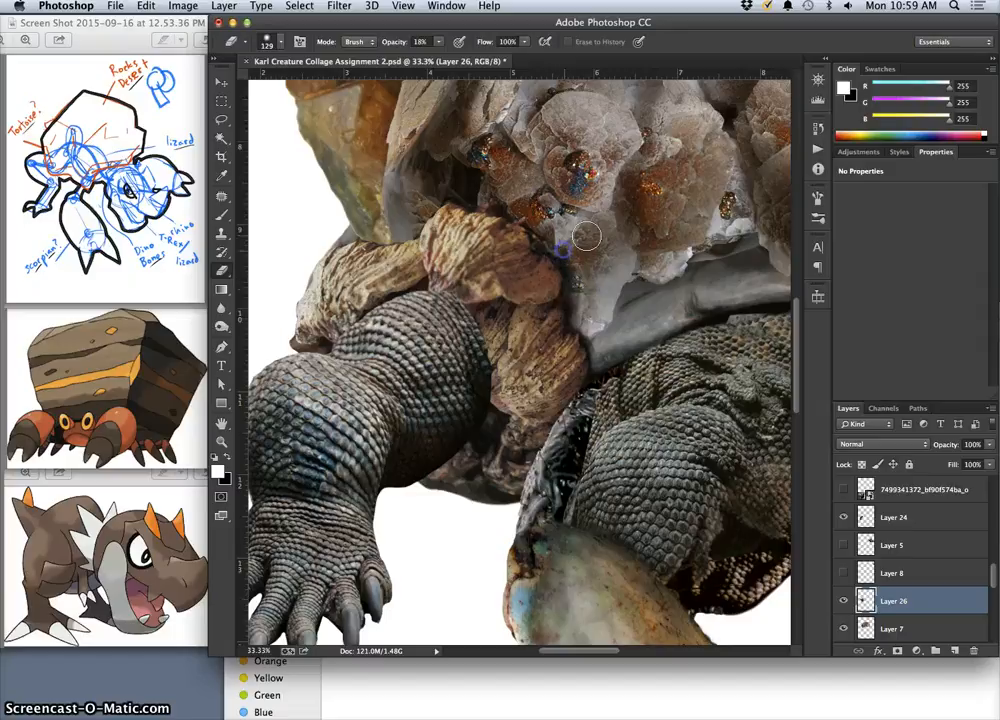
left_click_drag(587, 236, 592, 244)
mouse_move(596, 356)
left_mouse_down()
mouse_move(591, 380)
mouse_move(597, 369)
left_mouse_up()
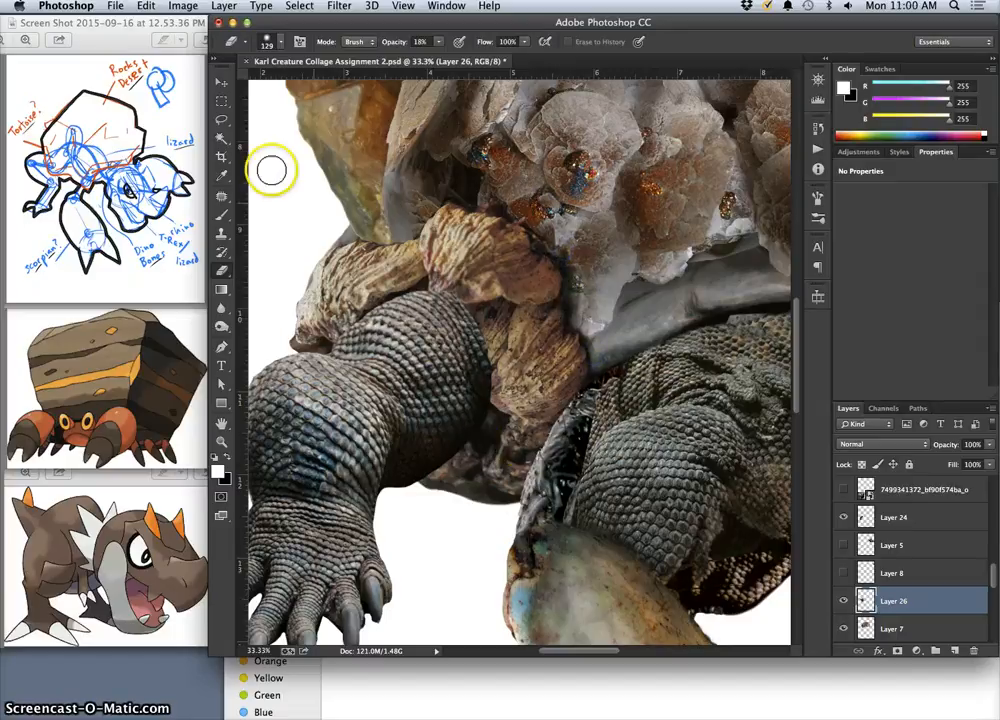
Trim the rear scaly leg's upper and inner edges on Layer 24 to the pine cone's contours with a 129 px eraser at 100% opacity
left_click(222, 82)
left_click(424, 353)
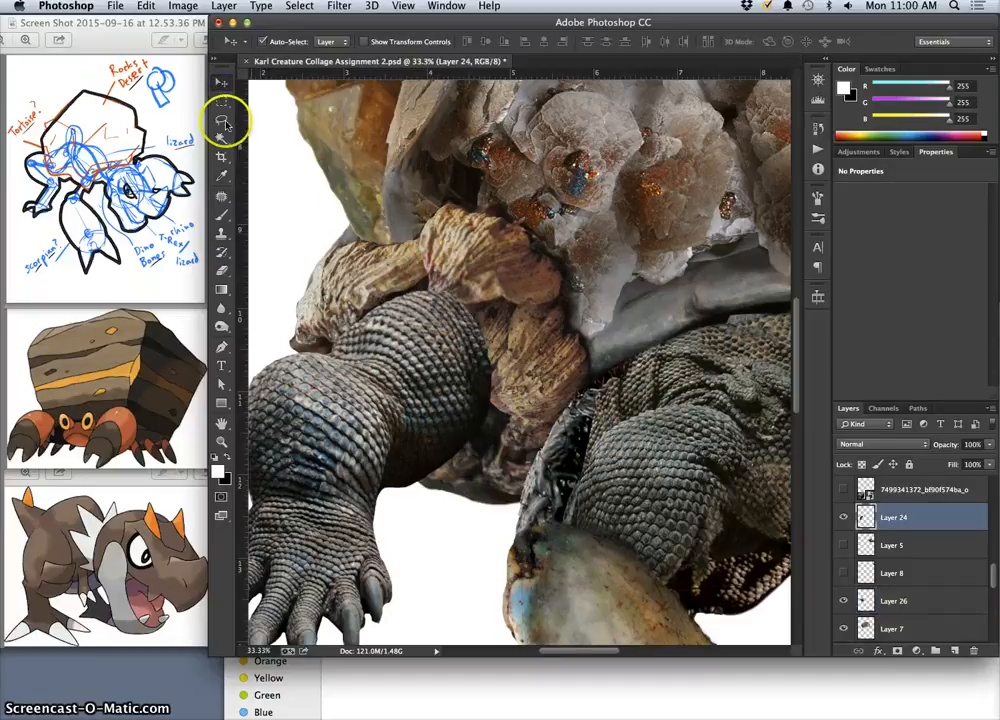
left_click(222, 271)
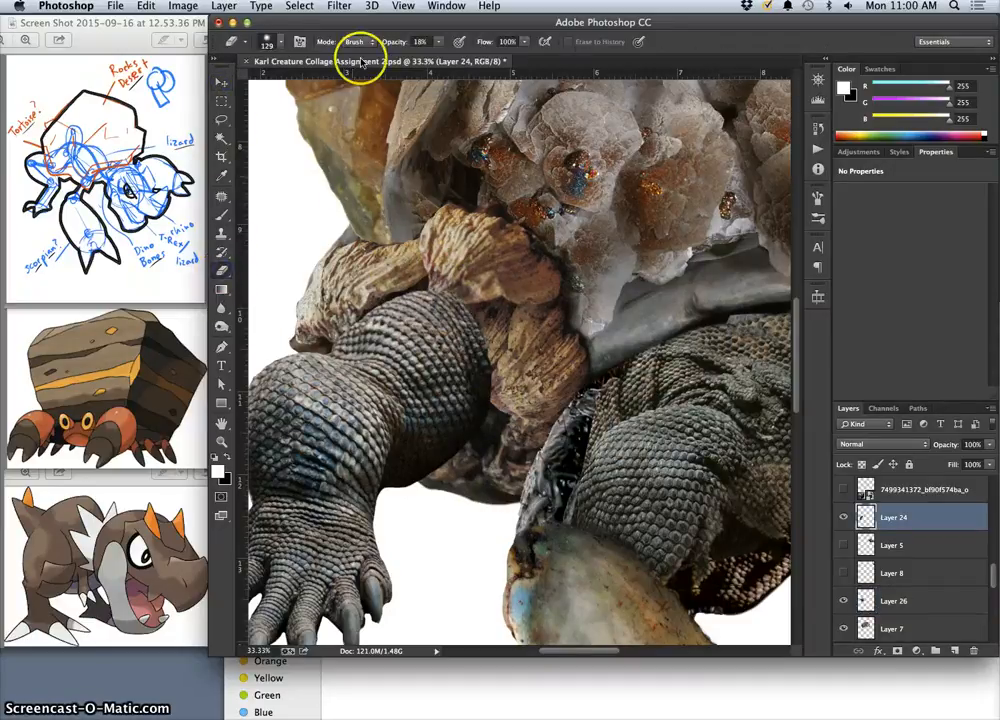
left_click_drag(447, 56, 507, 56)
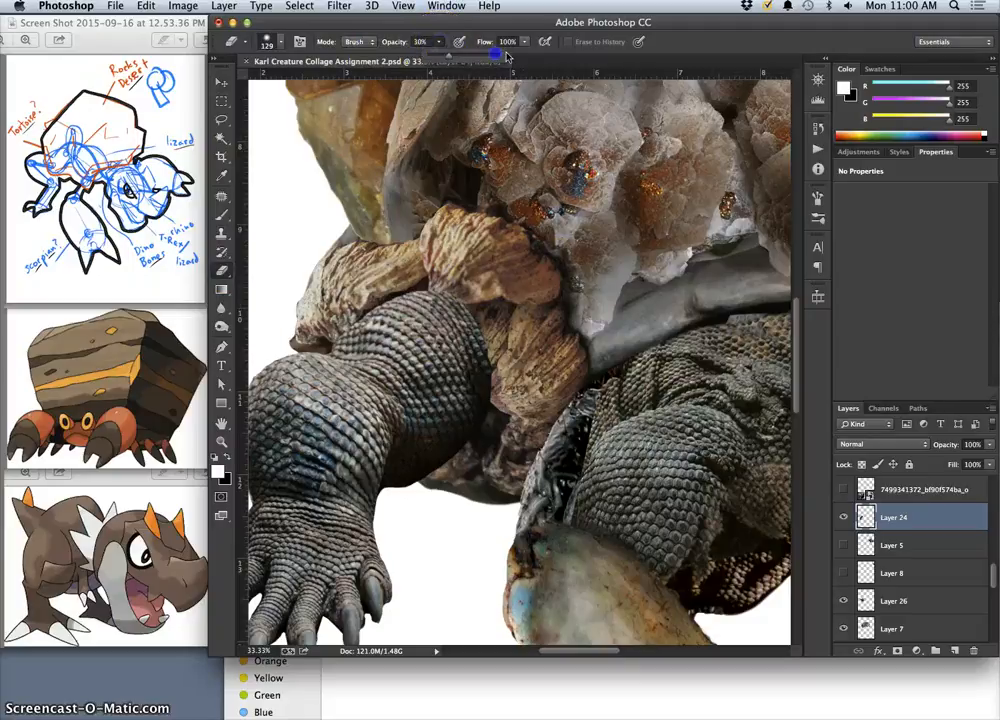
left_click(281, 43)
left_click_drag(326, 115, 342, 117)
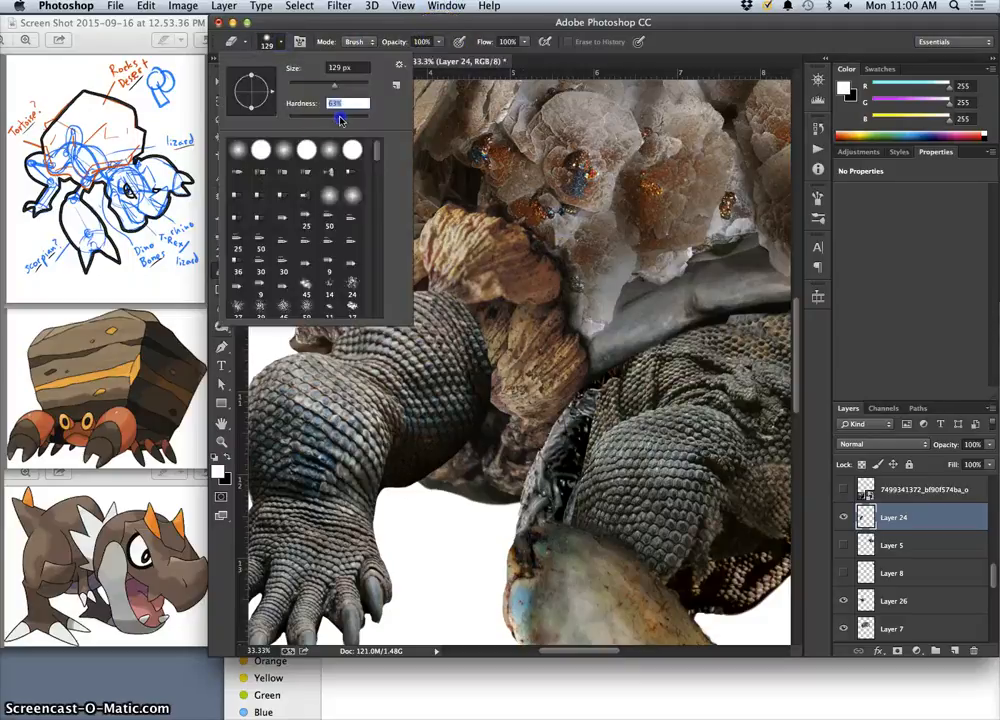
left_click(447, 288)
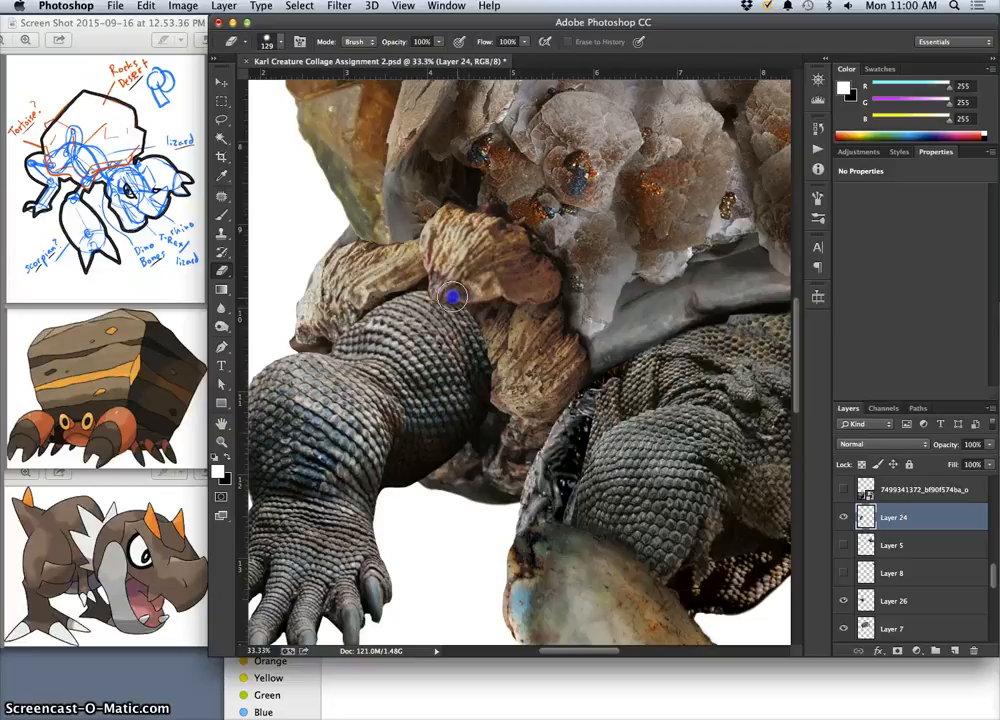
left_click(467, 304)
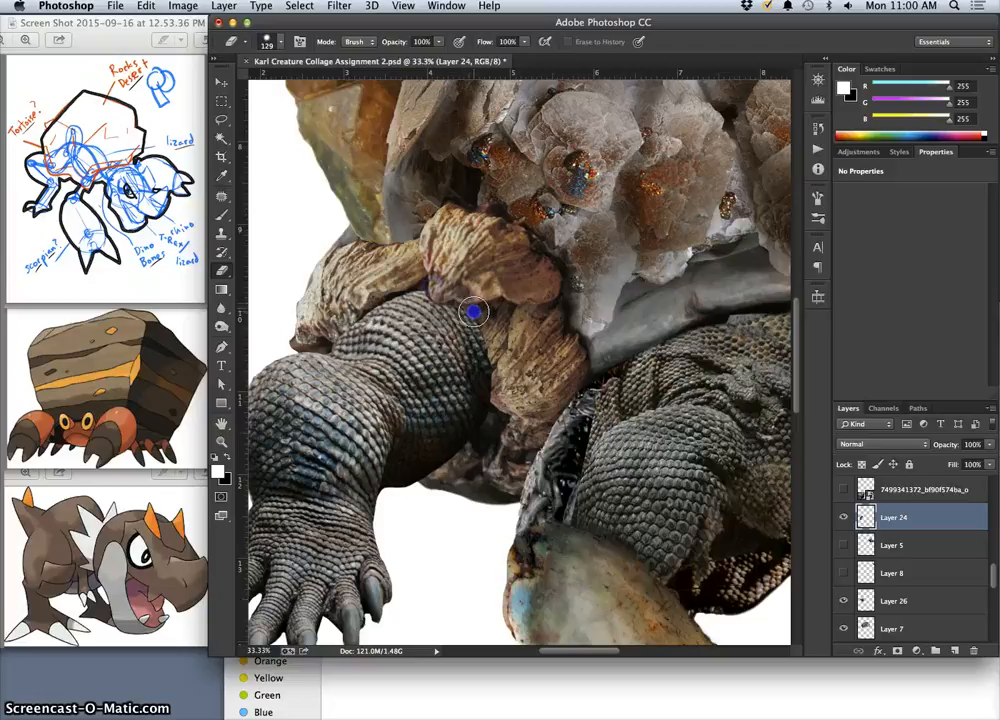
left_click_drag(486, 330, 491, 360)
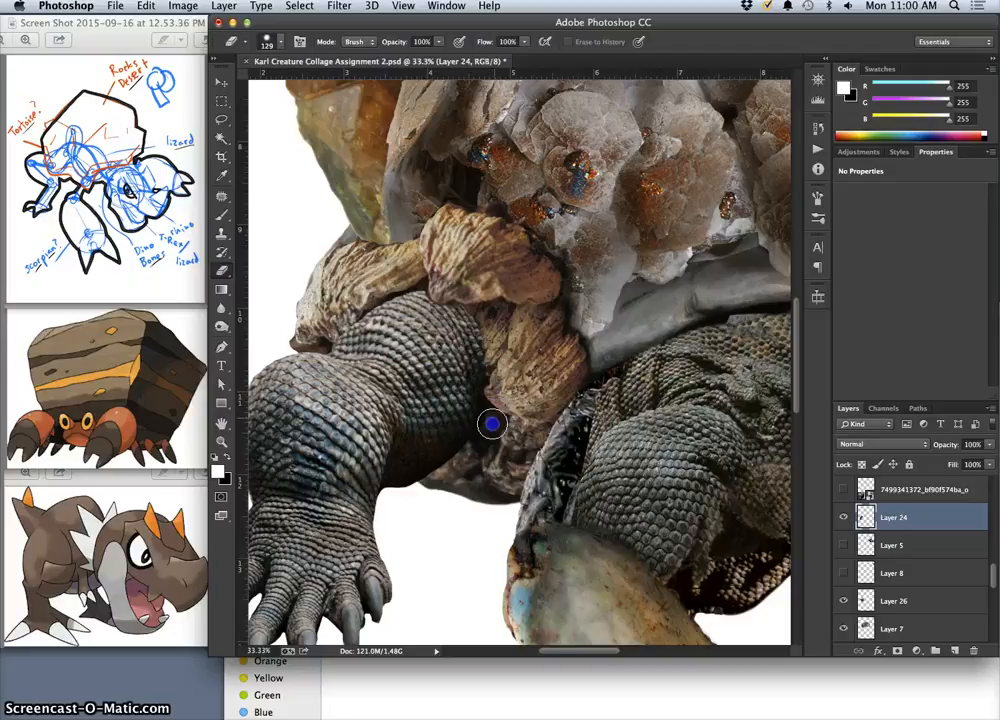
left_click_drag(483, 438, 469, 468)
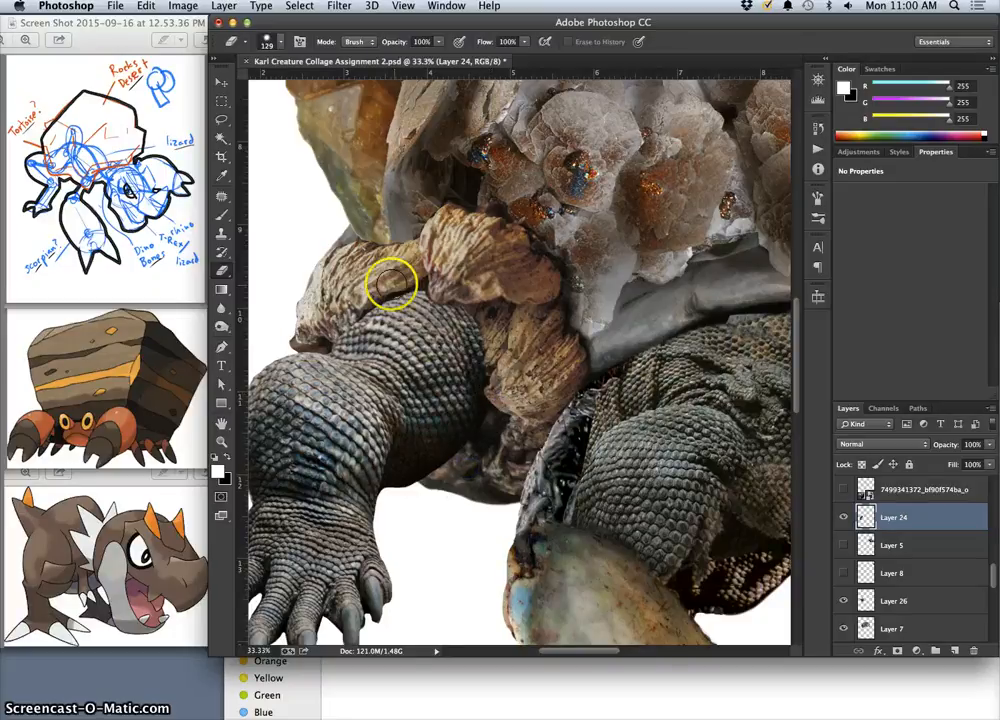
left_click(370, 302)
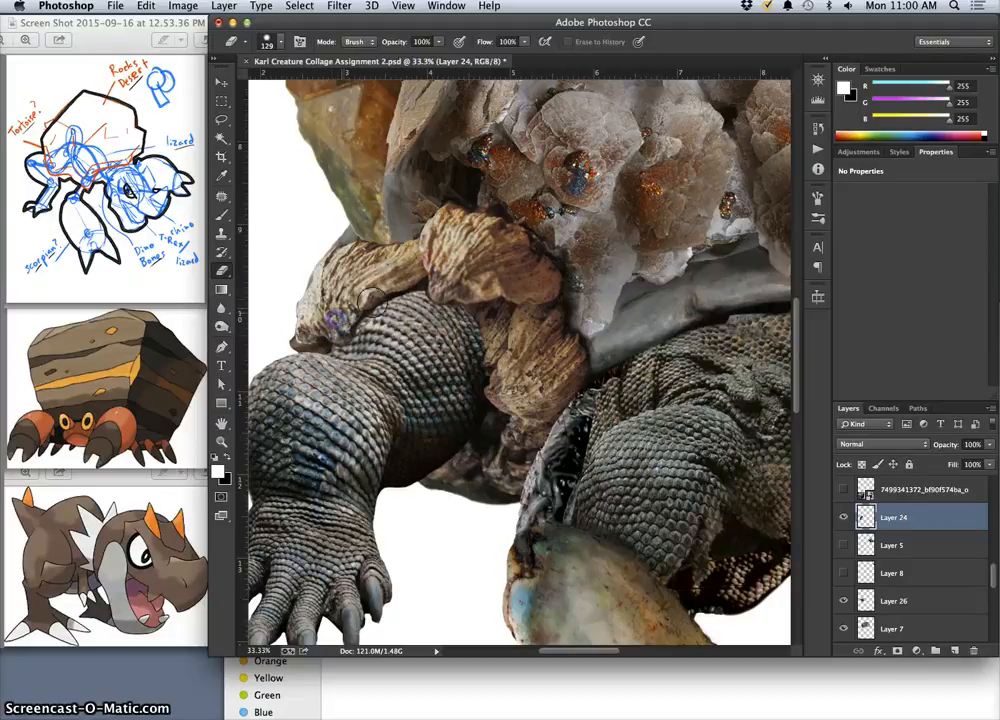
left_click_drag(372, 302, 425, 298)
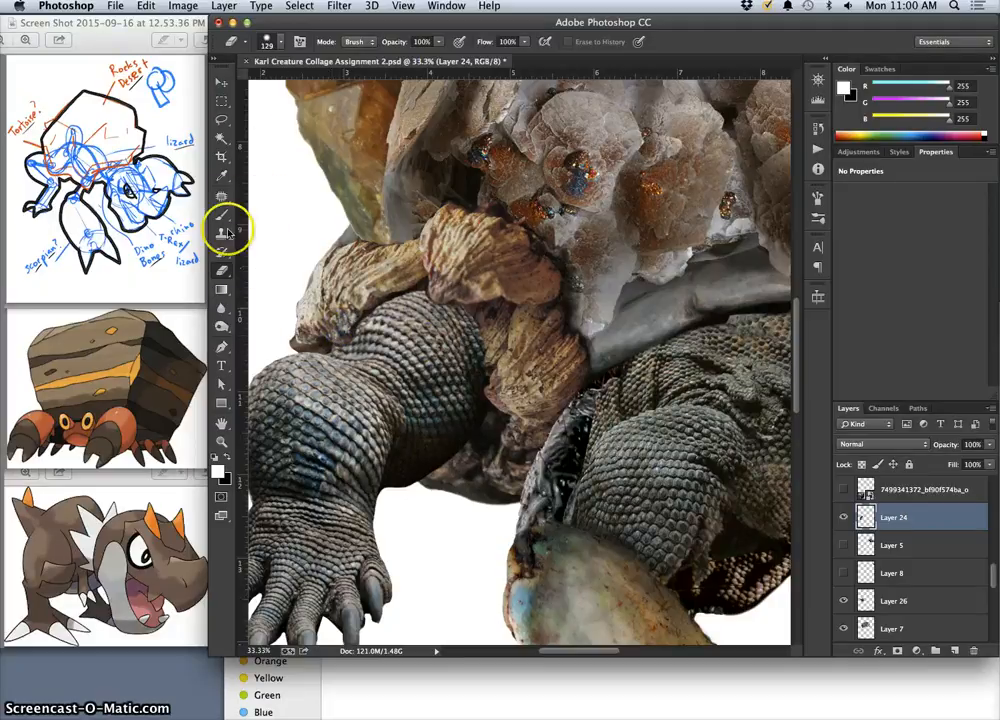
Burn the rear scaly leg's upper edge where it meets the pine cone, using midtones at 13% exposure
left_click(221, 82)
key("o")
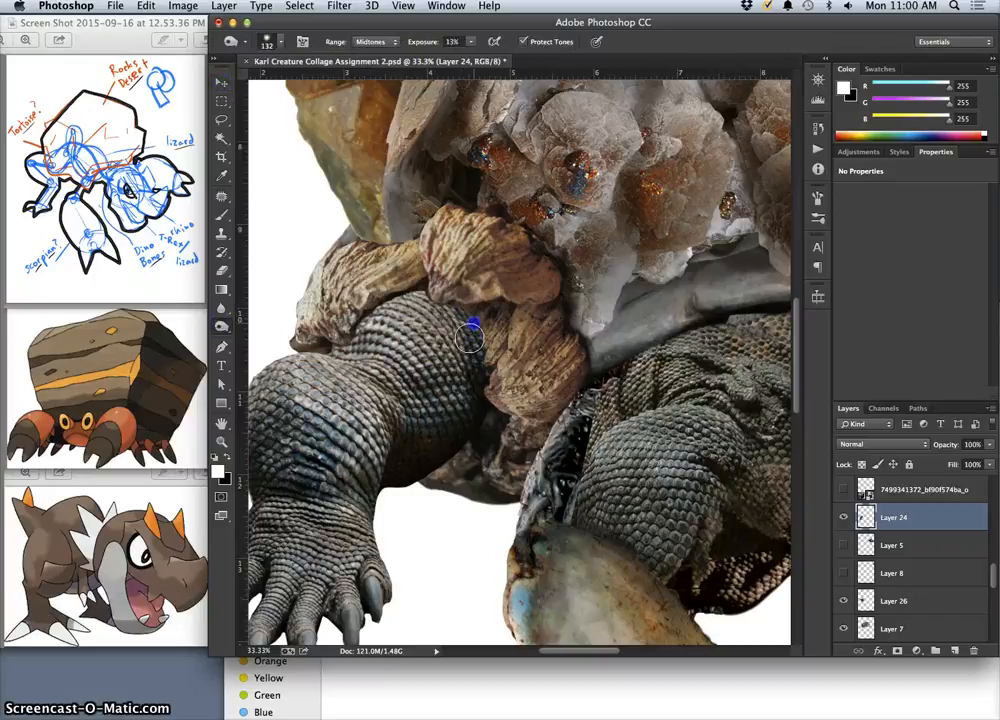
mouse_move(440, 296)
left_mouse_down()
mouse_move(420, 299)
mouse_move(422, 311)
left_mouse_up()
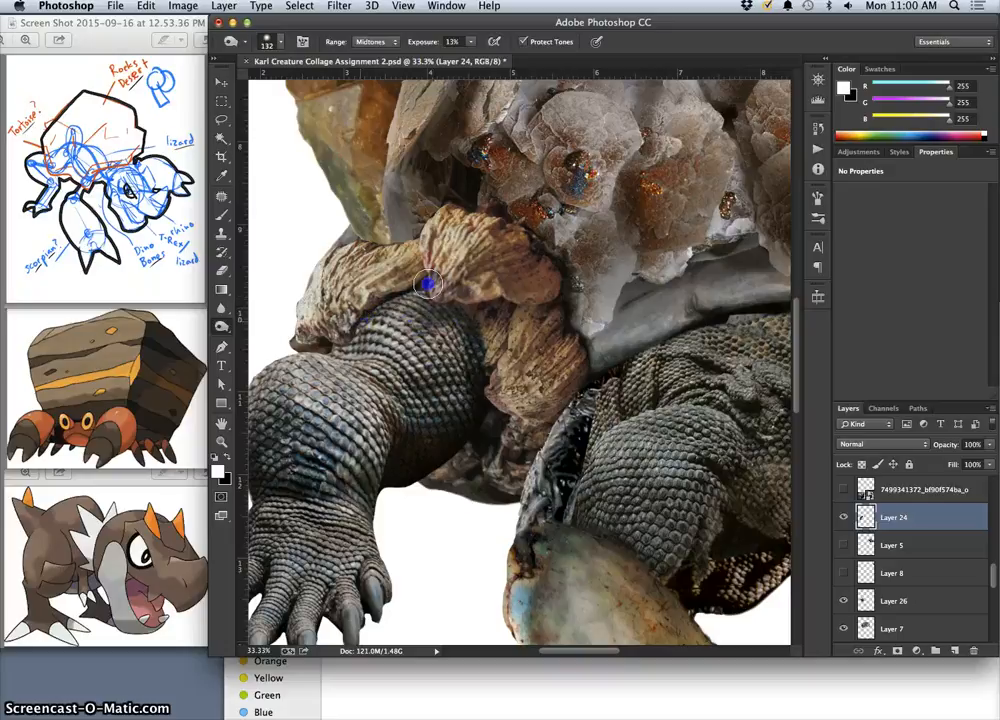
mouse_move(369, 311)
left_mouse_down()
mouse_move(346, 330)
mouse_move(385, 298)
left_mouse_up()
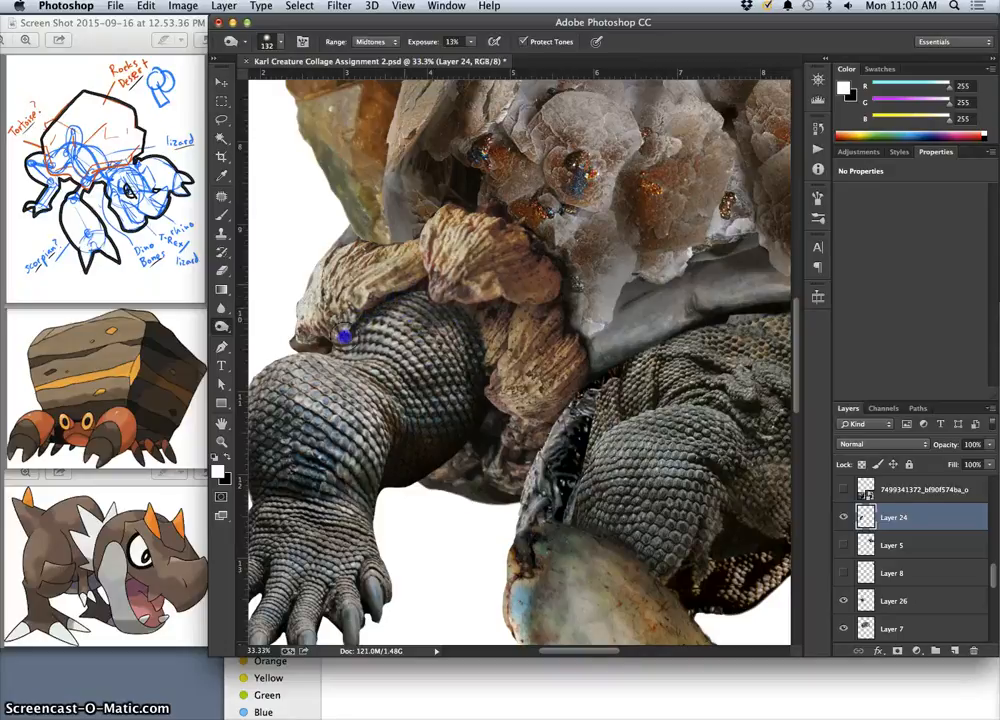
mouse_move(338, 345)
left_mouse_down()
mouse_move(449, 371)
mouse_move(470, 338)
mouse_move(452, 379)
mouse_move(462, 440)
mouse_move(440, 310)
mouse_move(460, 297)
mouse_move(374, 308)
left_mouse_up()
Burn the pine cone on Layer 26 where it meets the rear scaly leg, using midtones at 13% exposure
left_click(223, 86)
left_click(404, 230)
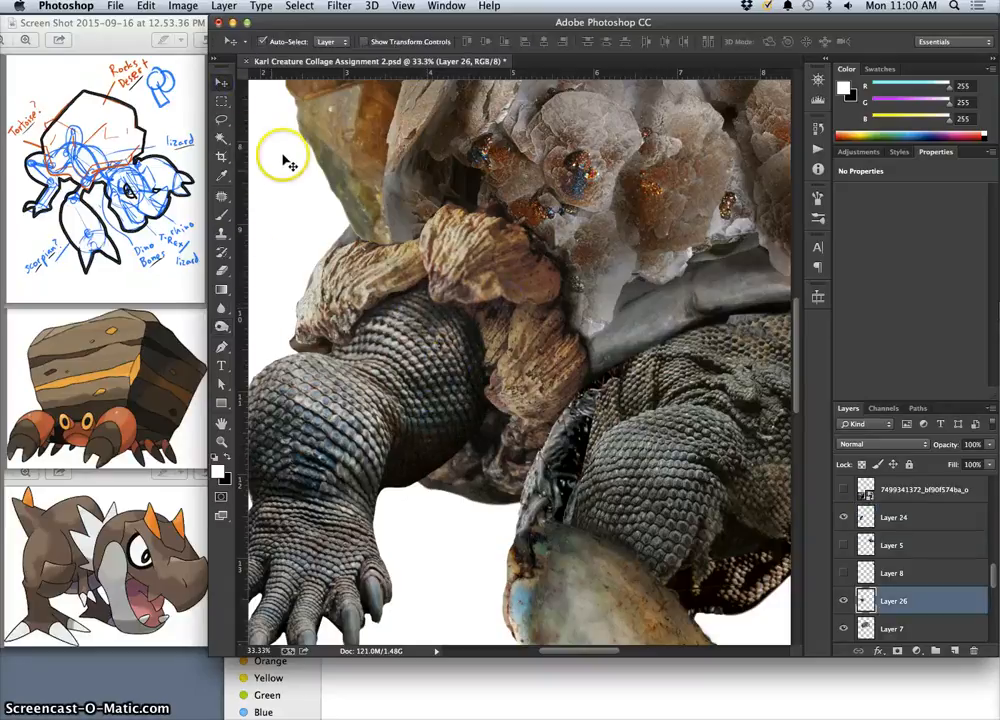
left_click(222, 327)
left_click_drag(497, 306, 464, 306)
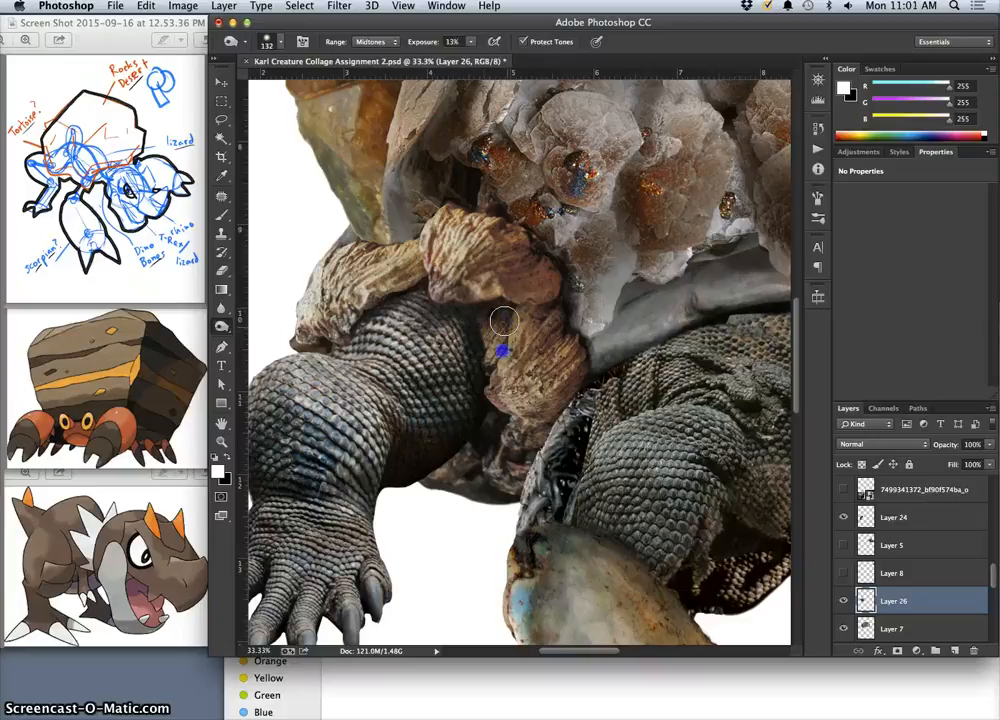
left_click_drag(477, 378, 474, 350)
mouse_move(430, 295)
left_mouse_down()
mouse_move(377, 319)
mouse_move(471, 413)
mouse_move(328, 347)
left_mouse_up()
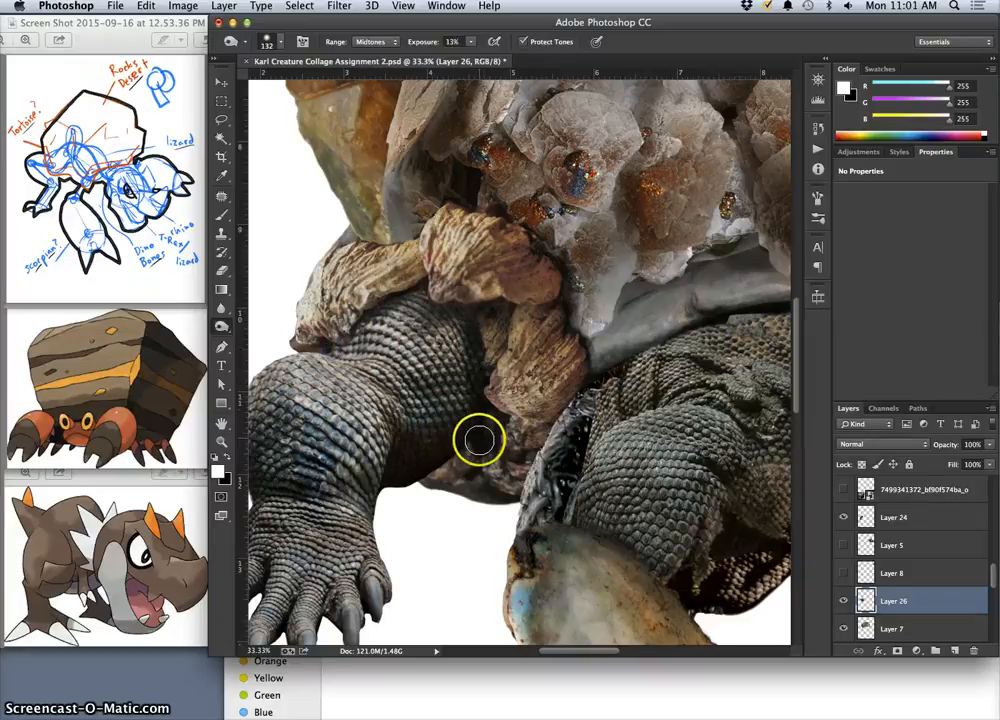
left_click_drag(470, 450, 488, 415)
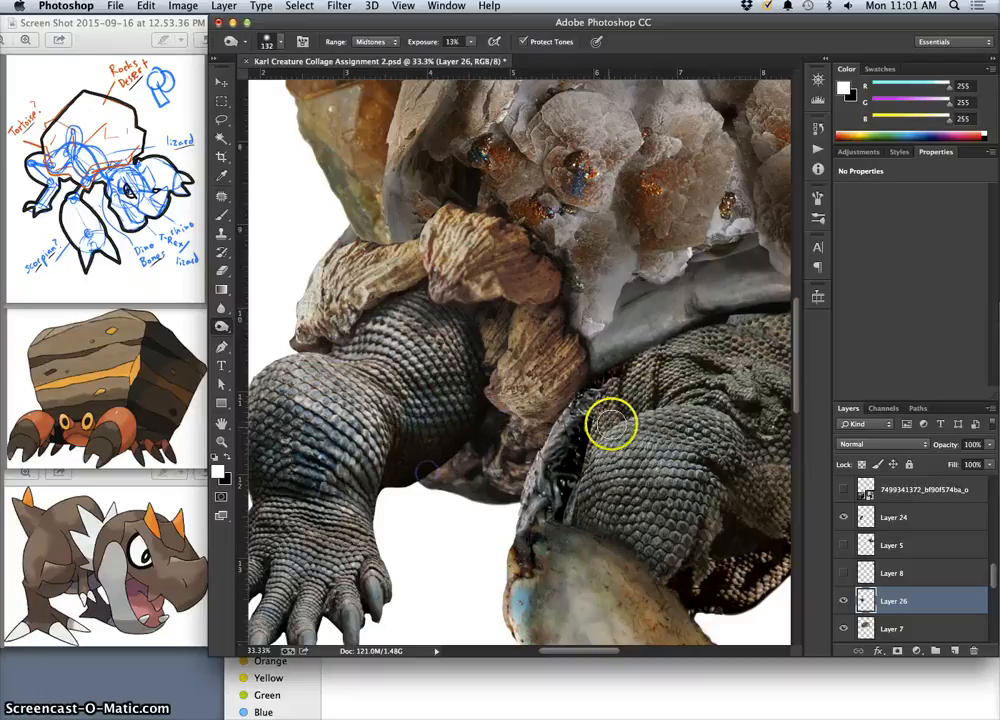
Examine how the darkened pine cone joint sits within the whole creature, and inspect the body around the front scaly leg
key("super+minus")
key("super+minus")
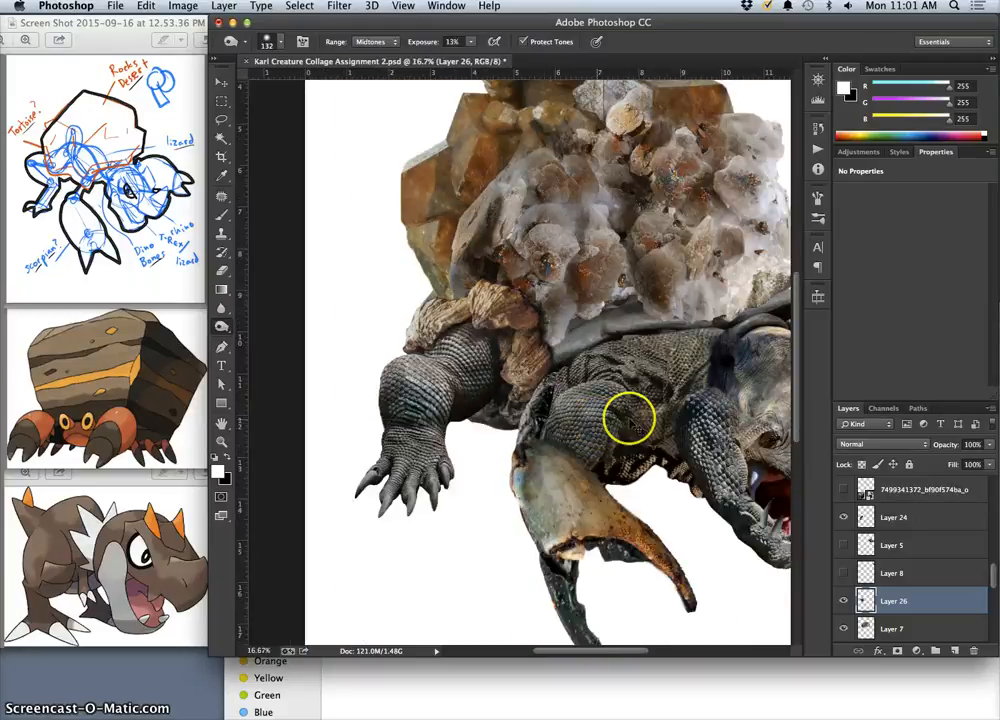
key("super+minus")
key("super+minus")
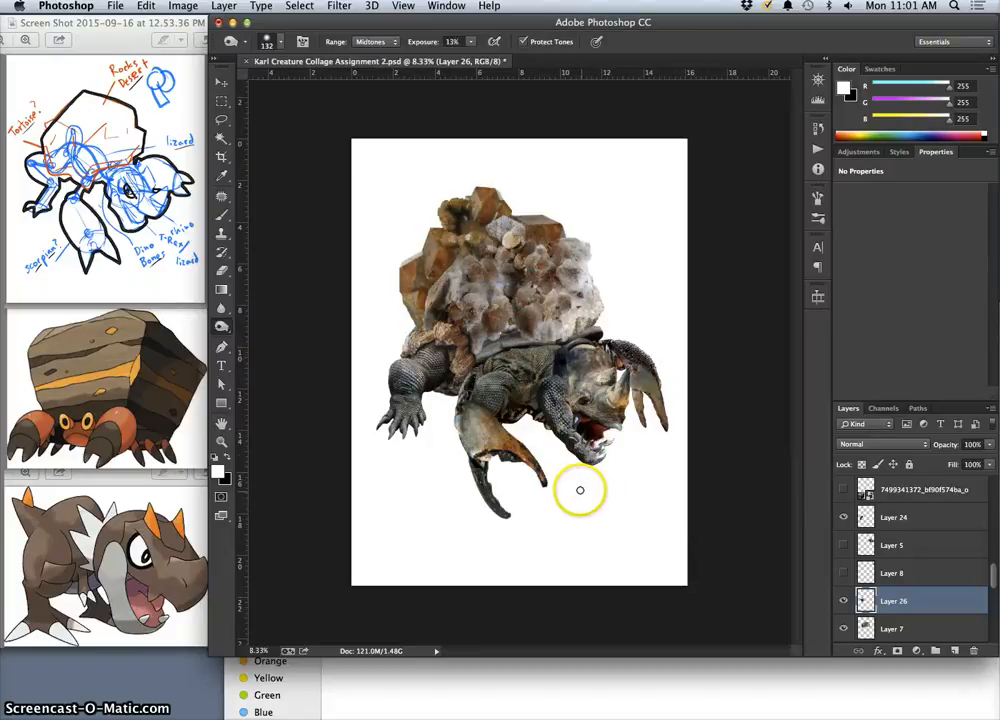
key("super+plus")
key("super+plus")
key("super+plus")
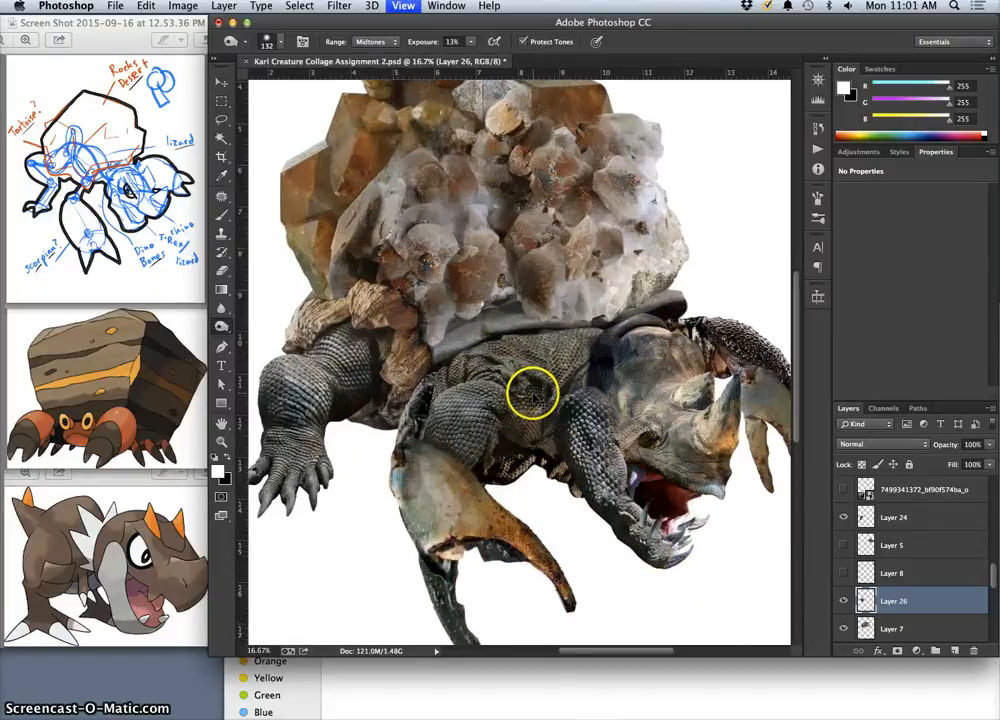
key("super+plus")
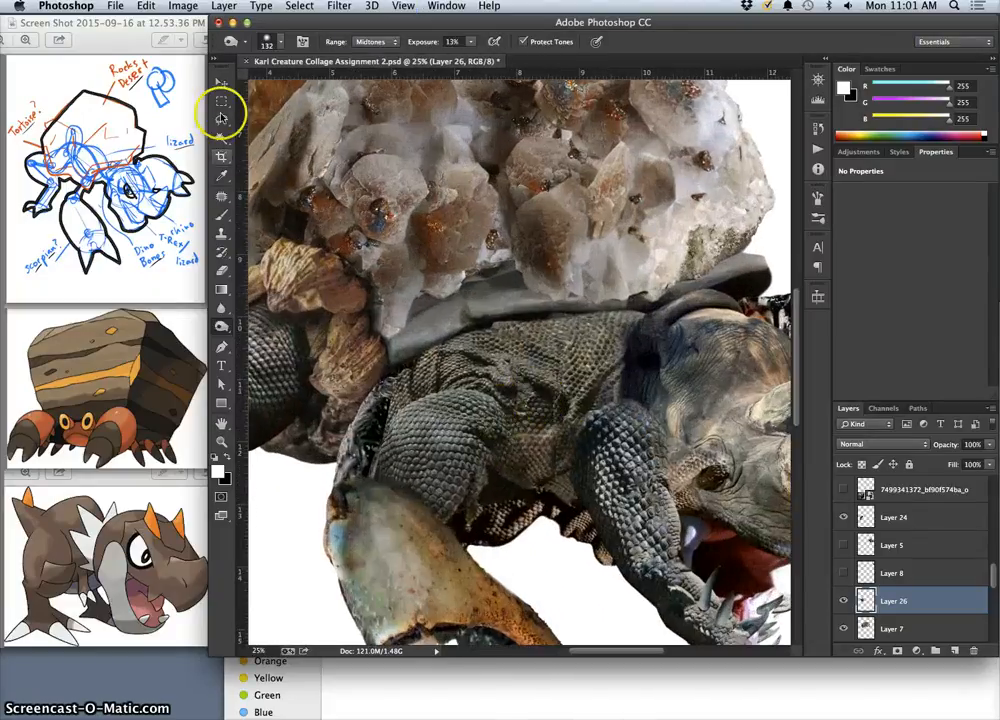
Erase the stray body edge on Layer 2 where the front shoulder meets the pine cone, with a 129 px eraser at 100% opacity
left_click(222, 82)
left_click(399, 392)
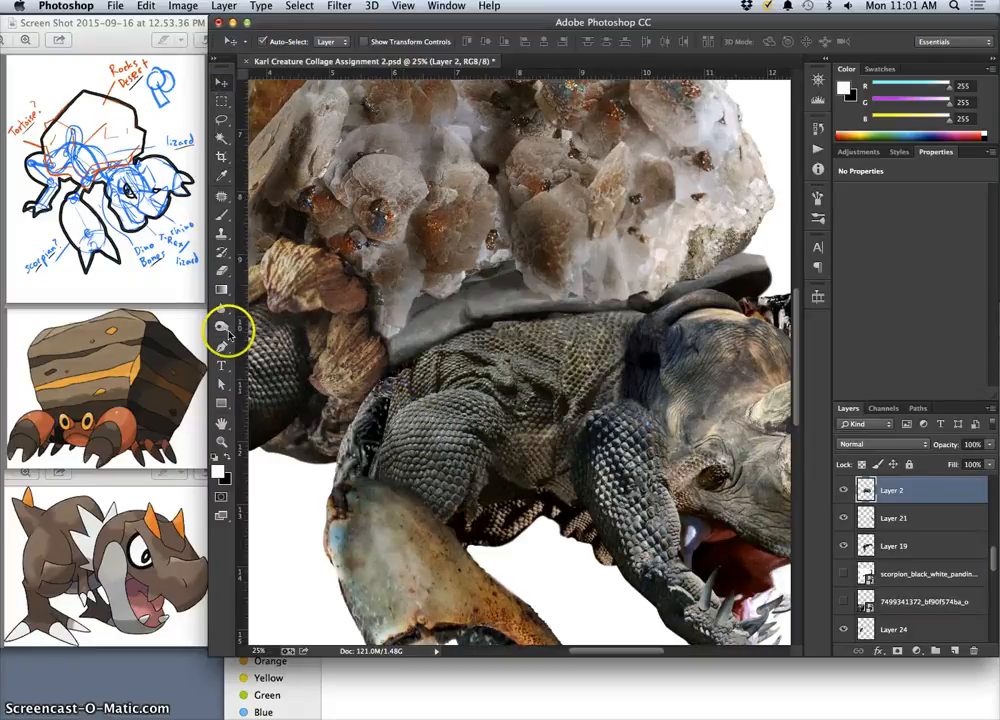
left_click(222, 270)
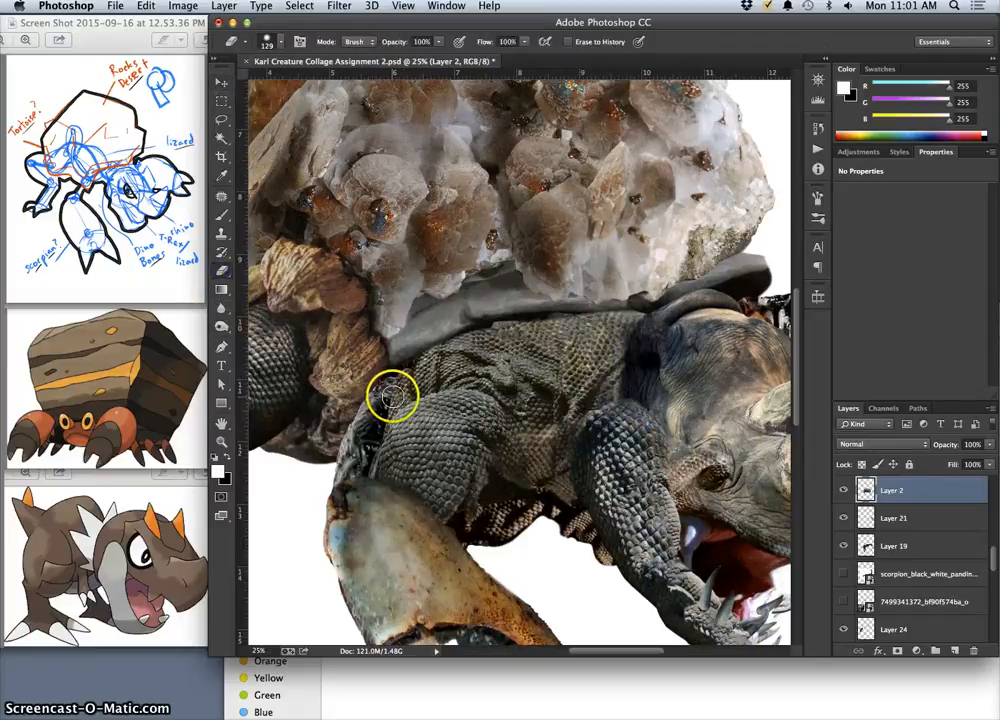
left_click_drag(392, 395, 391, 396)
mouse_move(371, 453)
left_mouse_down()
mouse_move(390, 390)
mouse_move(350, 521)
mouse_move(351, 486)
mouse_move(279, 362)
mouse_move(353, 397)
left_mouse_up()
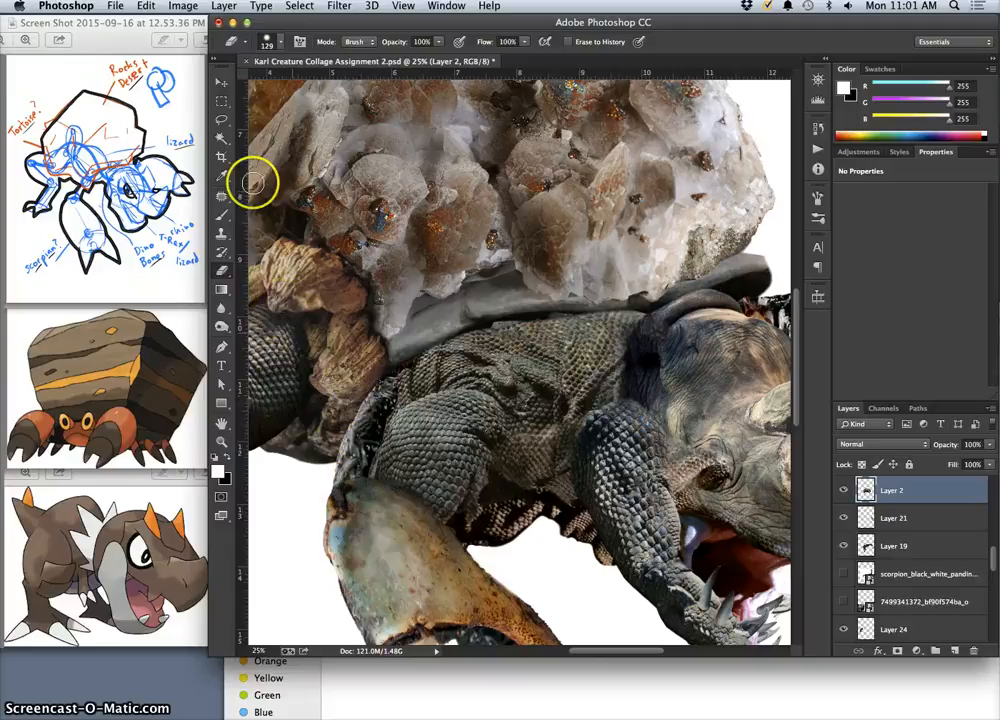
Trim the near claw arm's outer edge on Layer 19 from the pine cone down to the claw with the 129 px eraser
left_click(222, 82)
left_click(362, 428)
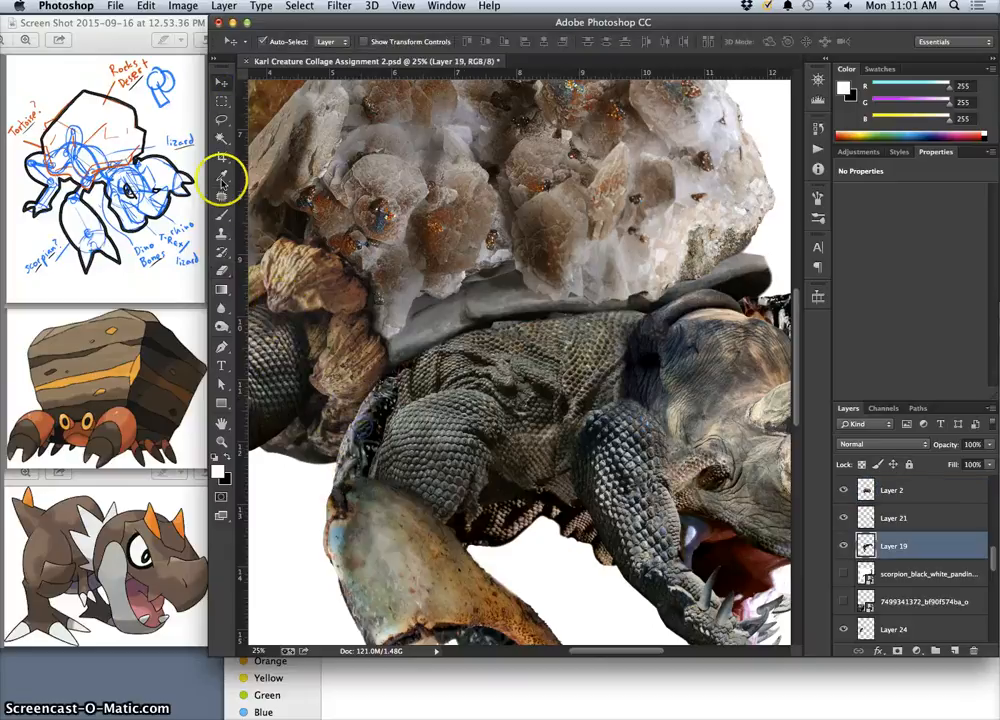
left_click(222, 270)
left_click(372, 393)
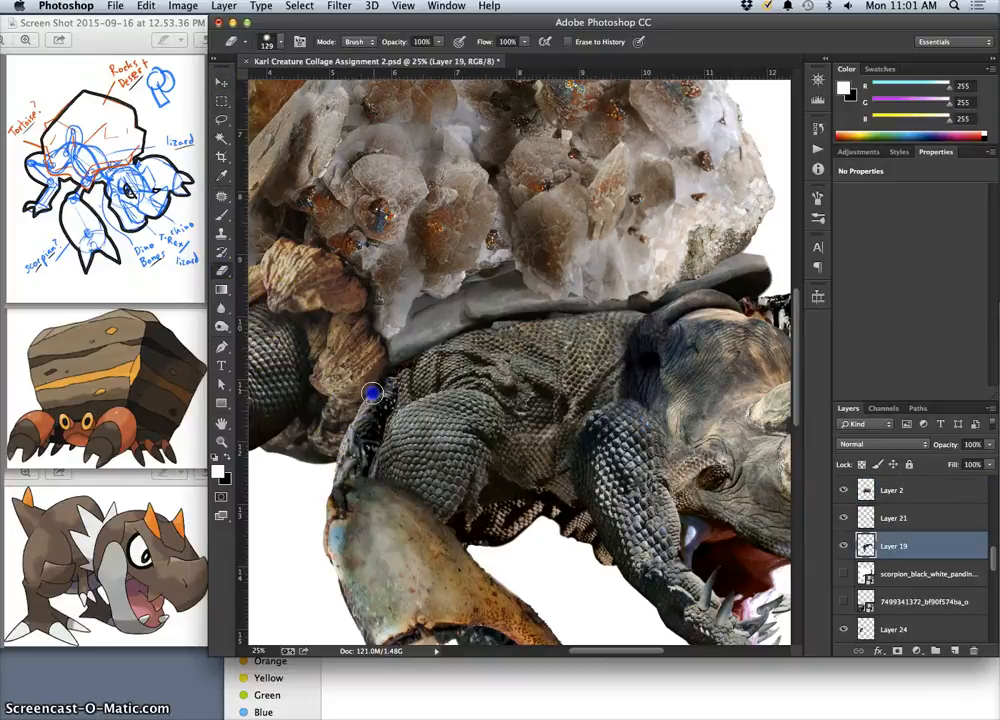
mouse_move(372, 393)
left_mouse_down()
mouse_move(357, 407)
mouse_move(385, 370)
left_mouse_up()
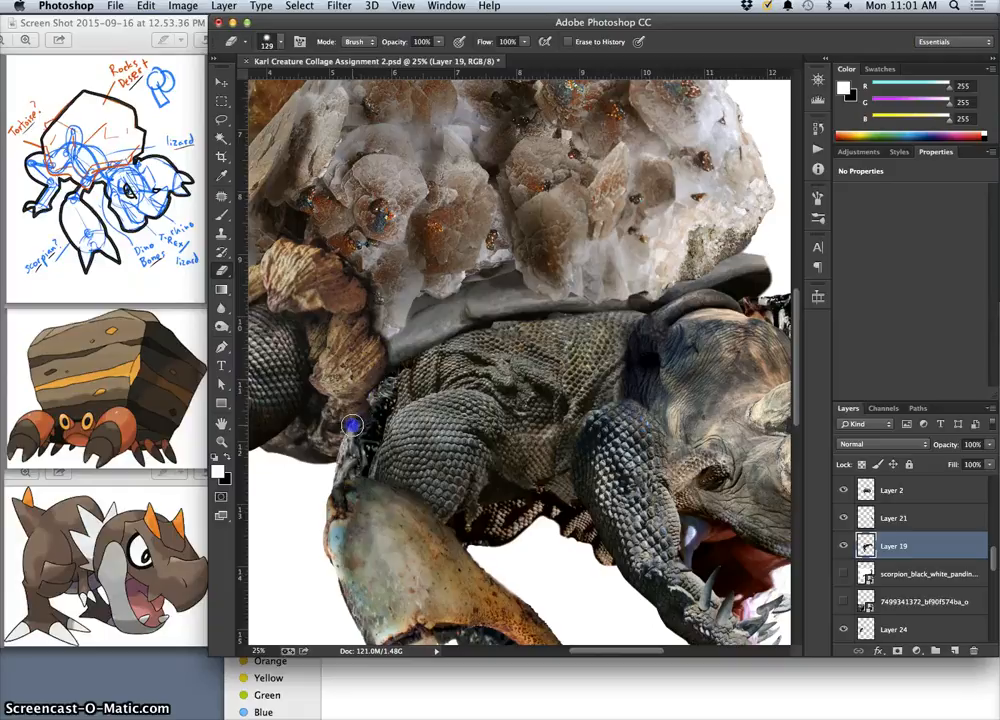
left_click_drag(346, 441, 349, 454)
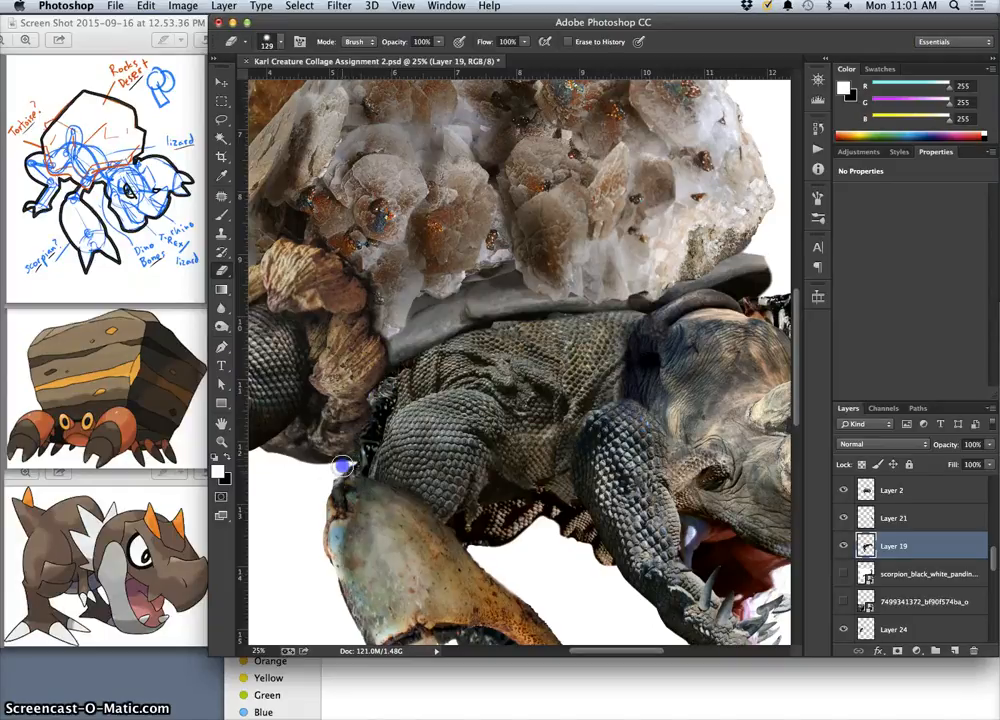
left_click_drag(340, 474, 342, 467)
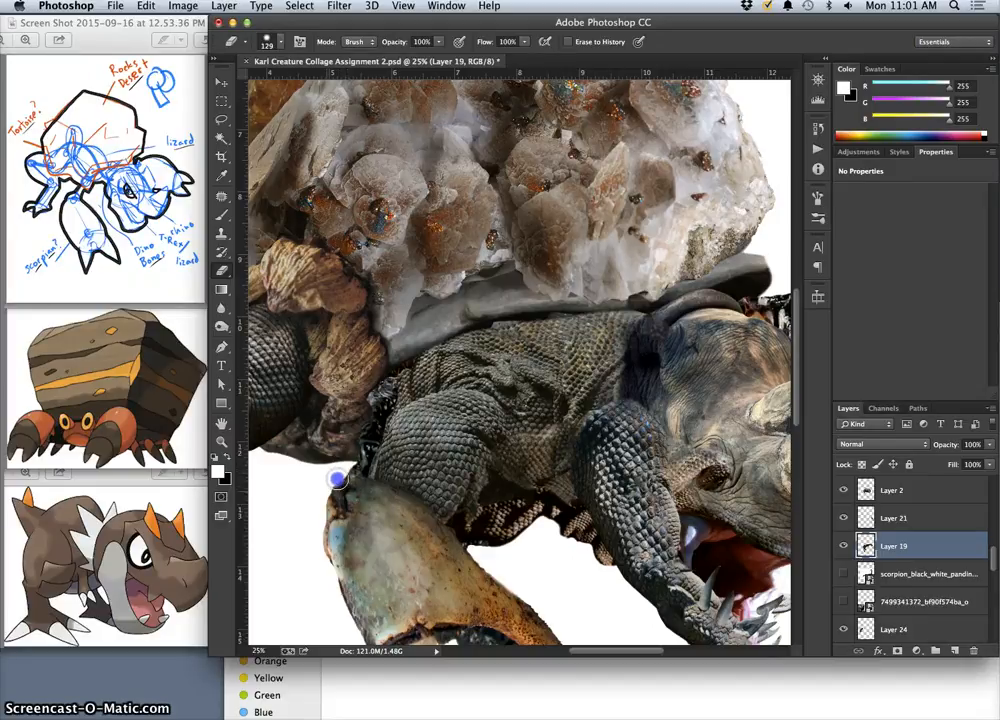
mouse_move(371, 438)
left_mouse_down()
mouse_move(365, 406)
mouse_move(392, 462)
left_mouse_up()
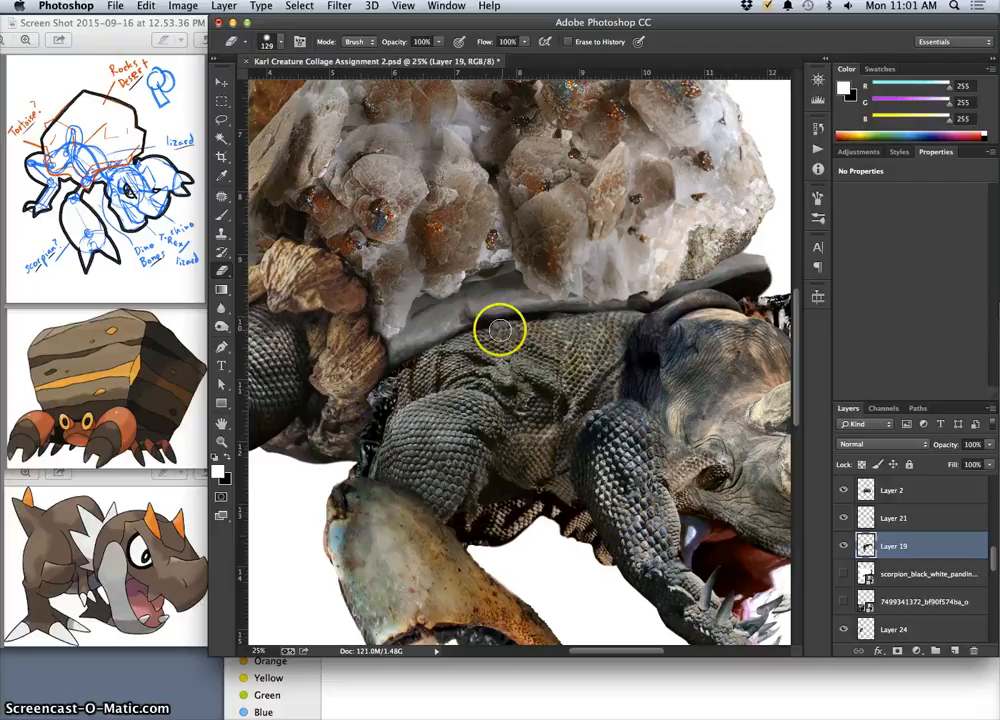
Erase the lizard body's upper edge on Layer 2 beneath the grey shell rim with the 129 px eraser
left_click(222, 81)
left_click(500, 327)
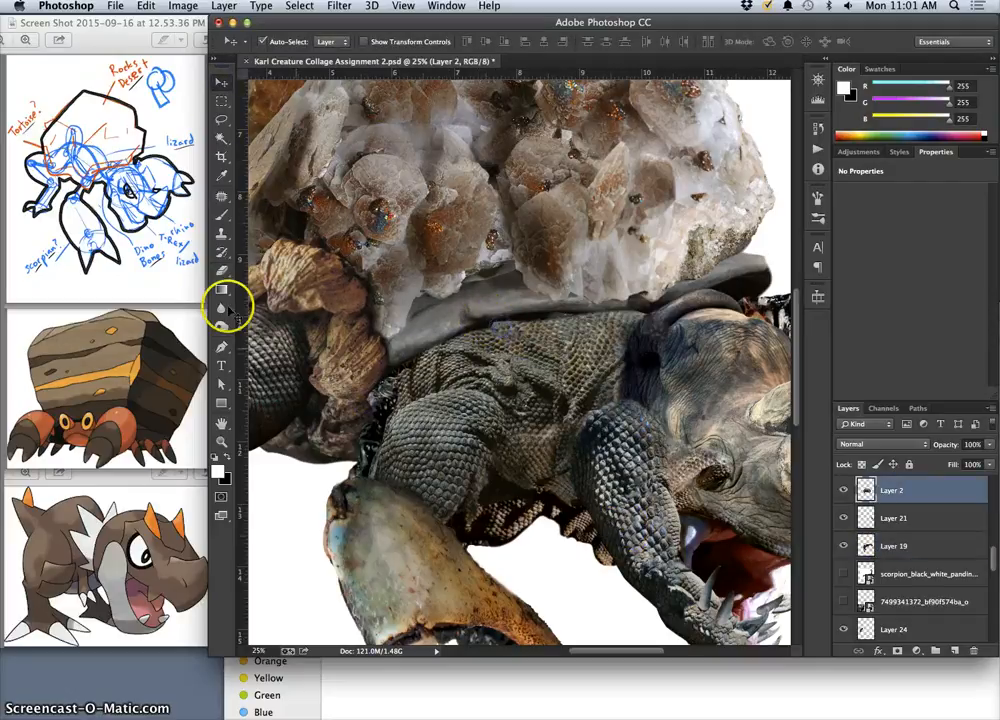
left_click(222, 271)
left_click(502, 322)
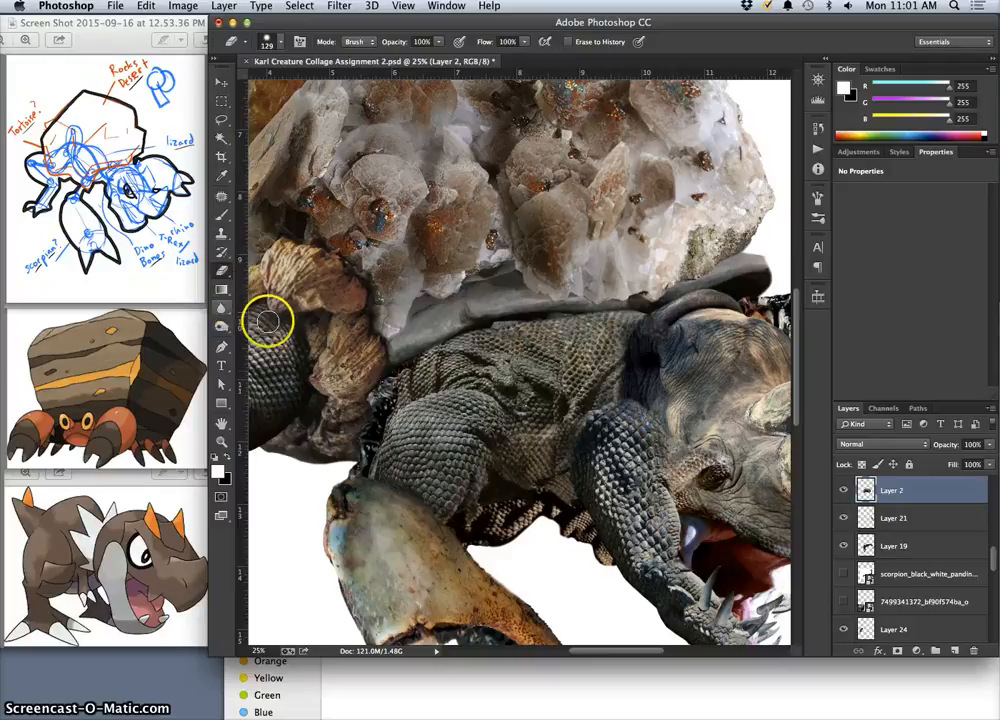
Clean up the outer tip of the grey shell rim behind the rhino head by erasing its edge on Layer 1
mouse_move(500, 502)
left_mouse_down()
mouse_move(487, 464)
mouse_move(424, 435)
left_mouse_up()
left_click_drag(521, 325, 388, 240)
left_click_drag(496, 298, 458, 297)
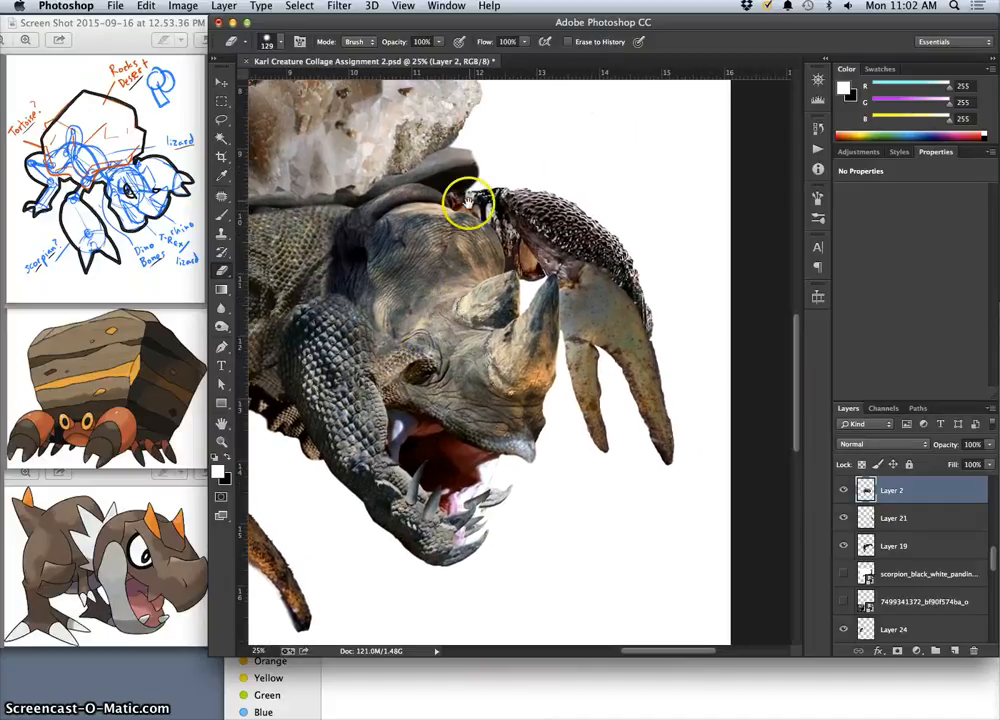
left_click_drag(470, 178, 475, 212)
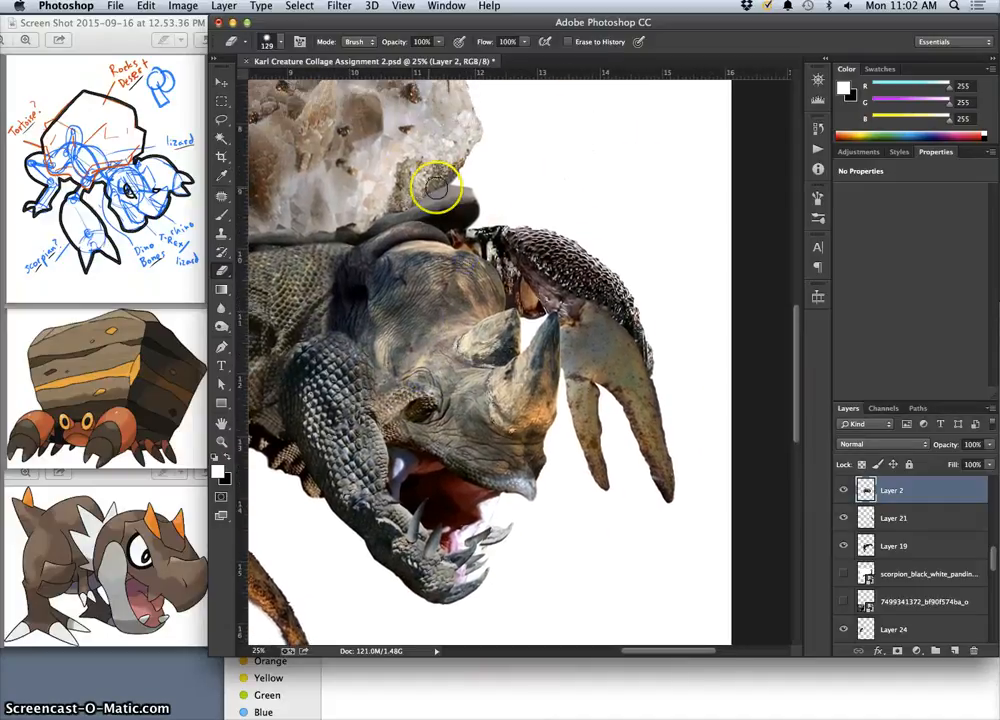
left_click(222, 82)
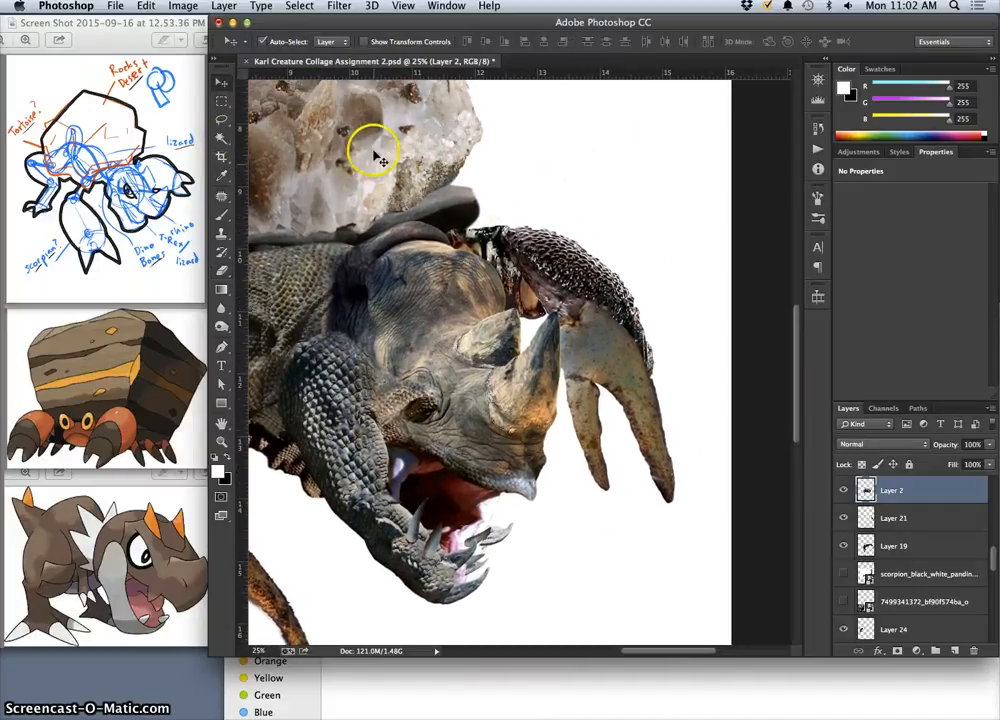
left_click(458, 200)
left_click(222, 270)
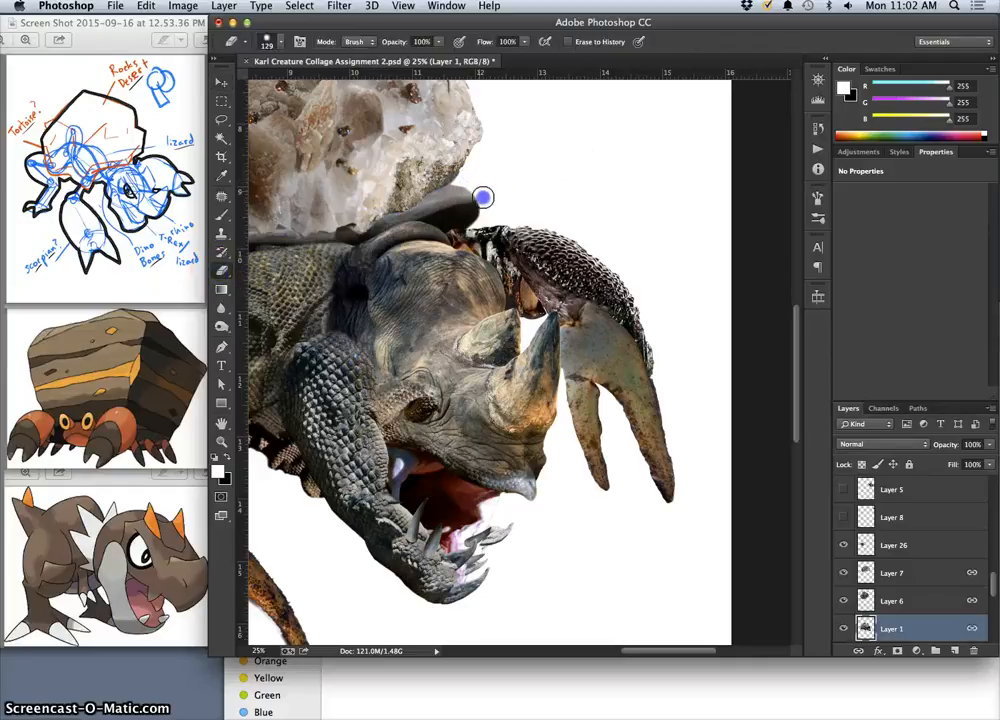
left_click_drag(468, 182, 489, 185)
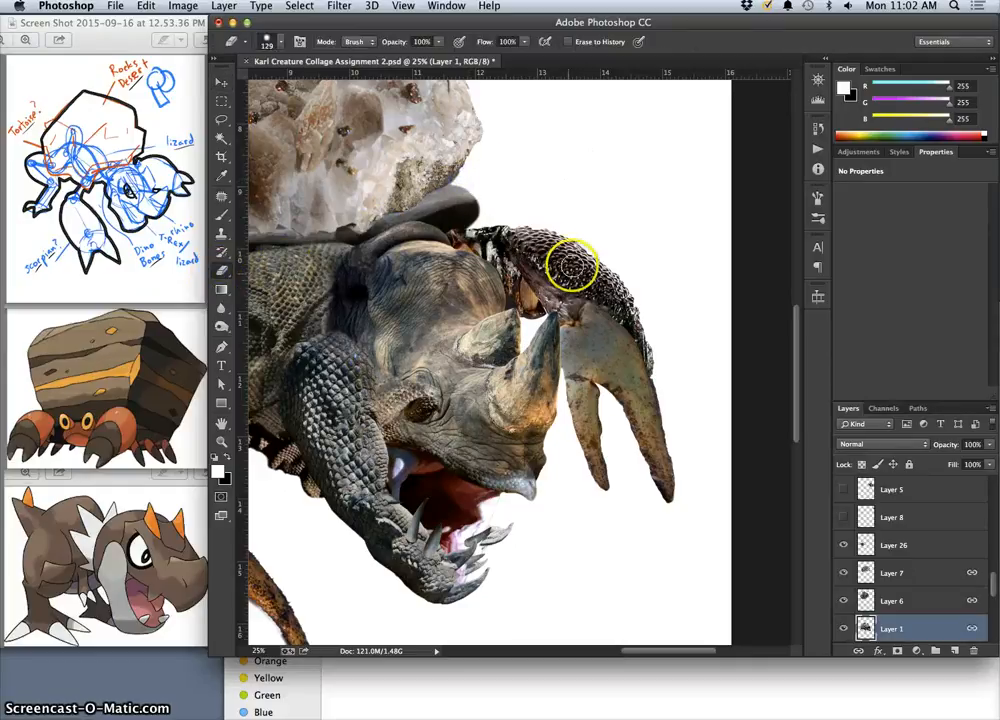
Dodge the dark gap between the shell rim and far claw arm on Layer 1 at 10% exposure, switching the range to Shadows
left_click(221, 82)
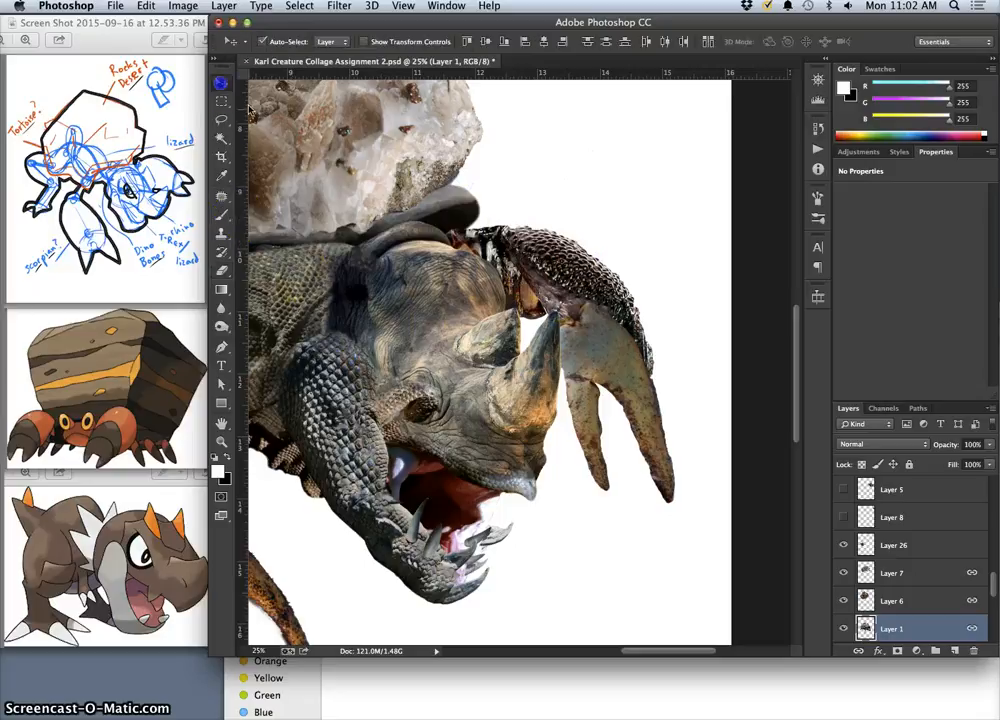
left_click_drag(221, 327, 278, 334)
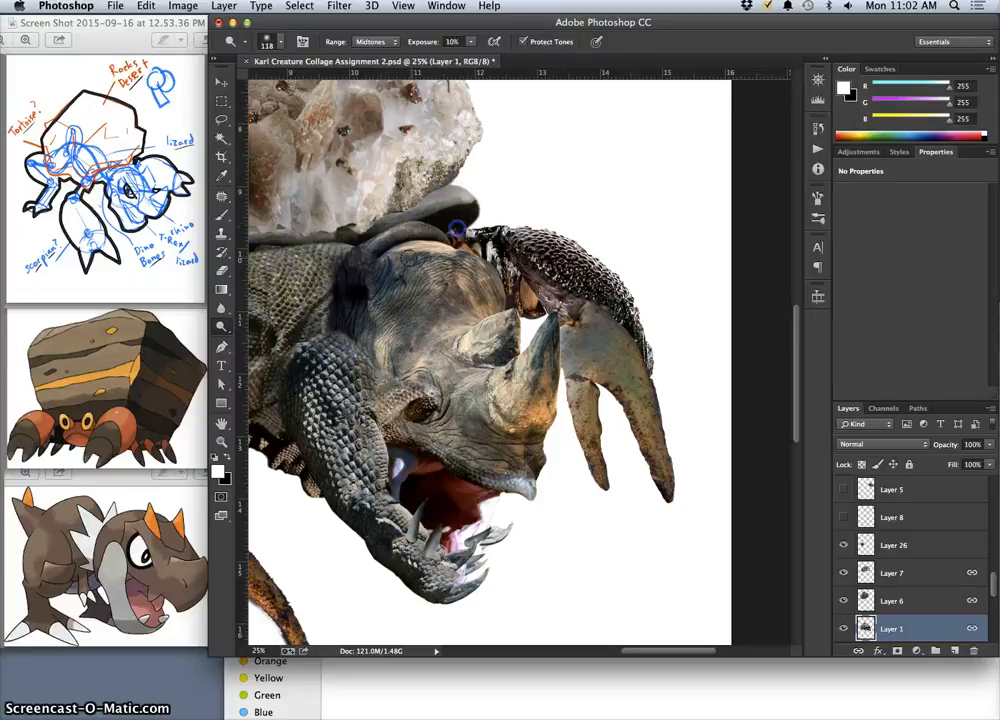
left_click(376, 42)
left_click(375, 33)
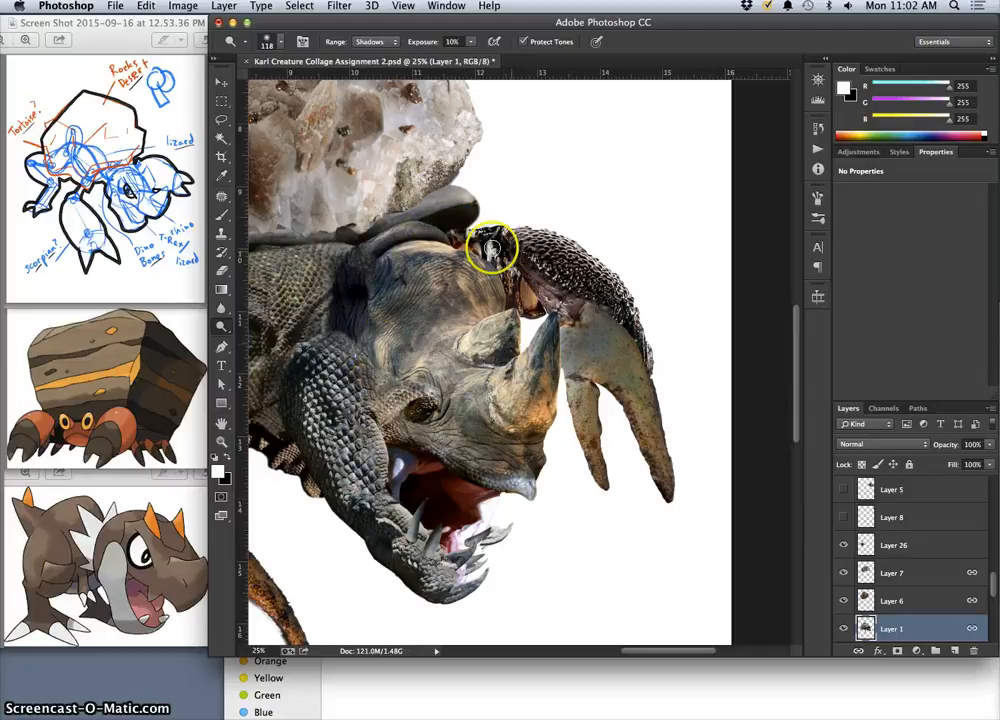
Burn the highlights of the far claw arm on Layer 19 with a 132 px brush at 13% exposure
left_click(222, 83)
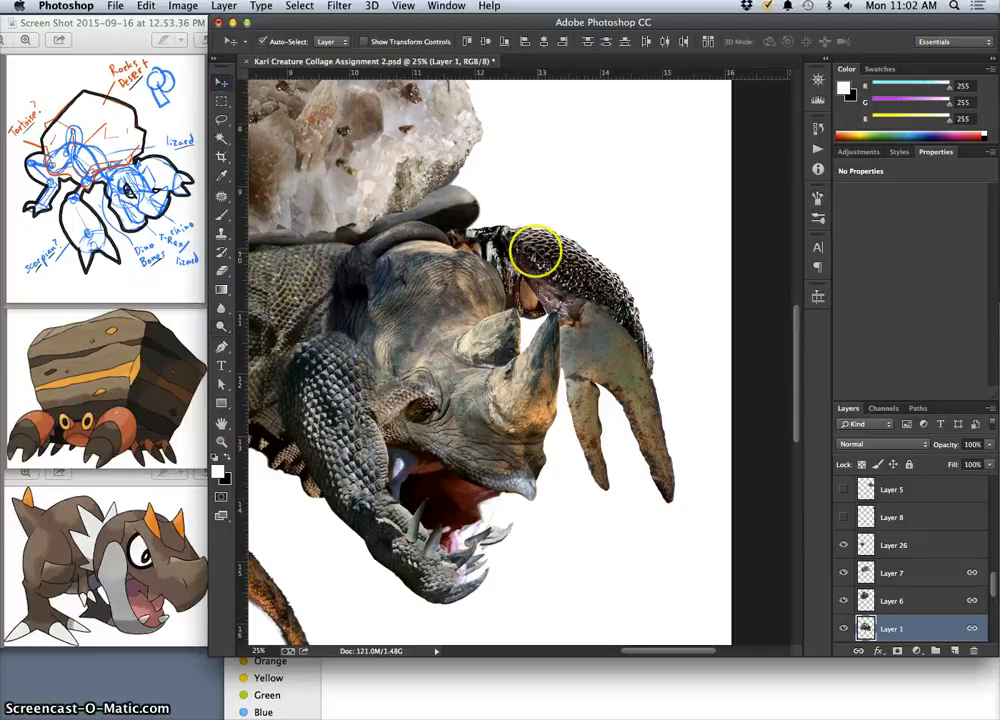
left_click(535, 253)
left_click(224, 330)
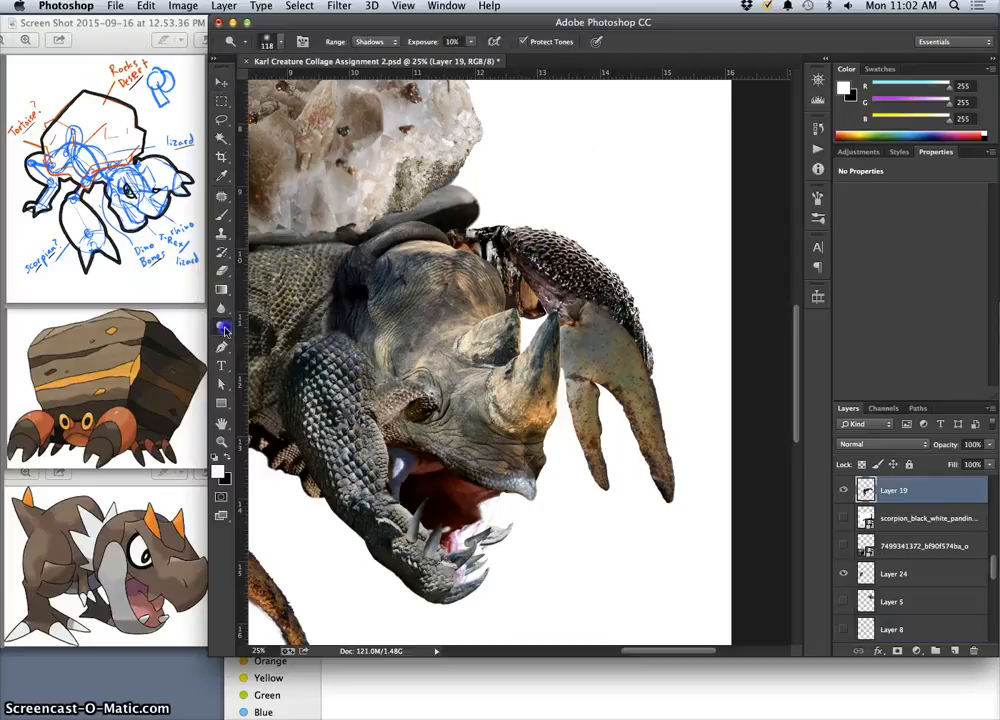
left_click_drag(224, 330, 255, 324)
left_click(372, 41)
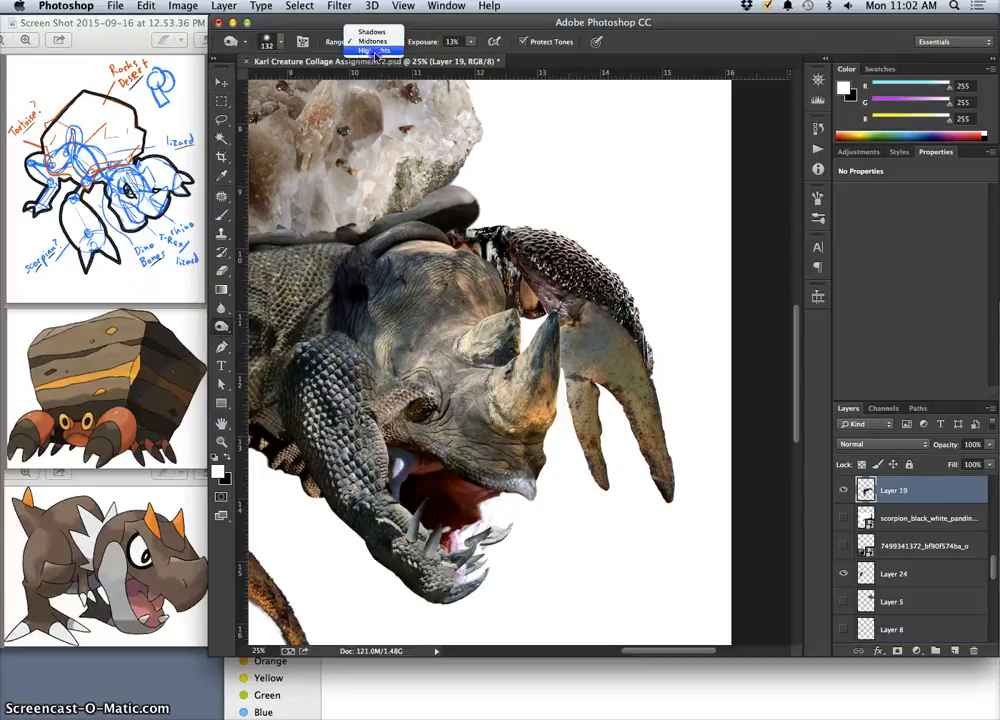
left_click(375, 51)
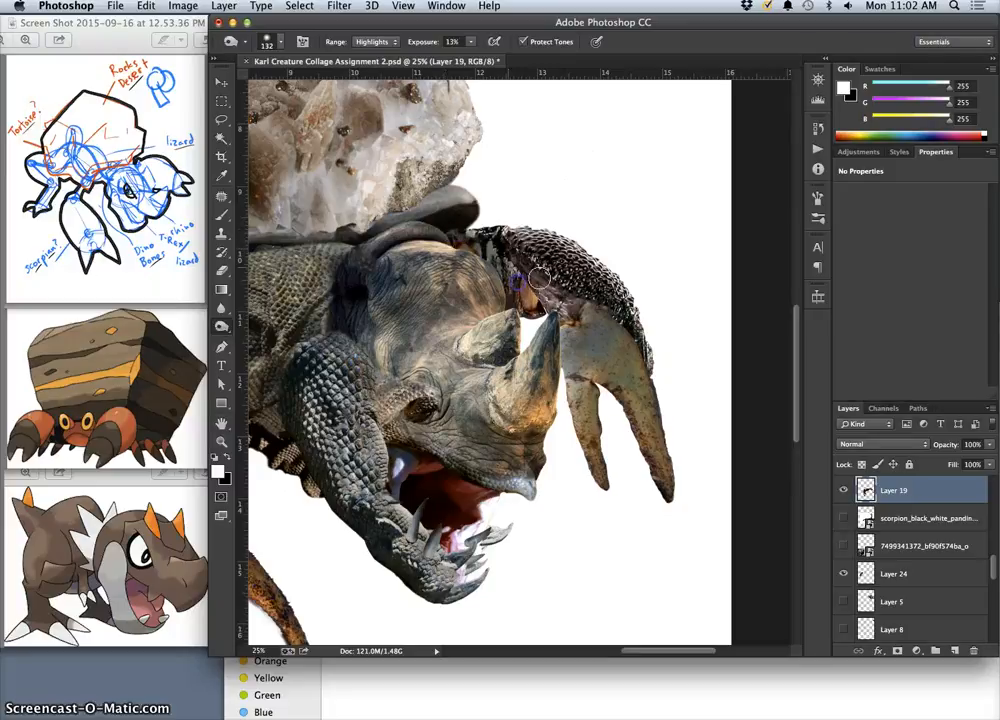
mouse_move(566, 304)
left_mouse_down()
mouse_move(593, 363)
mouse_move(580, 308)
left_mouse_up()
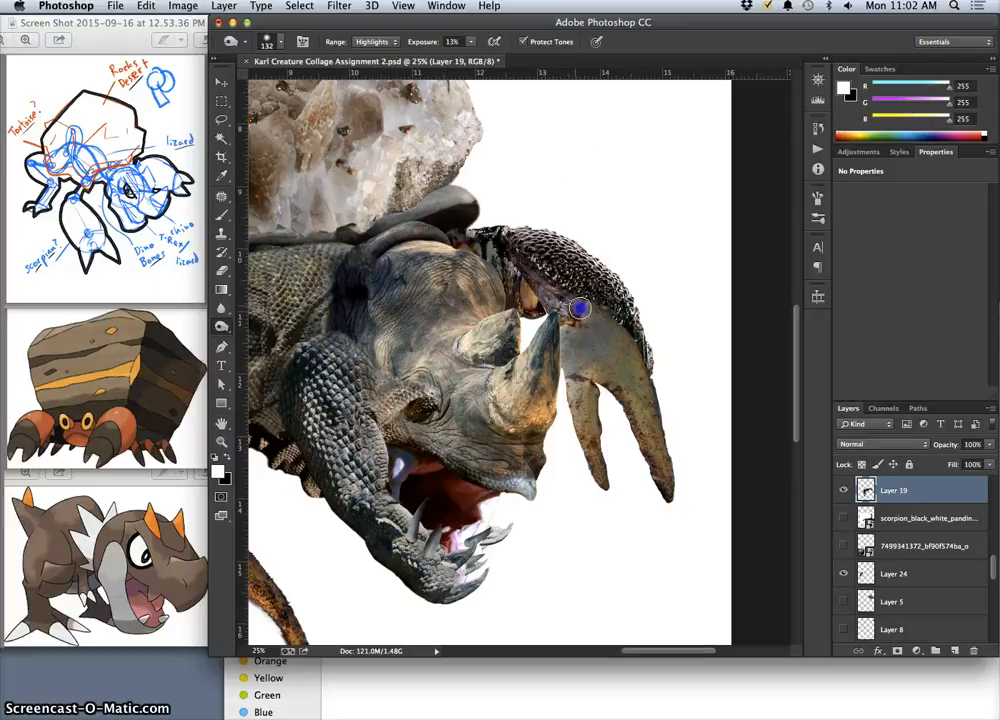
mouse_move(549, 262)
left_mouse_down()
mouse_move(558, 313)
mouse_move(513, 350)
mouse_move(484, 324)
mouse_move(461, 394)
left_mouse_up()
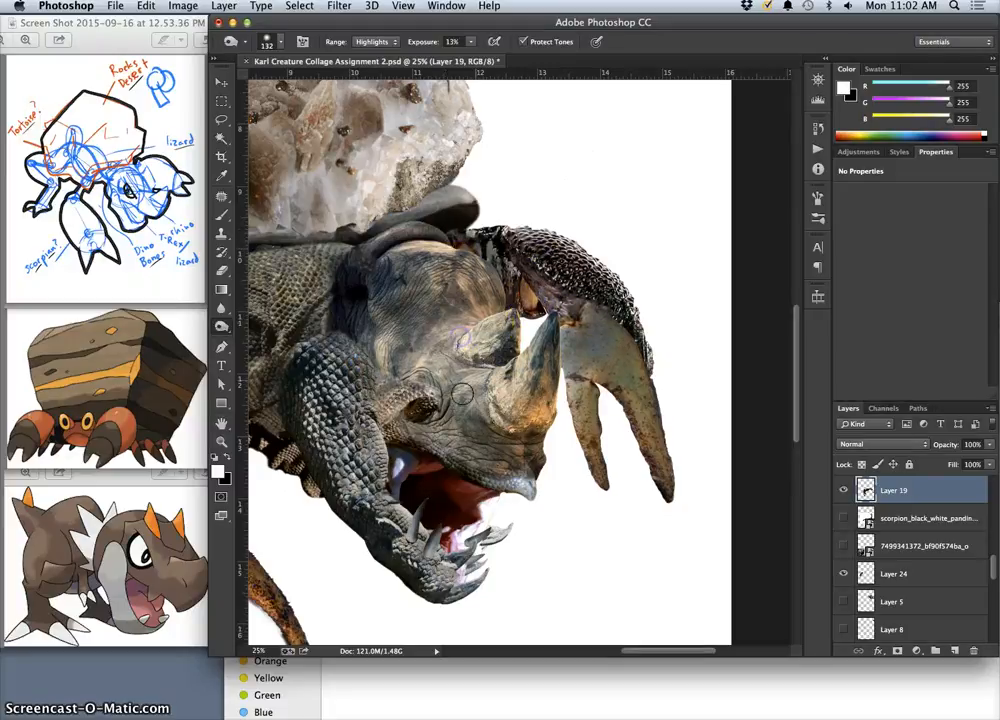
Burn the highlights across the rhino head's forehead, horns and cheek on Layer 3 with a 132 px brush at 13% exposure
left_click(221, 82)
left_click(403, 383)
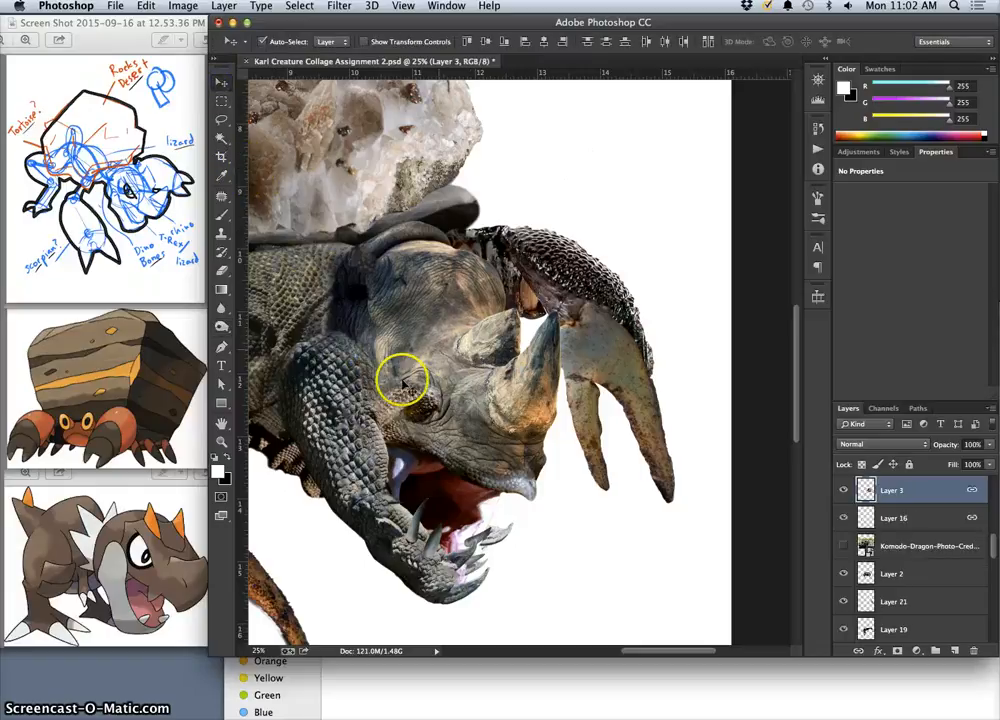
left_click(222, 326)
mouse_move(471, 332)
left_mouse_down()
mouse_move(460, 333)
mouse_move(470, 372)
left_mouse_up()
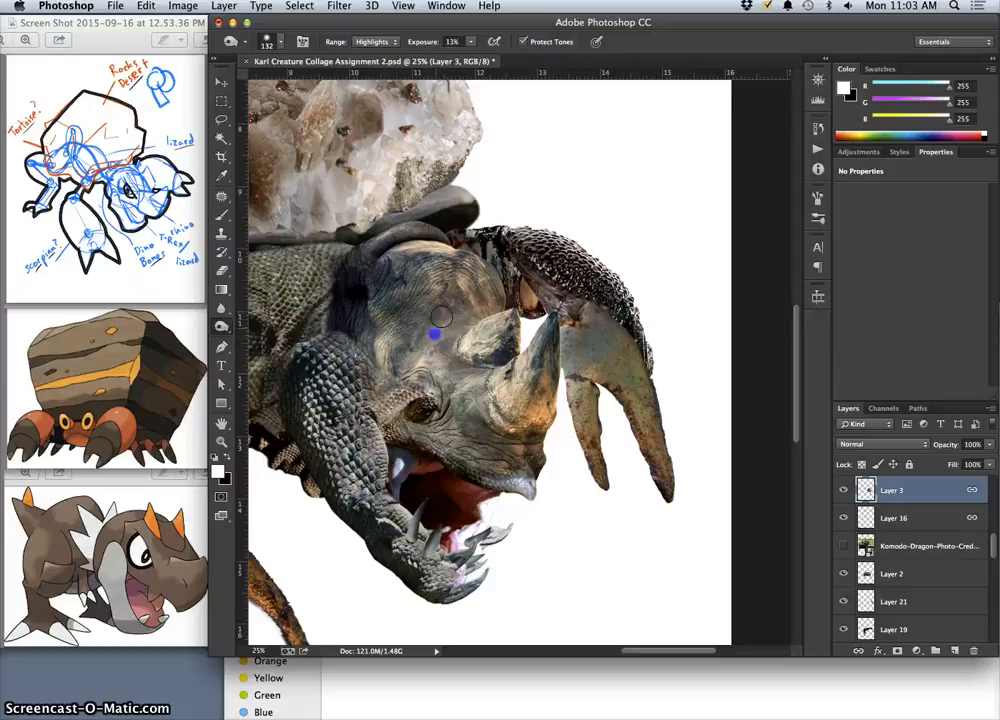
mouse_move(459, 340)
left_mouse_down()
mouse_move(502, 389)
mouse_move(487, 411)
mouse_move(522, 438)
mouse_move(549, 347)
mouse_move(527, 384)
left_mouse_up()
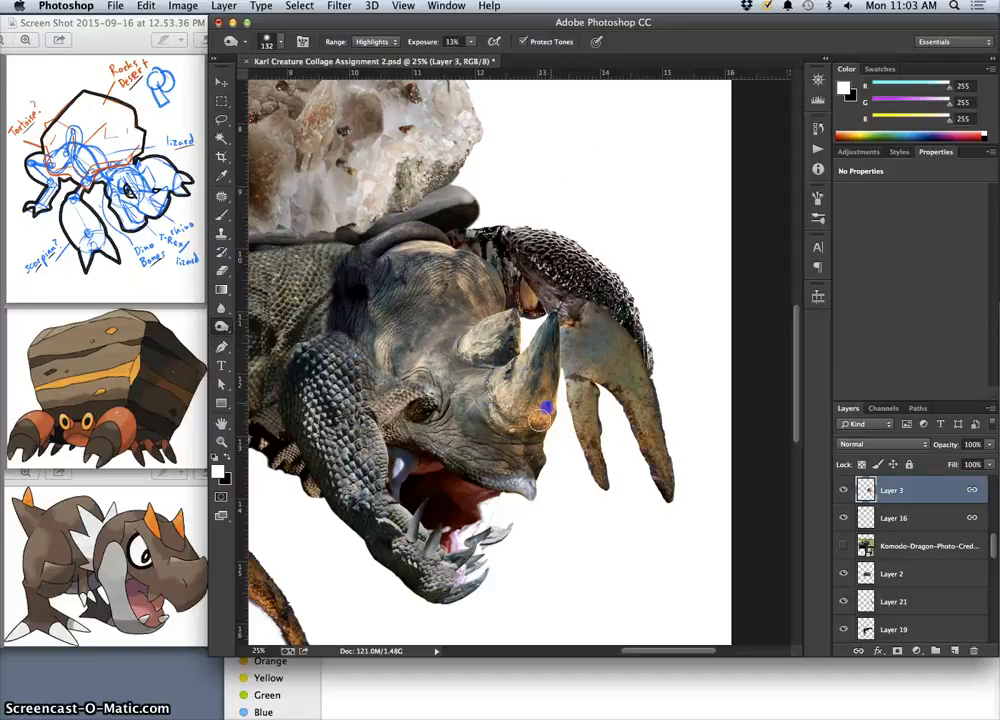
mouse_move(461, 416)
left_mouse_down()
mouse_move(395, 292)
mouse_move(402, 262)
left_mouse_up()
Apply the Smart Sharpen filter to the rhino head on Layer 3
left_click(343, 5)
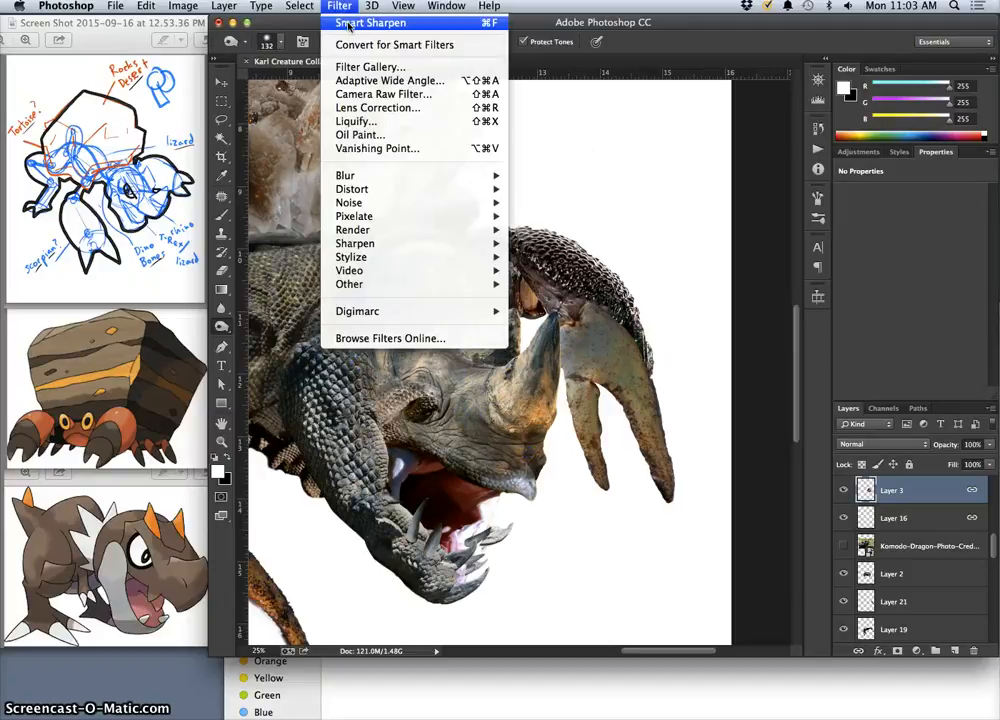
left_click(348, 22)
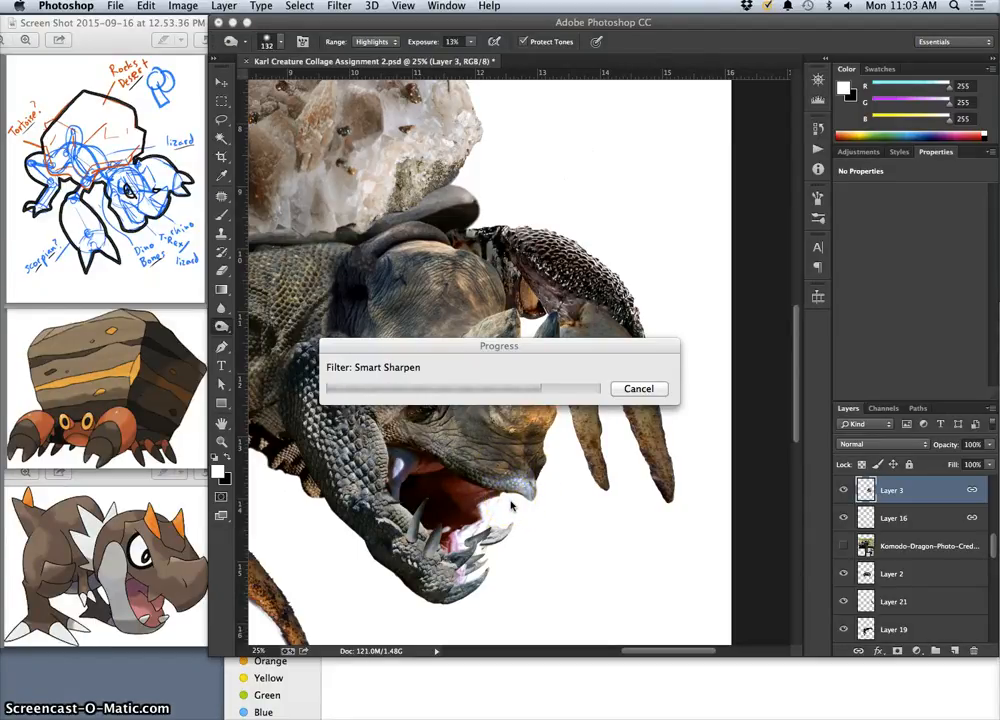
left_click(502, 472)
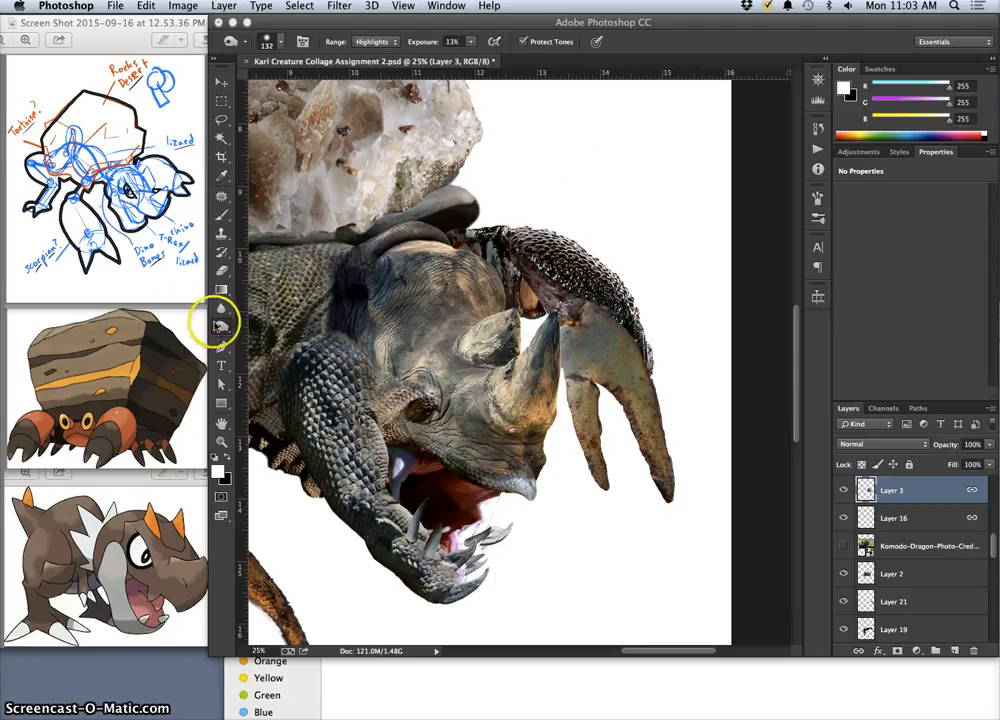
Burn the sharpened rhino head further along the cheek, upper jaw edge and back of the head on Layer 3
left_click(482, 440)
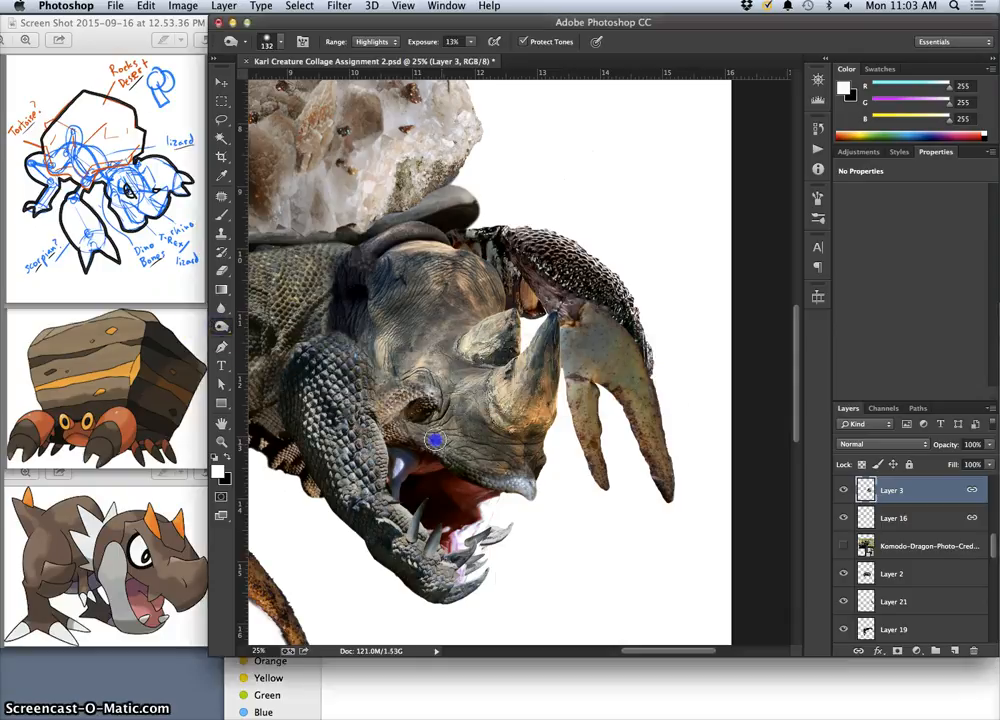
left_click_drag(400, 427, 468, 446)
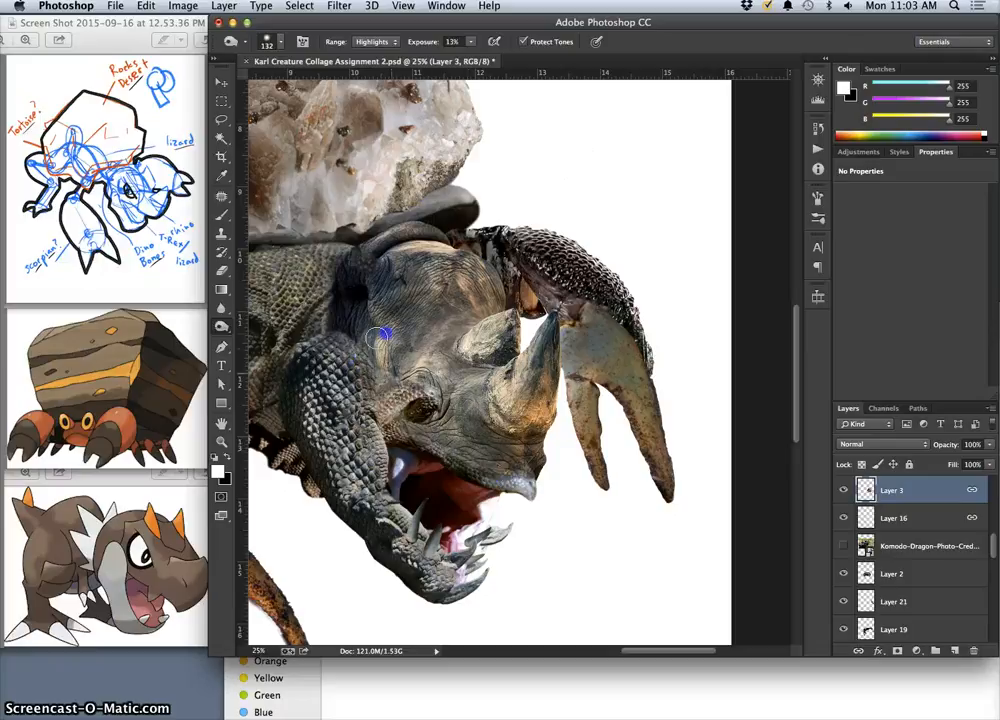
left_click_drag(313, 328, 307, 305)
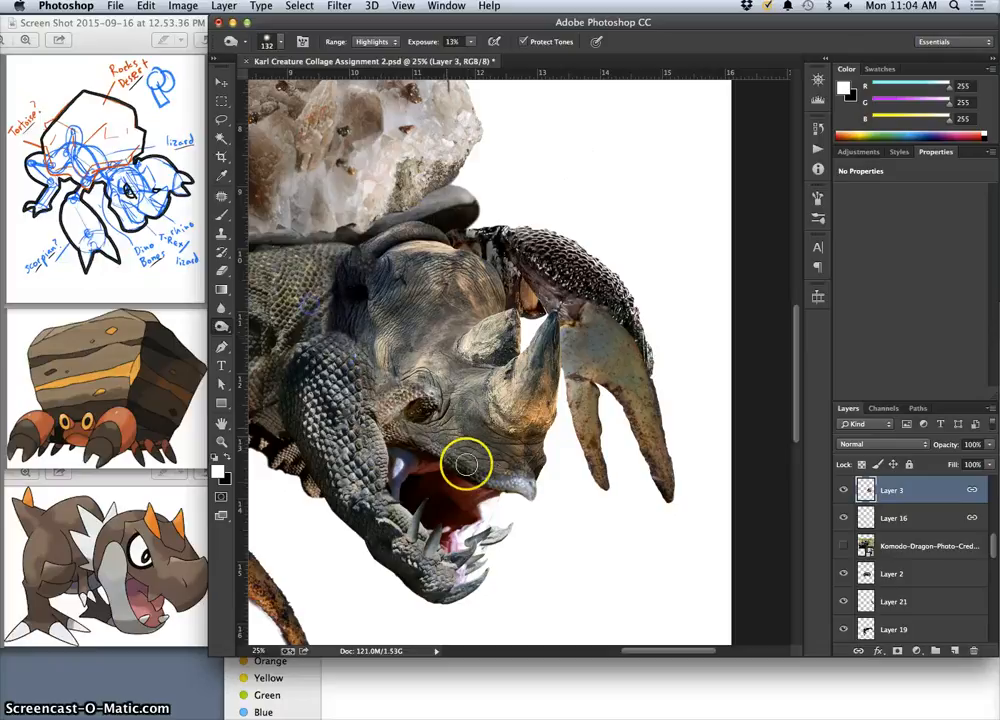
Compare the whole creature against the grey and white backgrounds by toggling the visibility of Layer 25
key("super+minus")
key("super+minus")
key("super+minus")
key("super+minus")
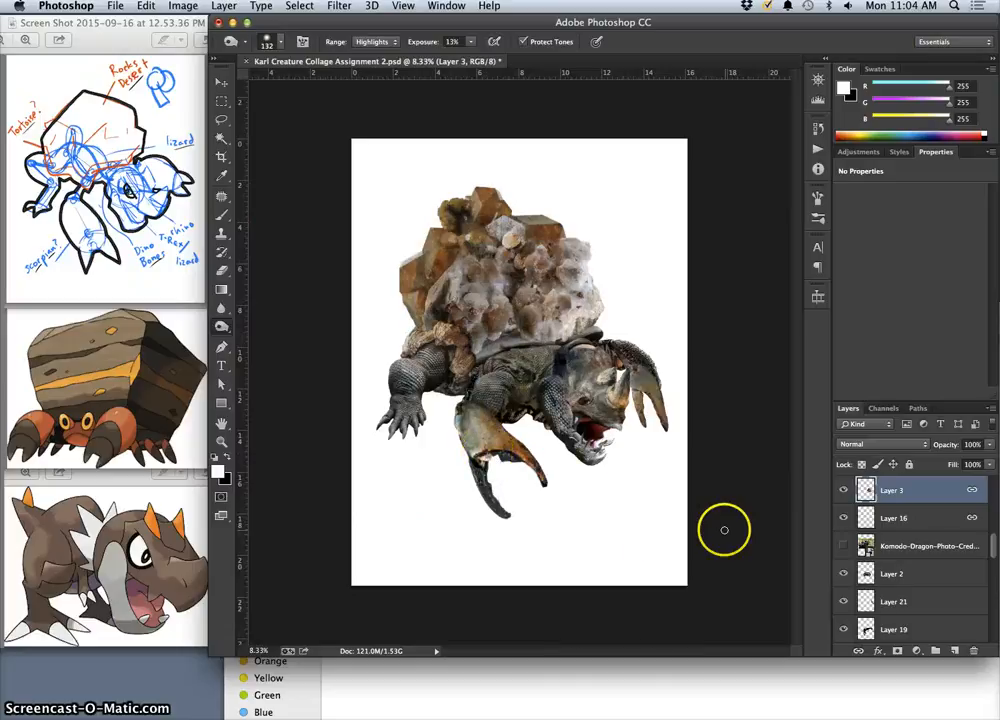
scroll(993, 568, "down", 1)
left_click_drag(993, 568, 986, 632)
left_click(845, 574)
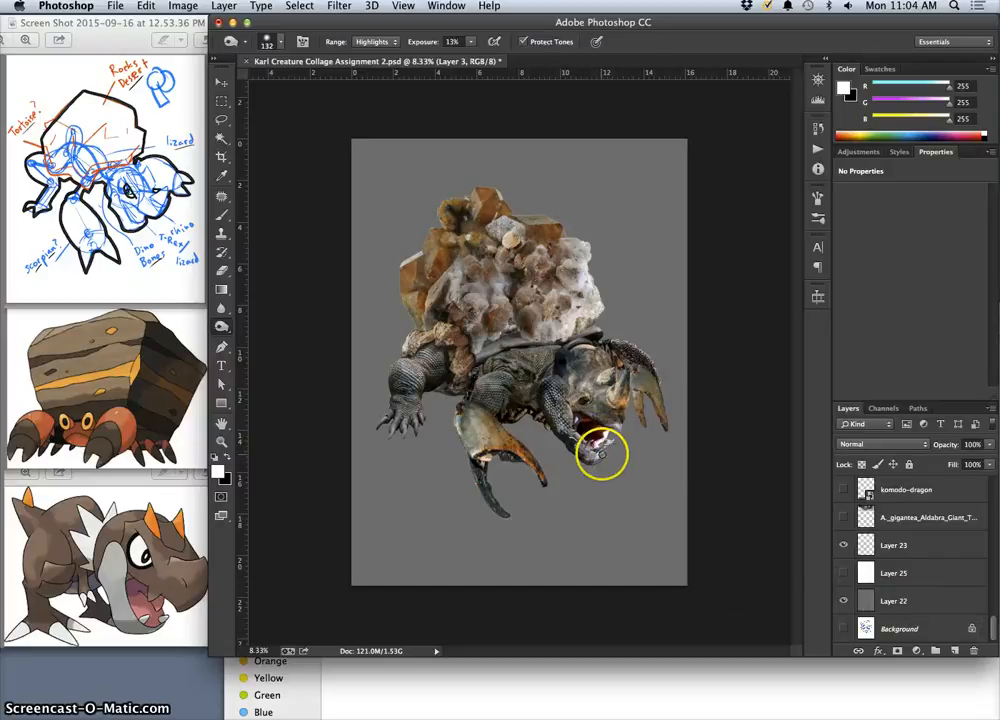
left_click(845, 572)
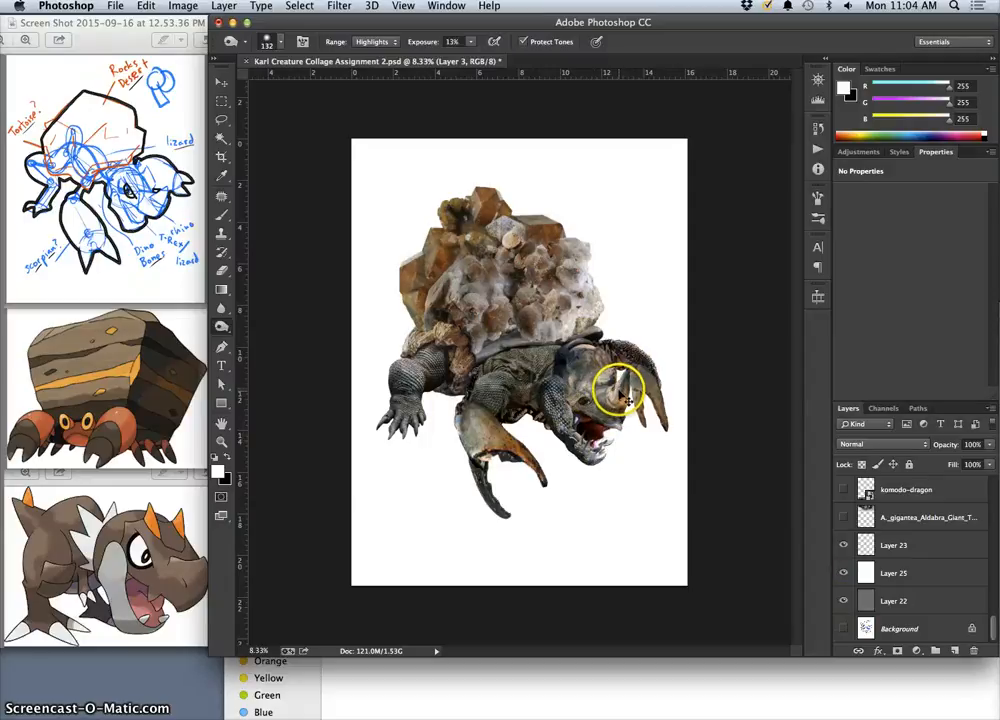
Save the document and hide the white Layer 25 and grey Layer 22 to leave the creature on transparency
key("super+s")
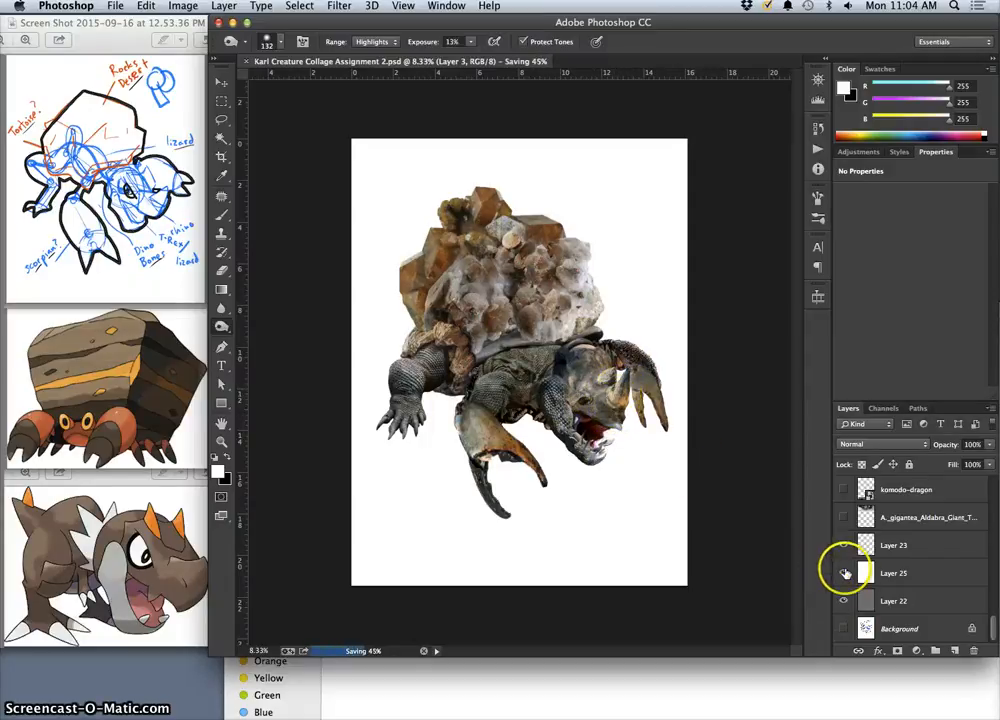
left_click(843, 573)
left_click(843, 600)
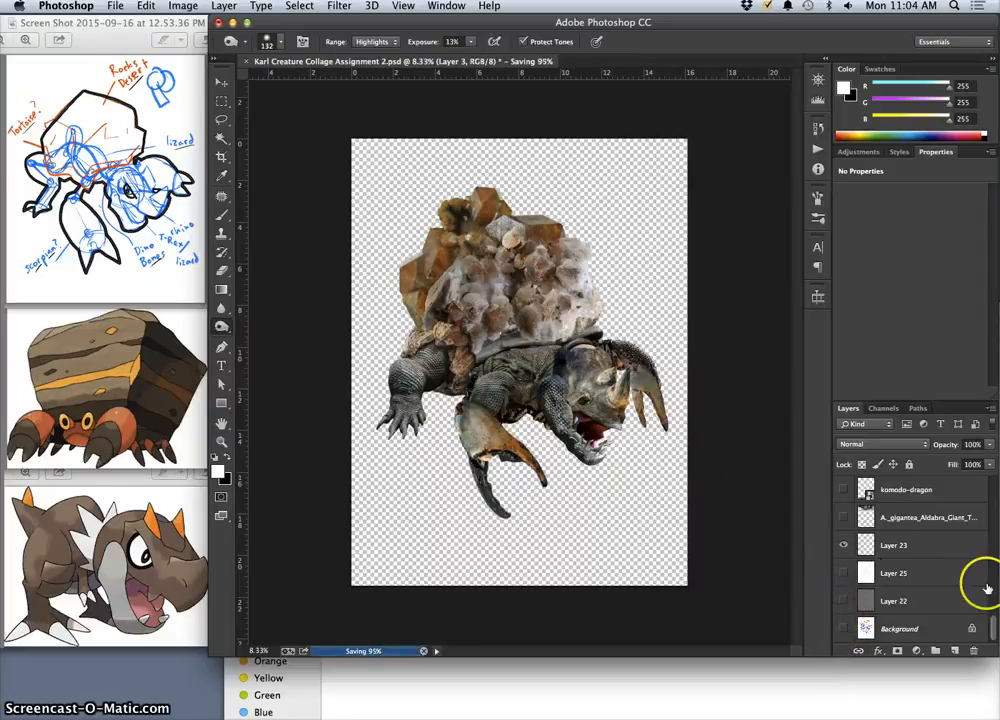
Add a new layer above Layer 12 at the top of the layer stack and name it CLONE STAMP
scroll(990, 627, "up", 5)
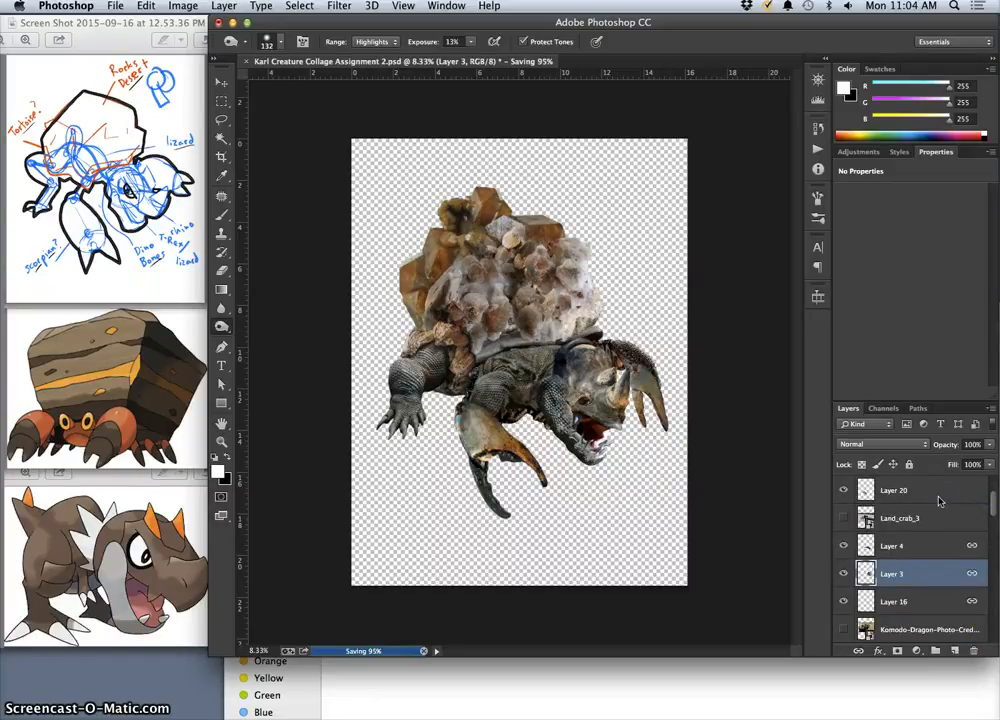
scroll(940, 501, "up", 5)
left_click(924, 492)
left_click_drag(994, 506, 993, 487)
left_click(938, 491)
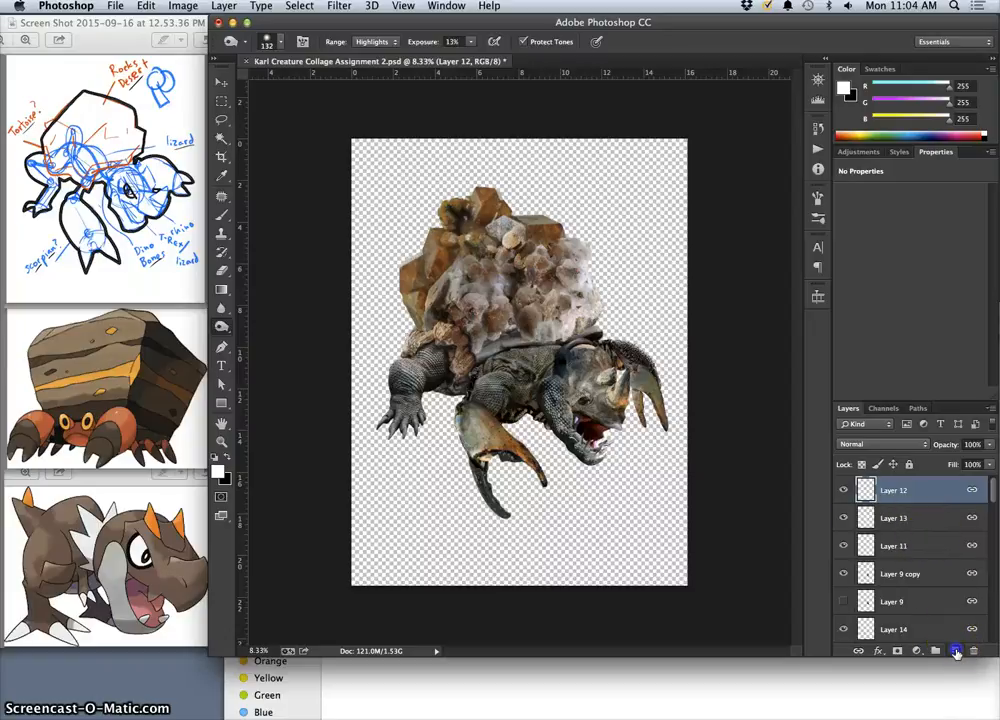
double_click(889, 491)
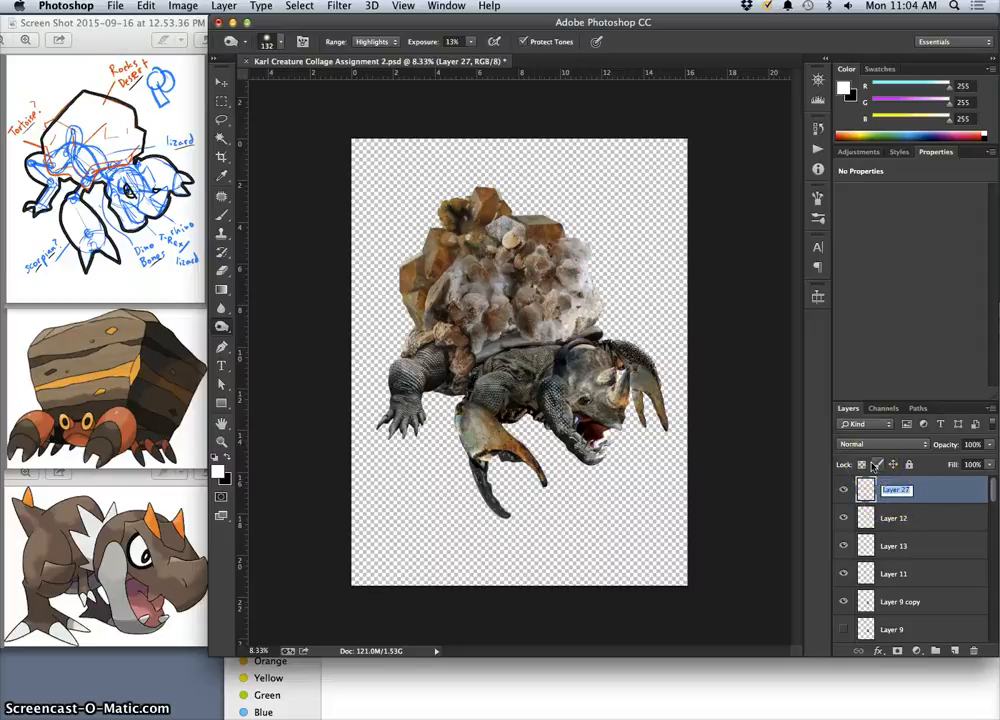
type("CLONE STAMP")
left_click(951, 503)
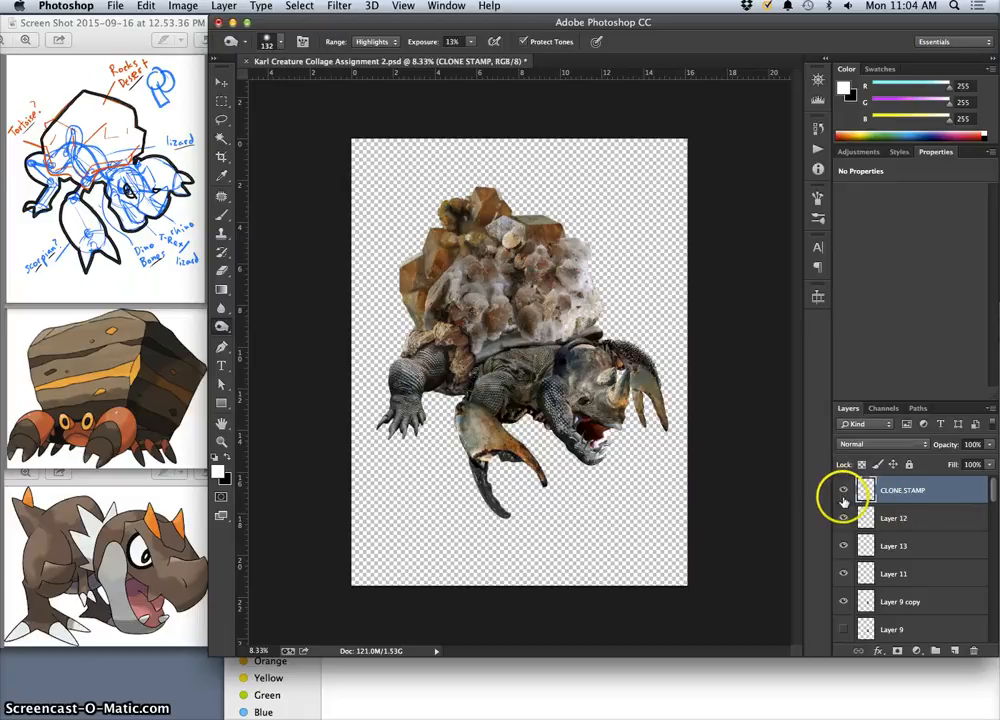
Color-code the CLONE STAMP layer red, keeping it visible
left_click(844, 491)
left_click(843, 491)
left_click(837, 486)
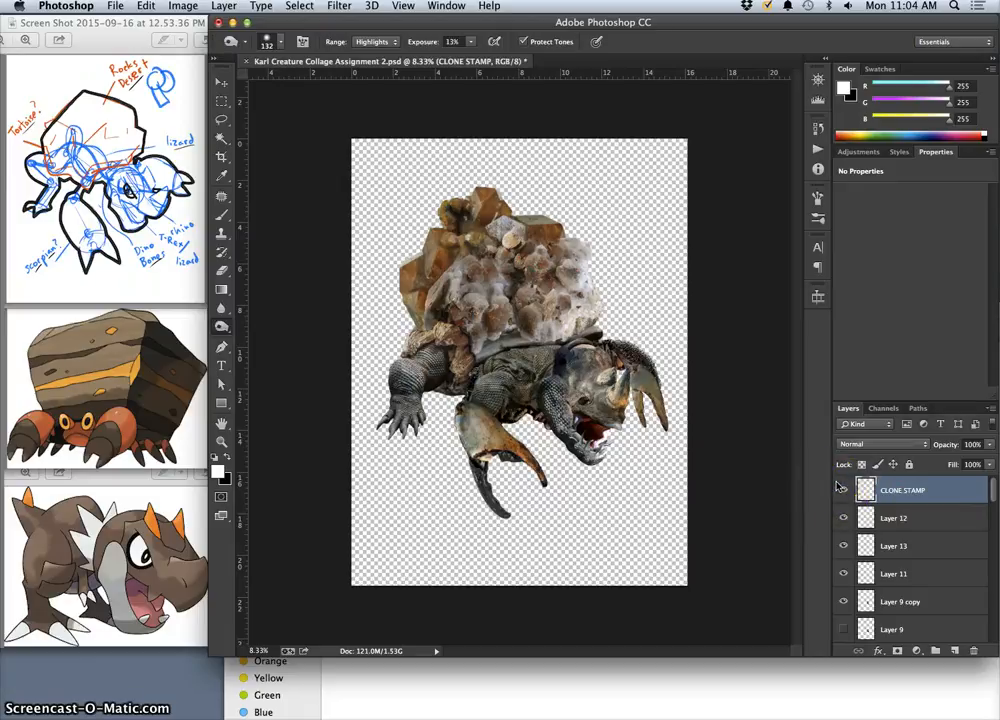
left_click(840, 488)
left_click(839, 488)
right_click(839, 486)
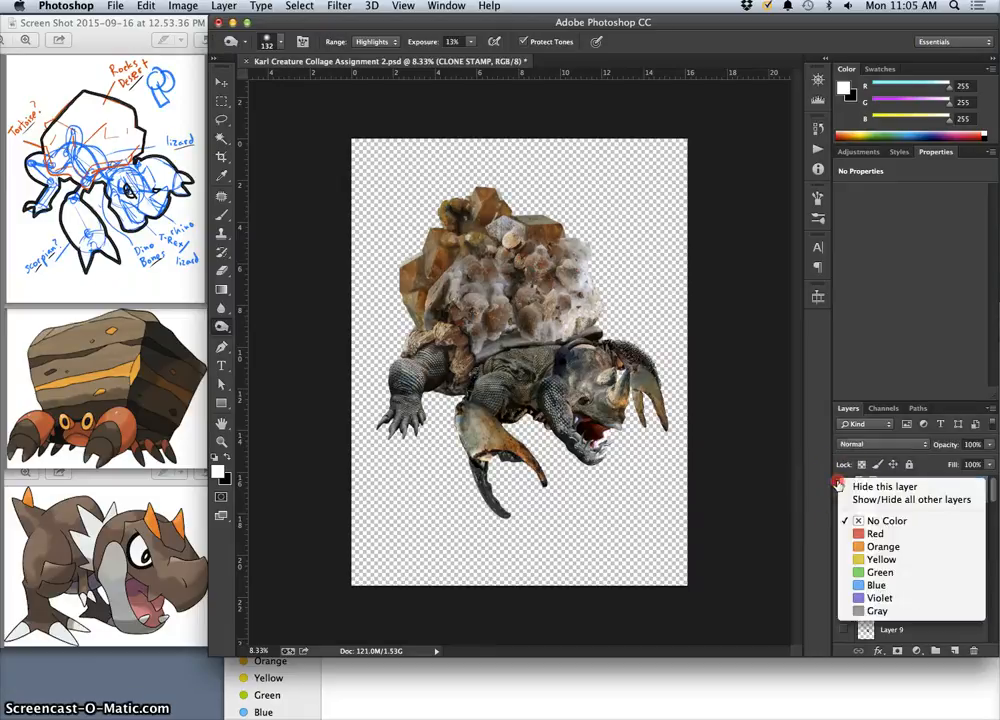
left_click(865, 533)
left_click(893, 502)
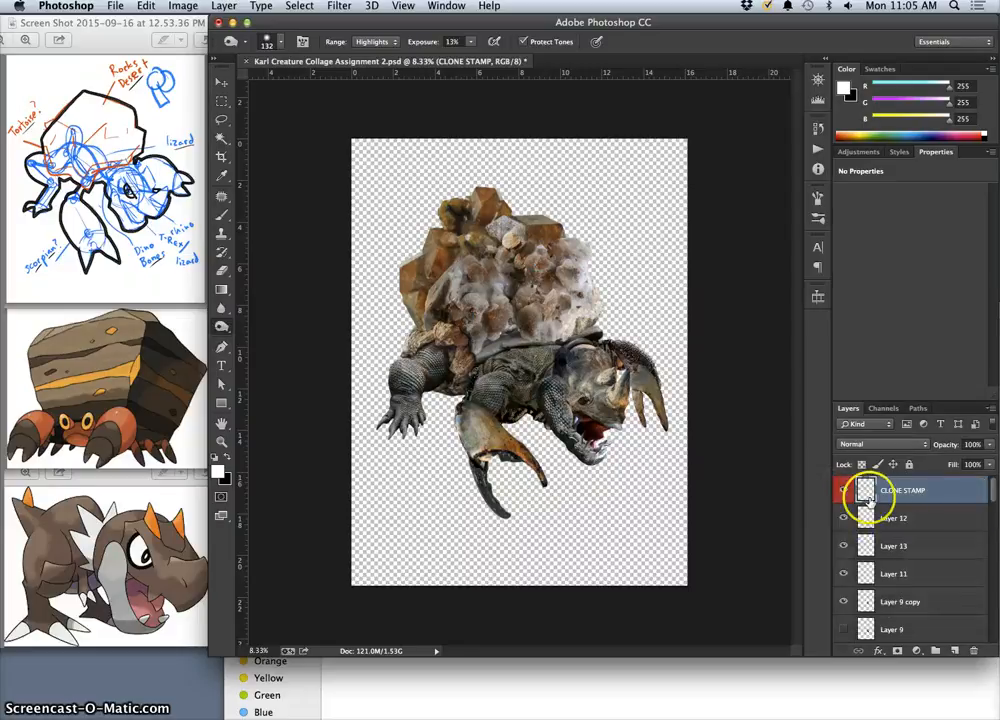